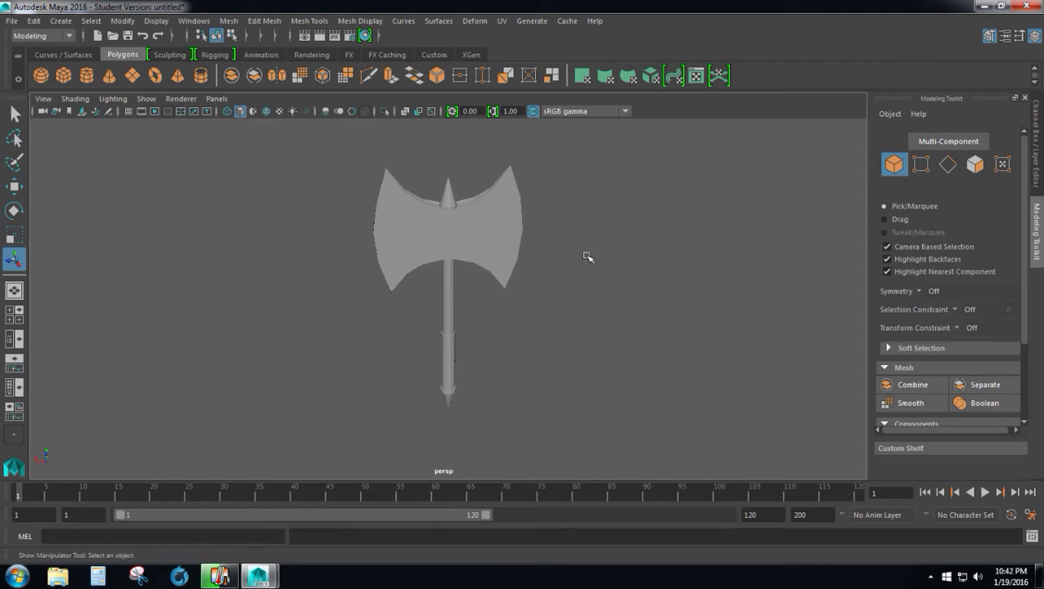
{"action": "mouse_move", "coordinate": [641, 209]}
{"action": "left_mouse_down", "text": "alt"}
{"action": "mouse_move", "coordinate": [503, 233]}
{"action": "mouse_move", "coordinate": [381, 215]}
{"action": "mouse_move", "coordinate": [401, 226]}
{"action": "mouse_move", "coordinate": [604, 212]}
{"action": "mouse_move", "coordinate": [634, 196]}
{"action": "left_mouse_up", "text": "alt"}
{"action": "left_click_drag", "start_coordinate": [299, 193], "coordinate": [563, 193], "text": "alt"}
{"action": "left_click", "coordinate": [505, 230]}
{"action": "mouse_move", "coordinate": [505, 230]}
{"action": "left_mouse_down", "text": "alt"}
{"action": "mouse_move", "coordinate": [543, 310]}
{"action": "mouse_move", "coordinate": [489, 264]}
{"action": "mouse_move", "coordinate": [509, 232]}
{"action": "left_mouse_up", "text": "alt"}
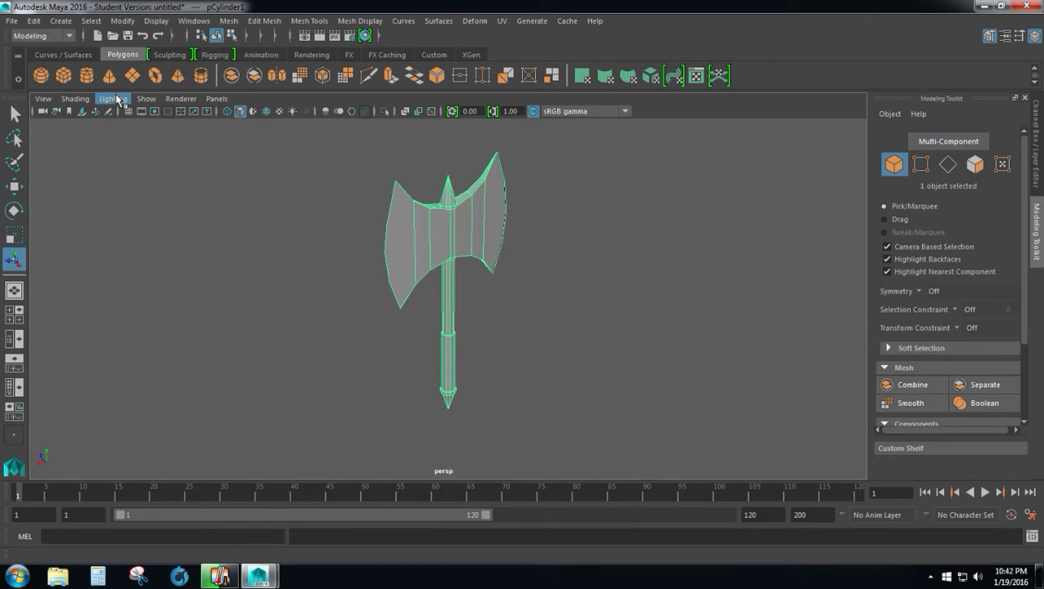
- Start a new empty scene without saving the current axe scene
{"action": "left_click", "coordinate": [11, 20]}
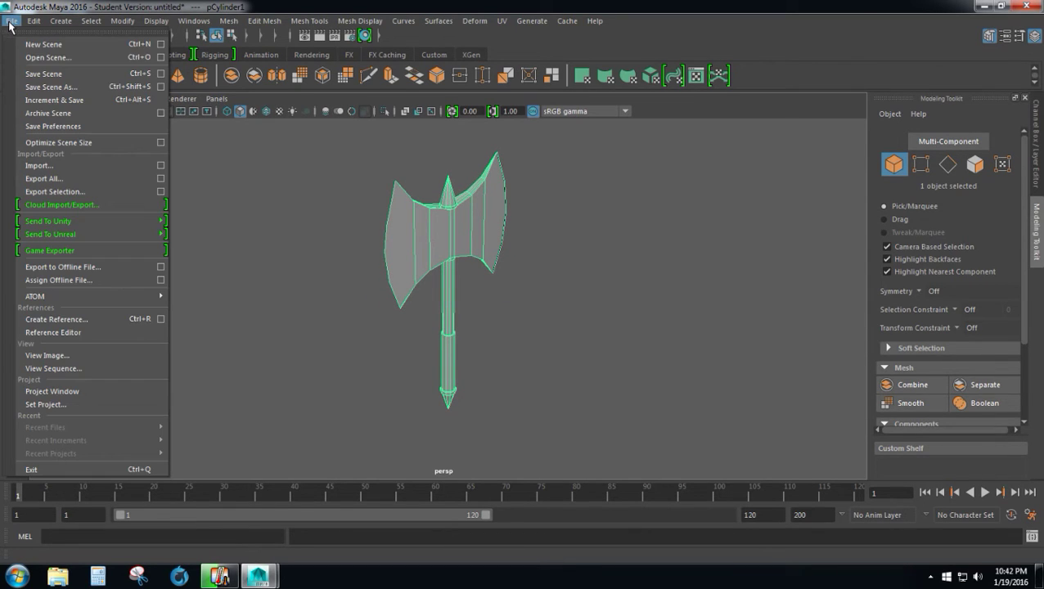
{"action": "left_click", "coordinate": [50, 47]}
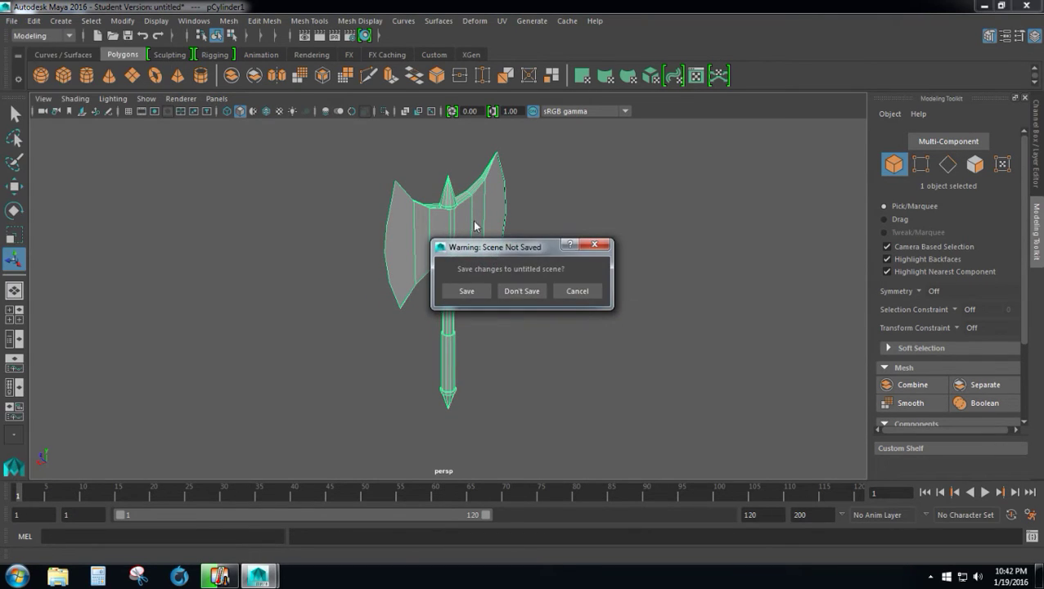
{"action": "left_click", "coordinate": [533, 294]}
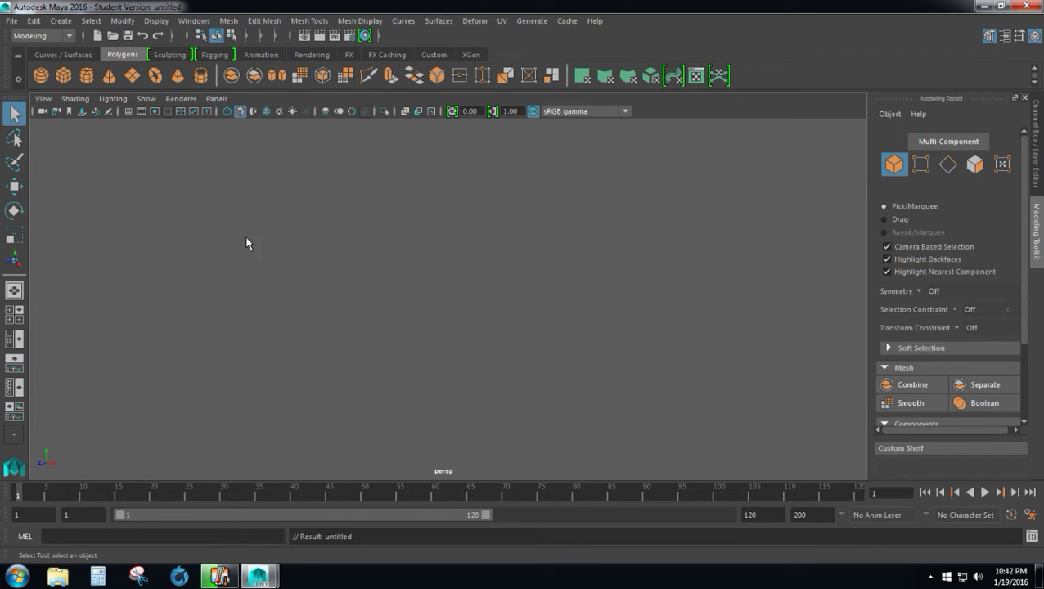
- Toggle the viewport grid on and off, ending with it hidden
{"action": "left_click", "coordinate": [128, 113]}
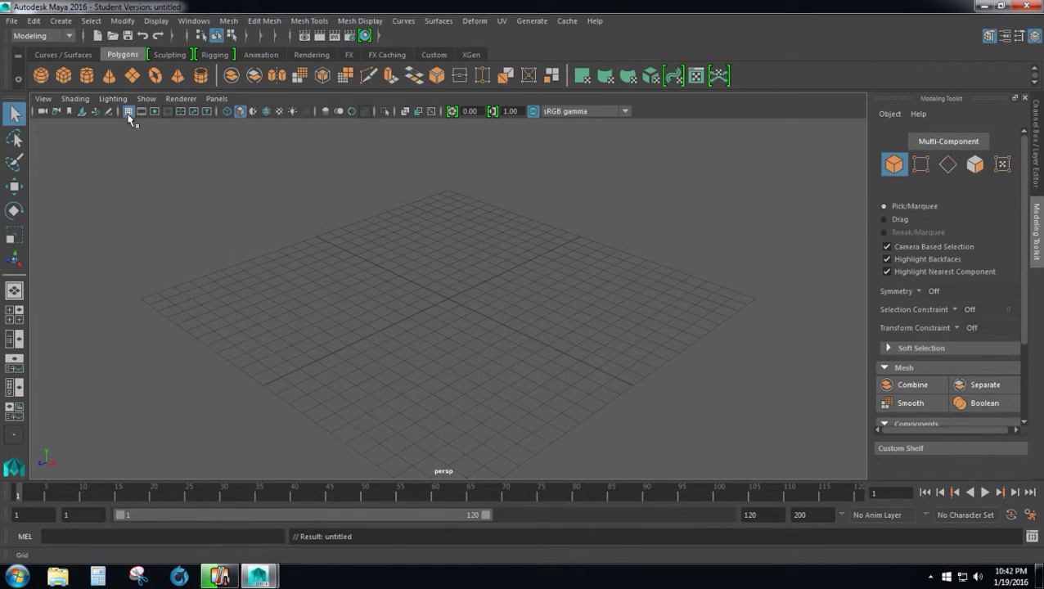
{"action": "left_click", "coordinate": [128, 113]}
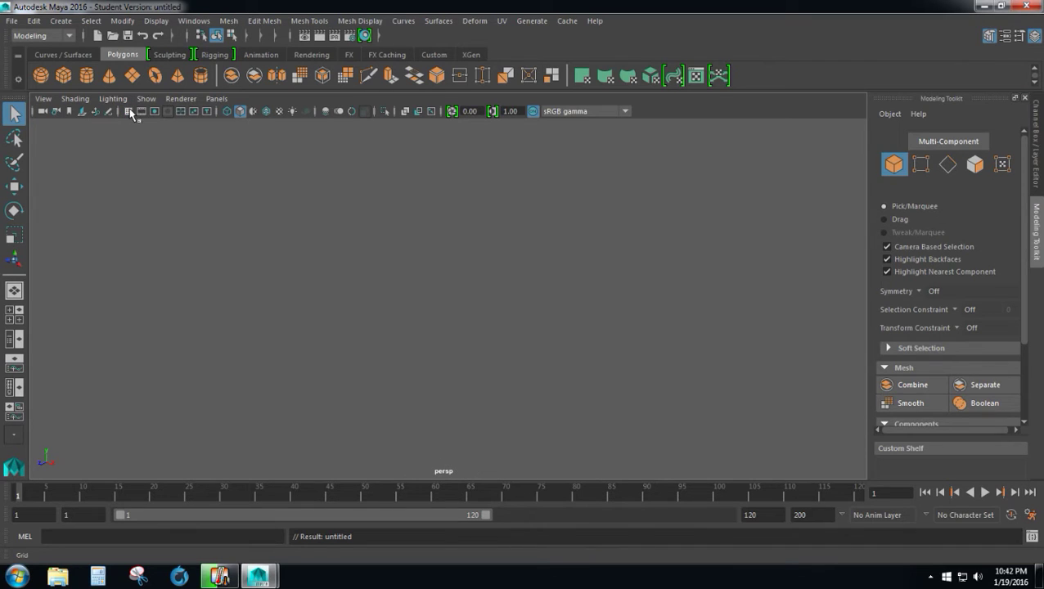
{"action": "left_click", "coordinate": [129, 113]}
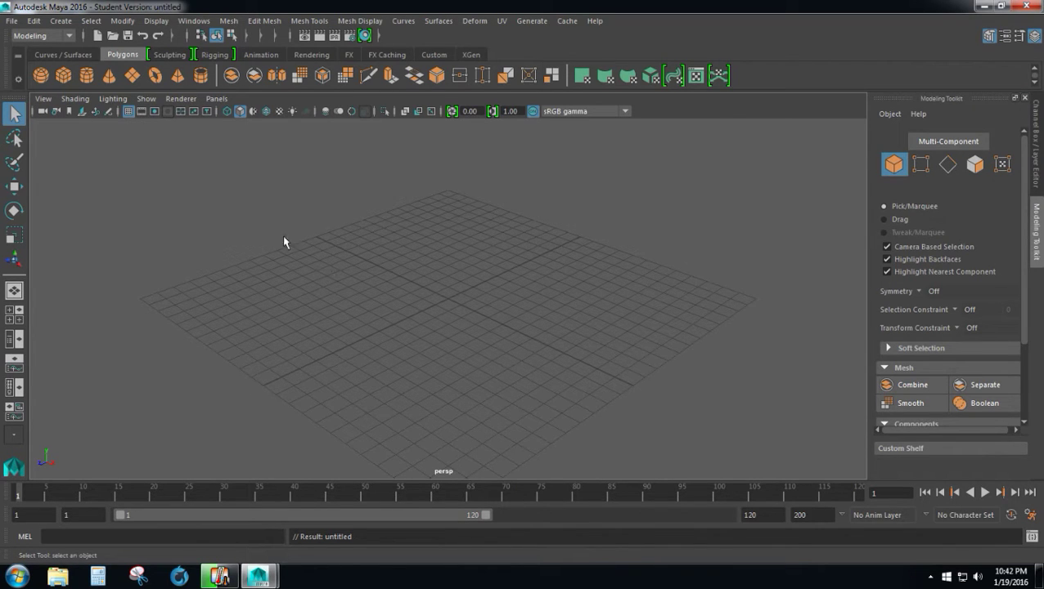
{"action": "left_click", "coordinate": [128, 111]}
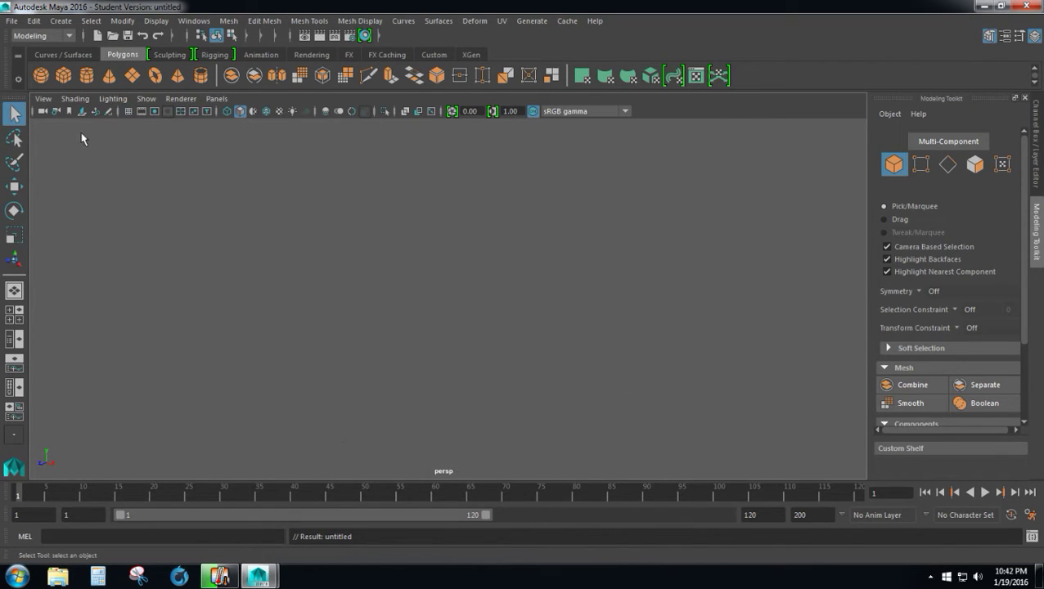
- Create a polygon cylinder and set its height to 10 and its axis subdivisions to 10
{"action": "left_click", "coordinate": [91, 75]}
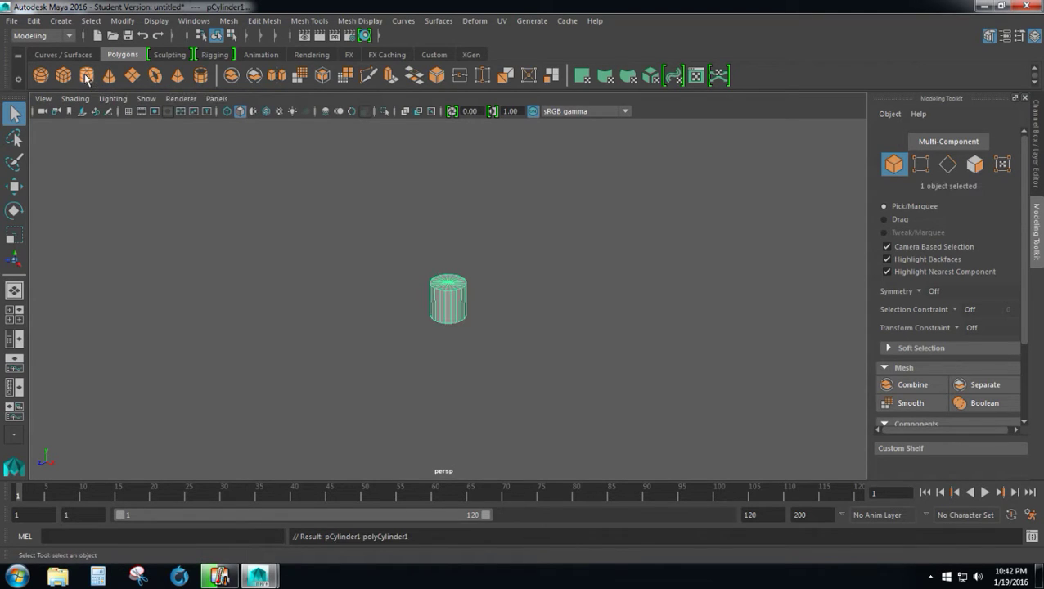
{"action": "scroll", "coordinate": [526, 270], "scroll_direction": "up", "scroll_amount": 3}
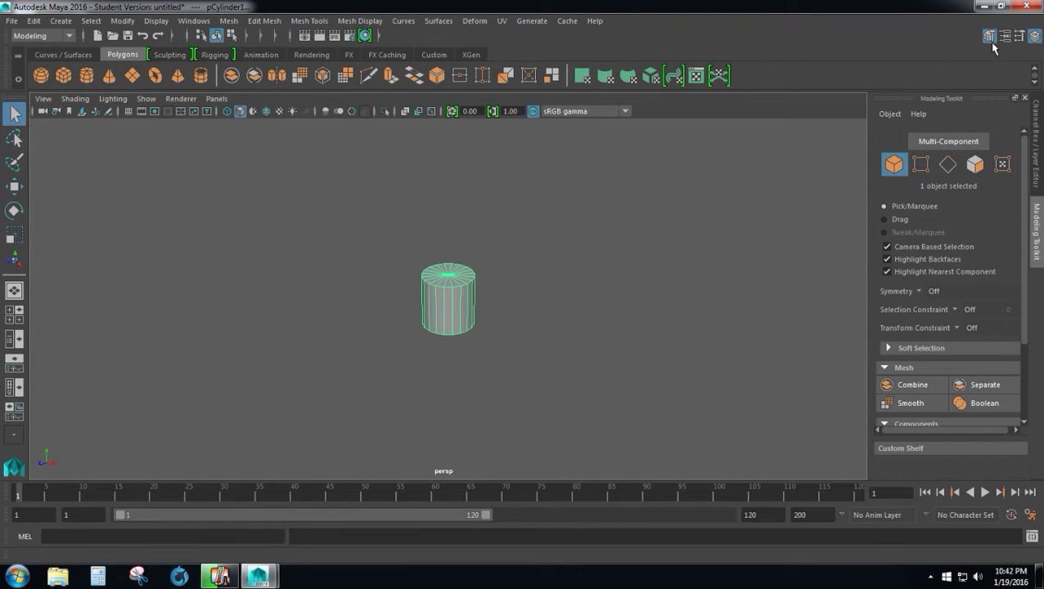
{"action": "left_click", "coordinate": [1034, 37]}
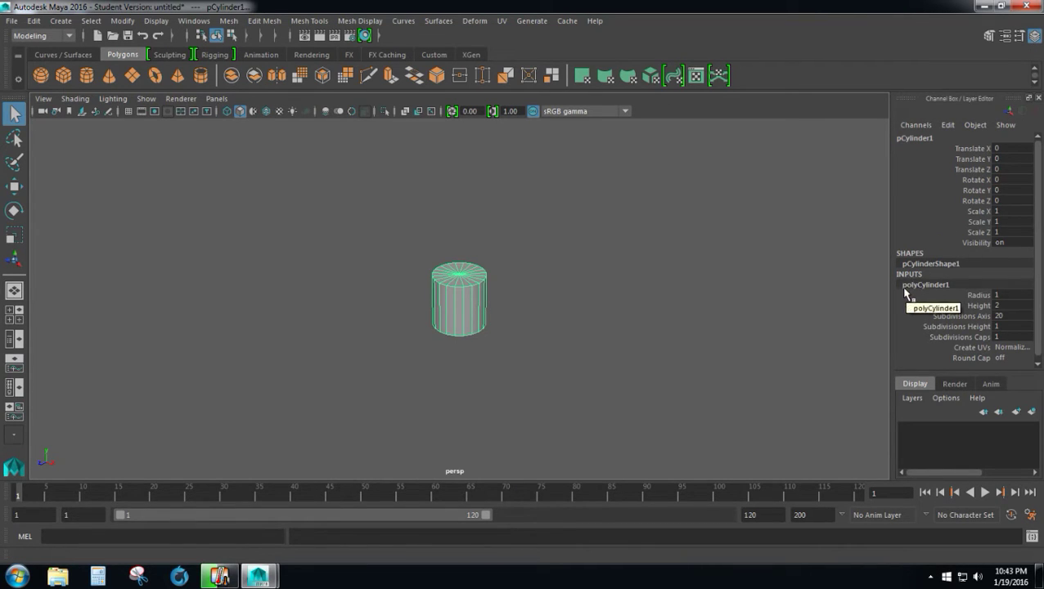
{"action": "double_click", "coordinate": [1005, 306]}
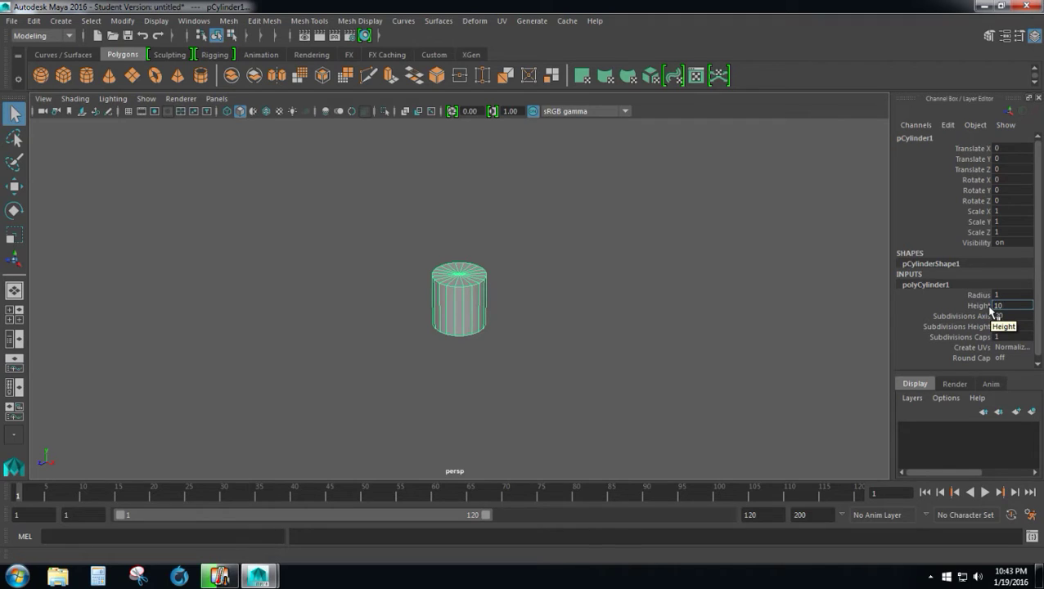
{"action": "key", "text": "Return"}
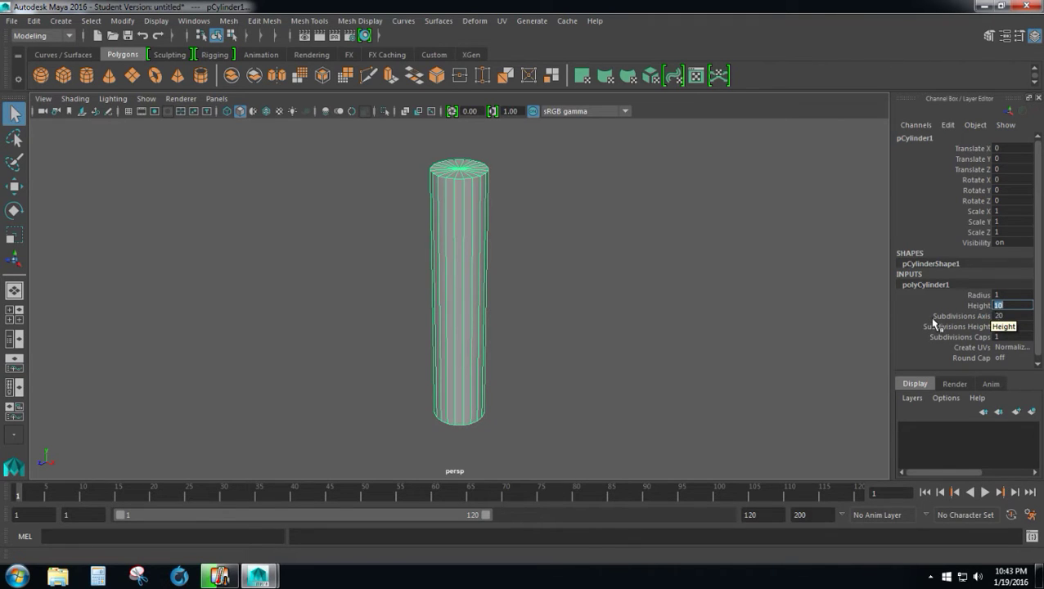
{"action": "double_click", "coordinate": [1006, 315]}
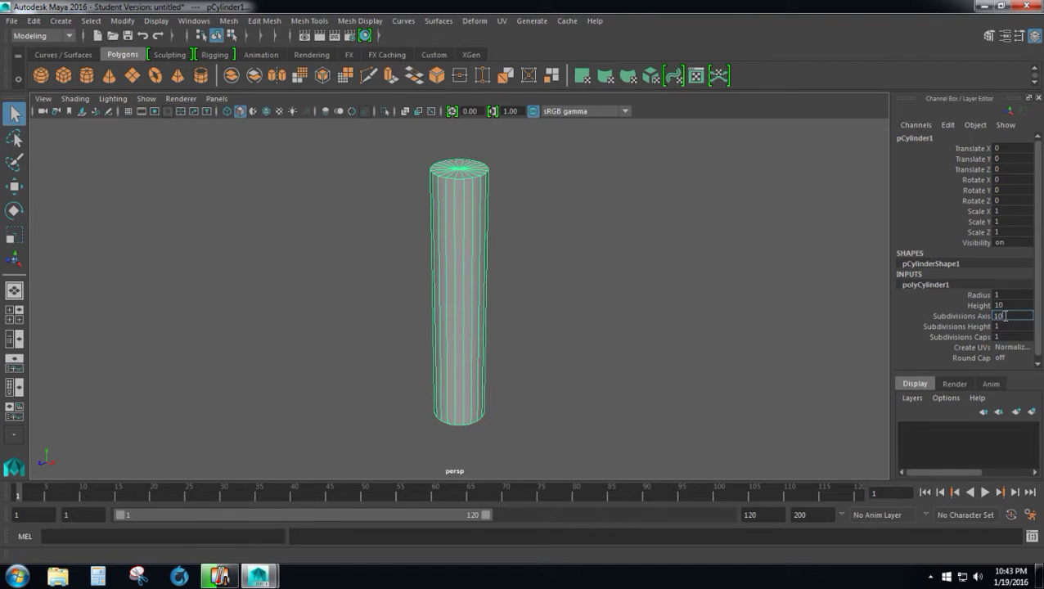
{"action": "key", "text": "Return"}
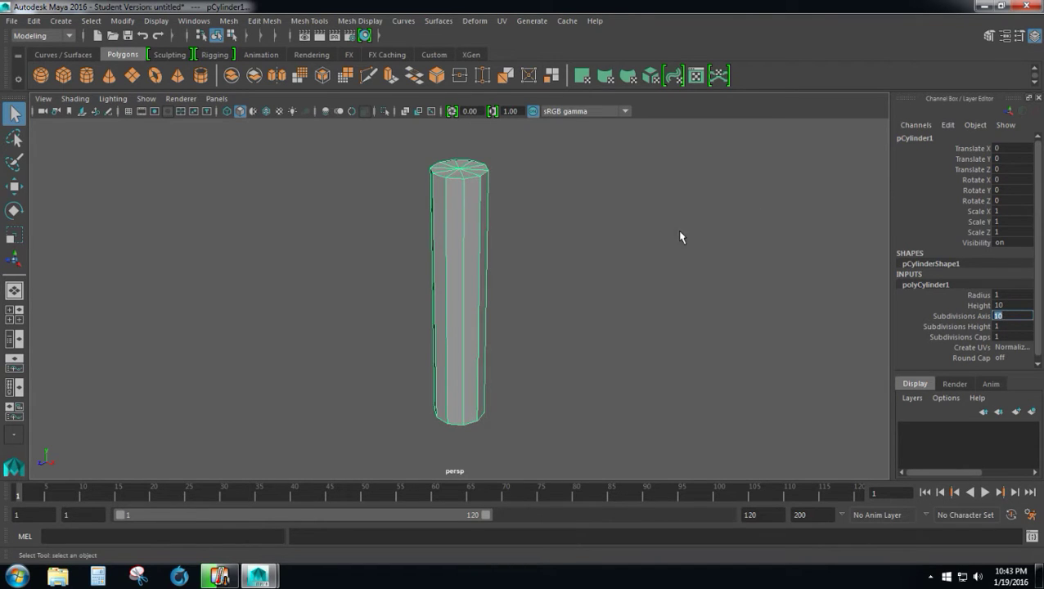
- Extrude the ten cap faces on the cylinder's top and scale them slightly inward, leaving a narrow rim
{"action": "left_click_drag", "start_coordinate": [679, 237], "coordinate": [544, 289], "text": "alt"}
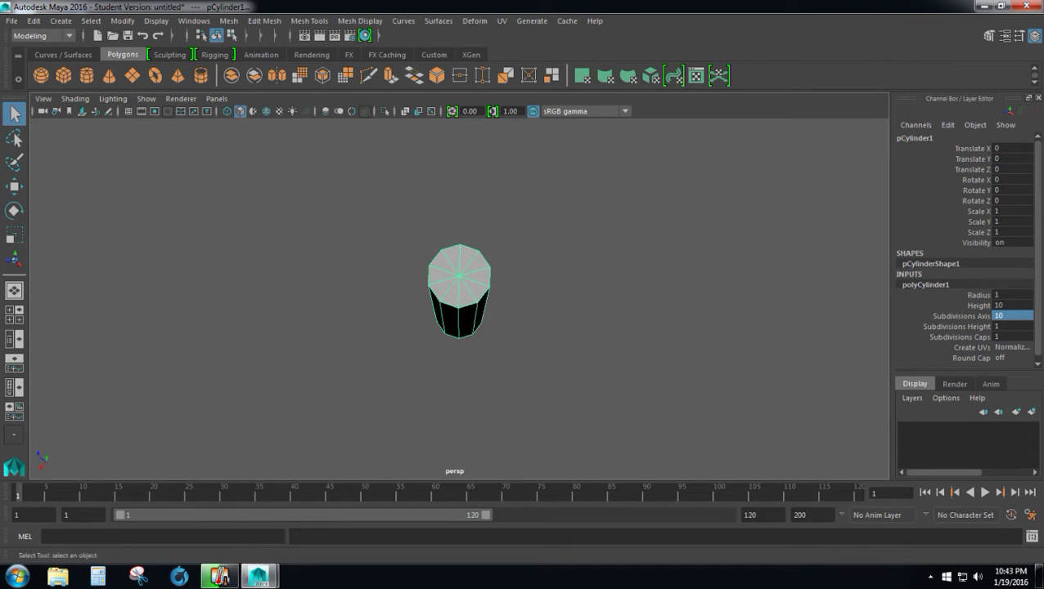
{"action": "left_click", "coordinate": [990, 37]}
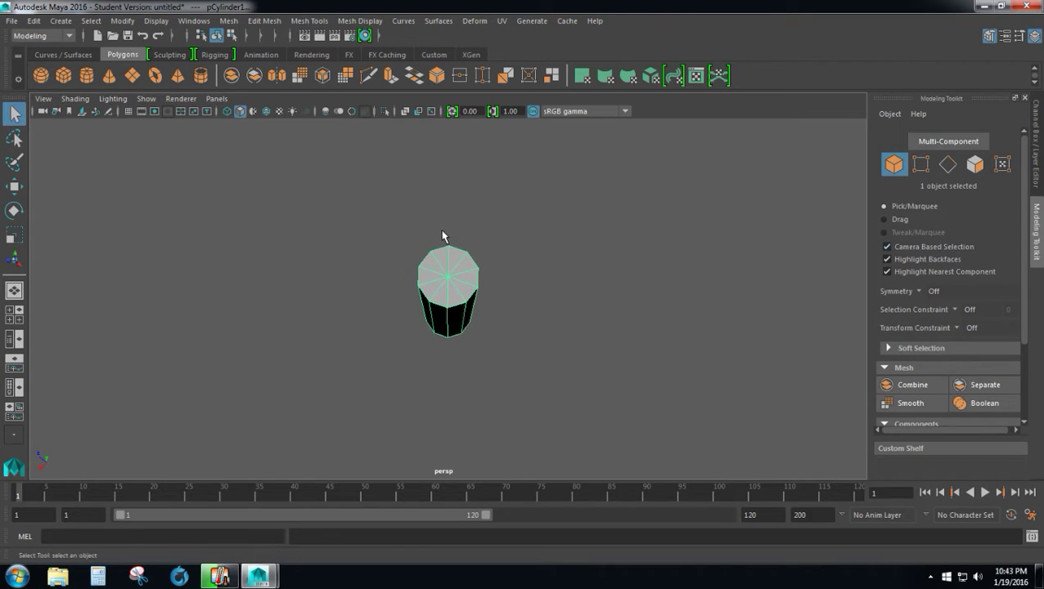
{"action": "scroll", "coordinate": [450, 237], "scroll_direction": "up", "scroll_amount": 2}
{"action": "right_click", "coordinate": [456, 212]}
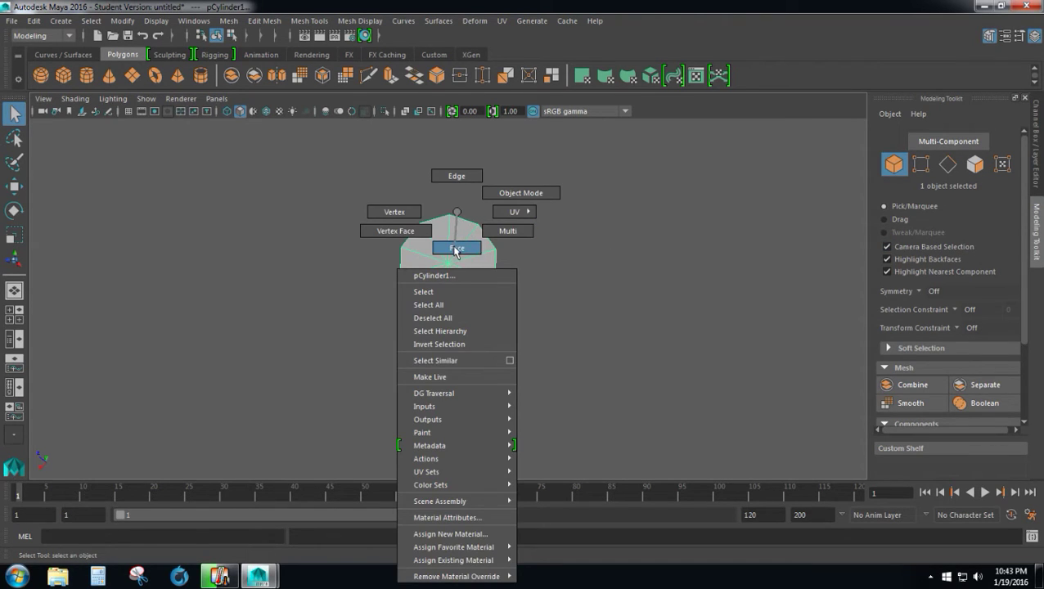
{"action": "left_click", "coordinate": [456, 249]}
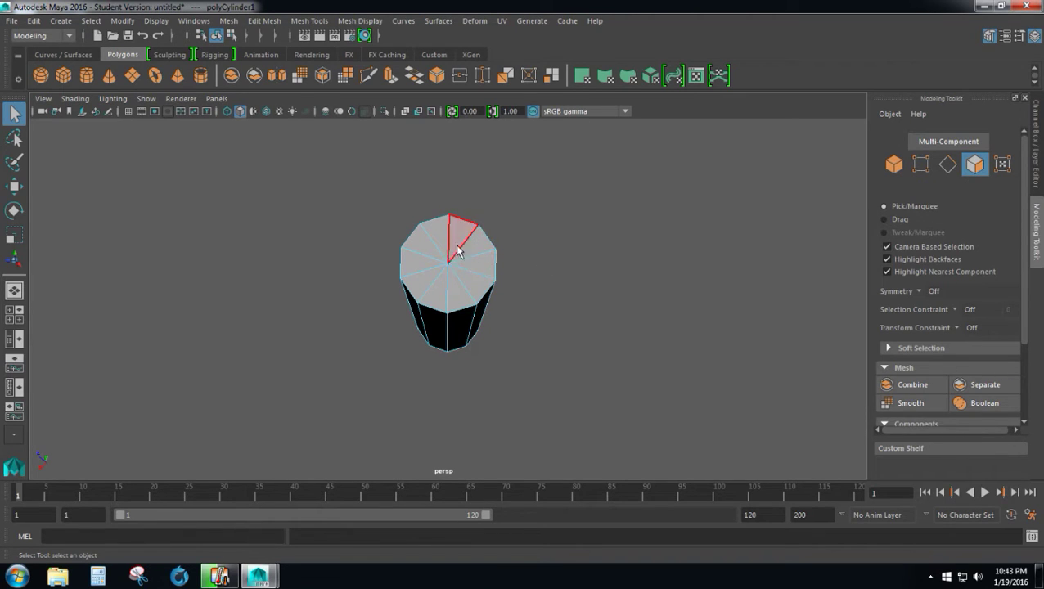
{"action": "left_click_drag", "start_coordinate": [424, 243], "coordinate": [470, 285]}
{"action": "mouse_move", "coordinate": [548, 317]}
{"action": "left_mouse_down", "text": "alt"}
{"action": "mouse_move", "coordinate": [531, 322]}
{"action": "mouse_move", "coordinate": [489, 222]}
{"action": "mouse_move", "coordinate": [492, 161]}
{"action": "mouse_move", "coordinate": [492, 341]}
{"action": "mouse_move", "coordinate": [523, 309]}
{"action": "mouse_move", "coordinate": [563, 325]}
{"action": "left_mouse_up", "text": "alt"}
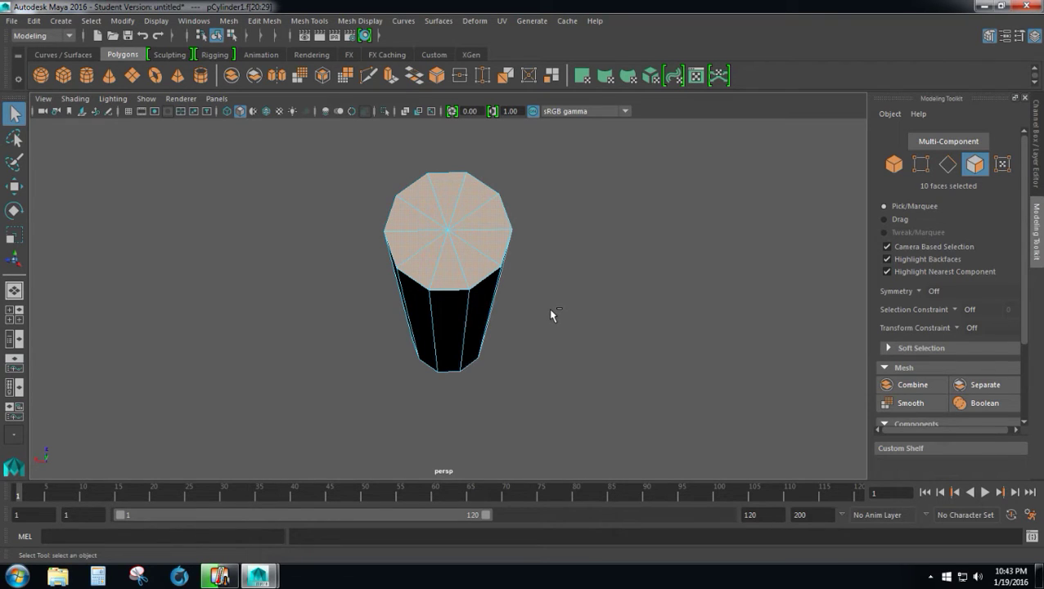
{"action": "key", "text": "ctrl+e"}
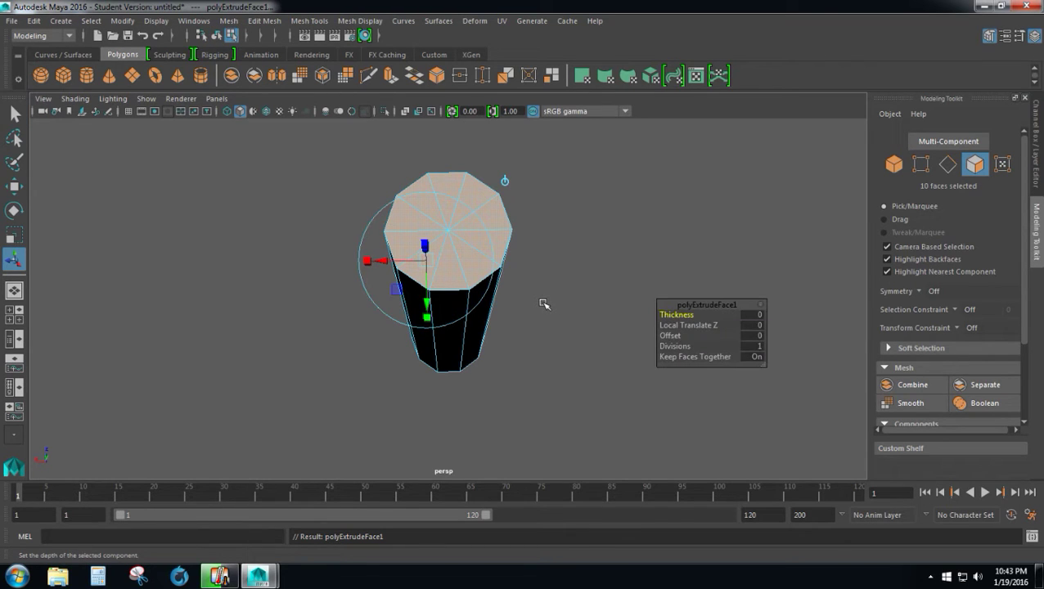
{"action": "key", "text": "r"}
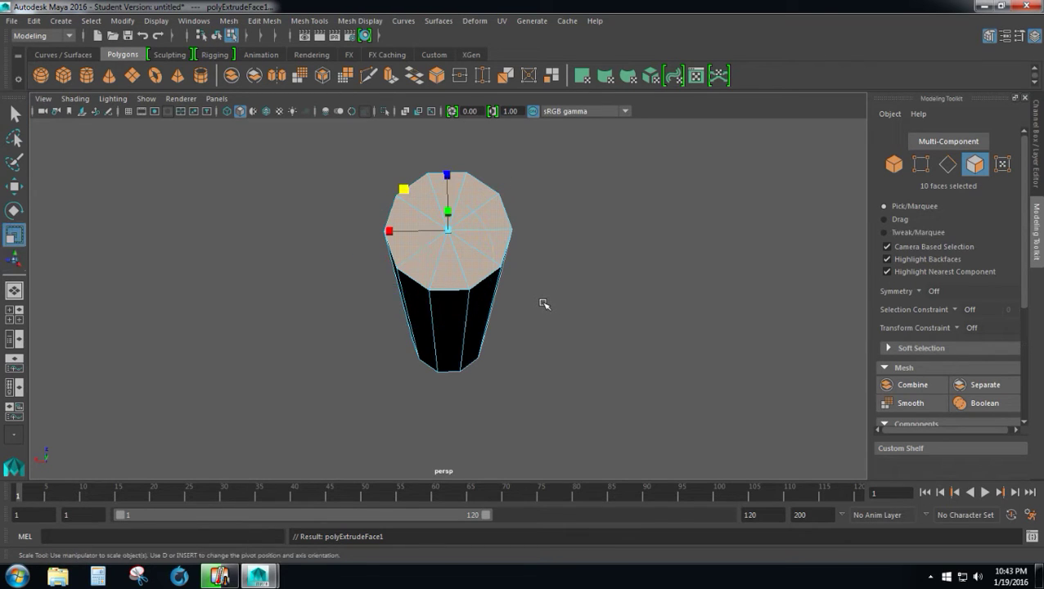
{"action": "left_click", "coordinate": [404, 189]}
{"action": "mouse_move", "coordinate": [404, 189]}
{"action": "left_mouse_down"}
{"action": "mouse_move", "coordinate": [416, 201]}
{"action": "mouse_move", "coordinate": [405, 187]}
{"action": "left_mouse_up"}
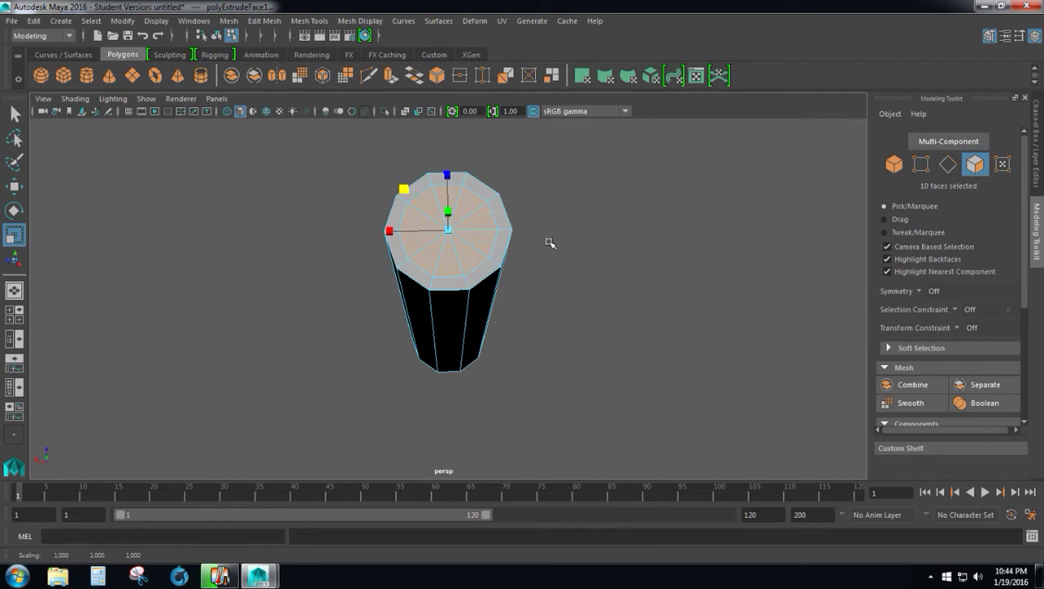
- Extrude the inset top faces upward about 14.56 units to form the thinner upper shaft of the handle
{"action": "left_click_drag", "start_coordinate": [548, 243], "coordinate": [559, 180], "text": "alt"}
{"action": "scroll", "coordinate": [558, 180], "scroll_direction": "down", "scroll_amount": 1}
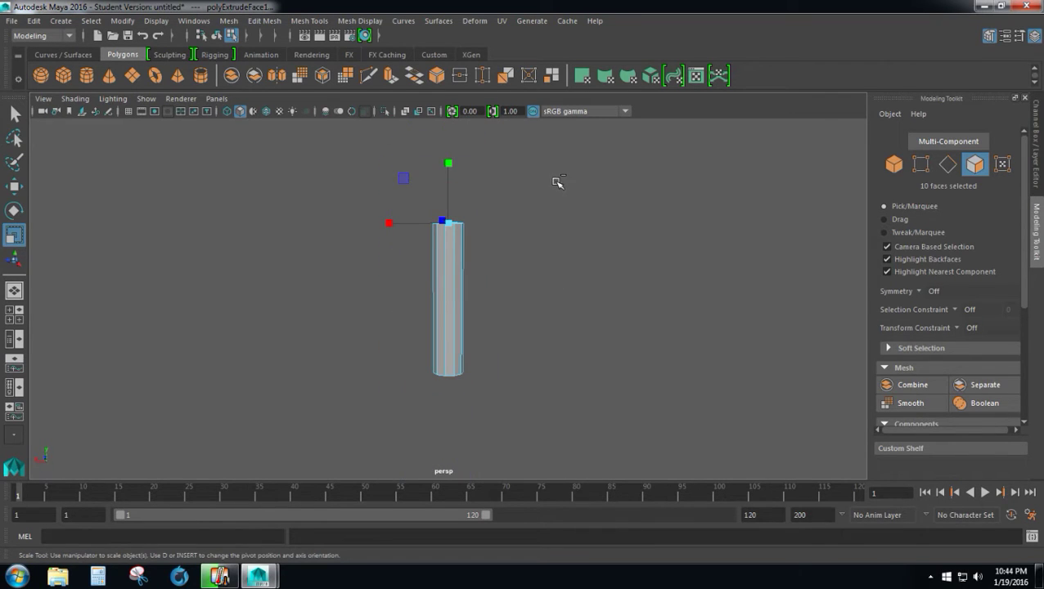
{"action": "key", "text": "ctrl+e"}
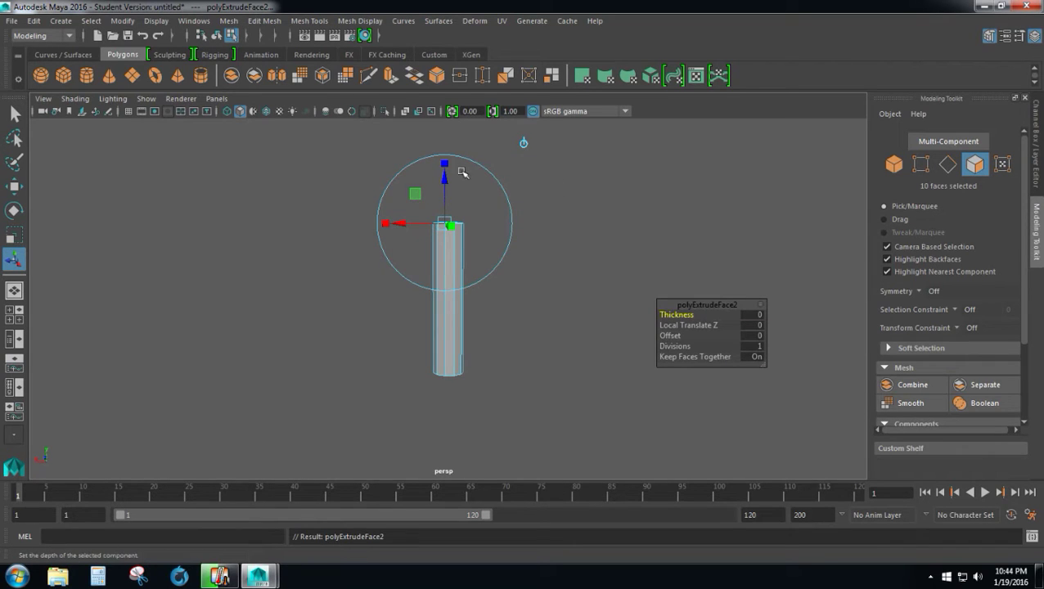
{"action": "left_click_drag", "start_coordinate": [446, 167], "coordinate": [455, 133]}
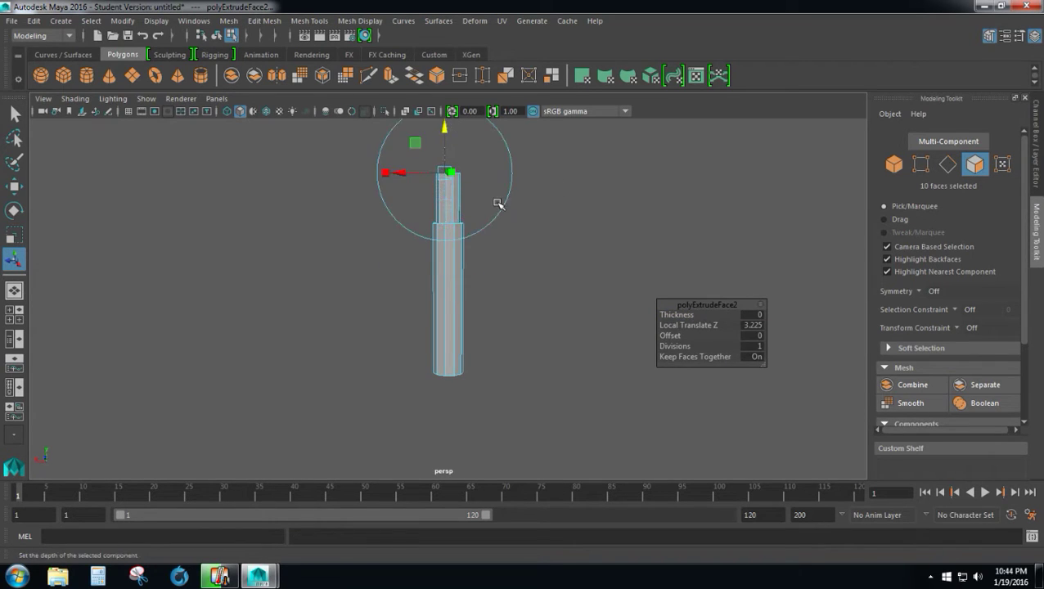
{"action": "scroll", "coordinate": [473, 200], "scroll_direction": "down", "scroll_amount": 2}
{"action": "left_click_drag", "start_coordinate": [446, 171], "coordinate": [455, 80]}
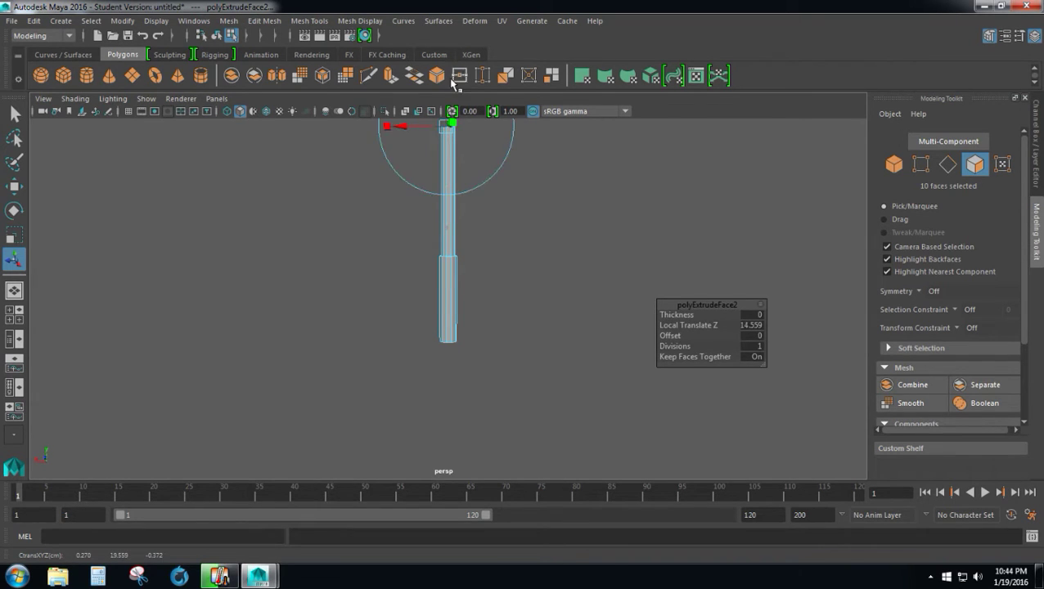
- Extrude the cap faces at the top of the shaft and scale them slightly outward
{"action": "left_click_drag", "start_coordinate": [546, 166], "coordinate": [522, 209], "text": "alt"}
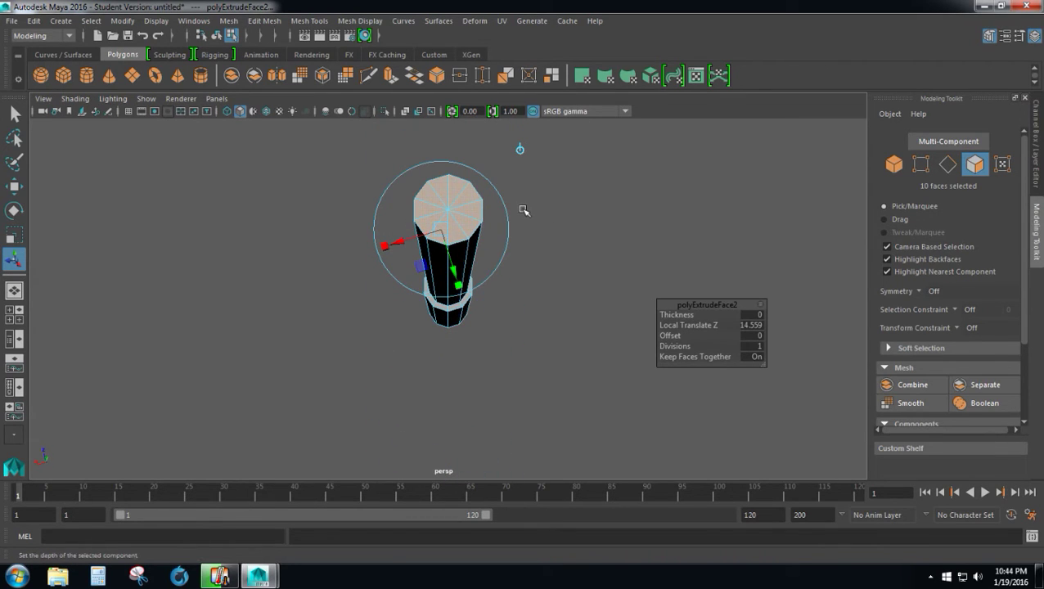
{"action": "key", "text": "ctrl+e"}
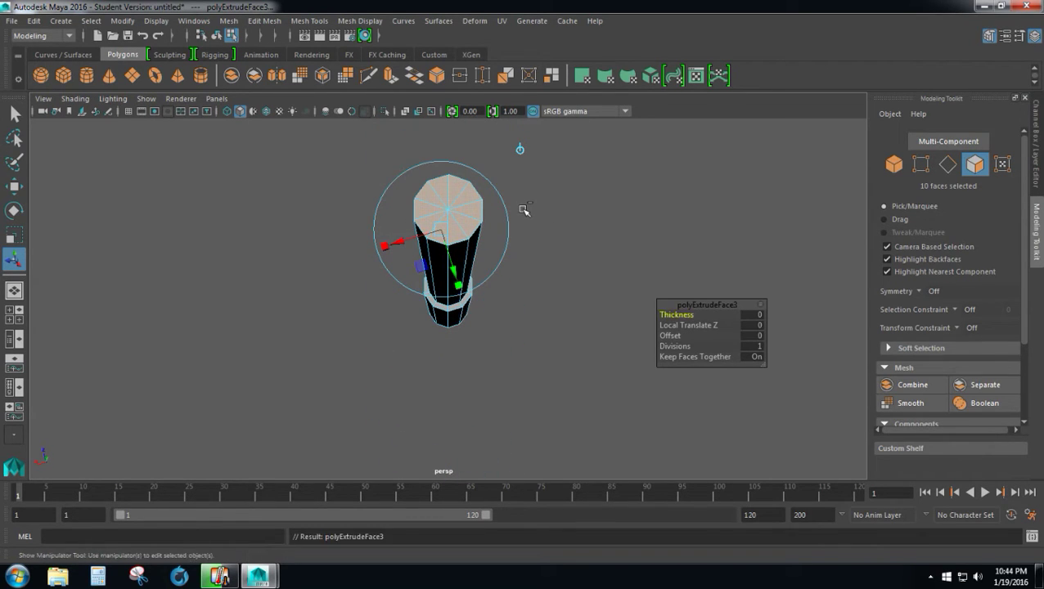
{"action": "key", "text": "r"}
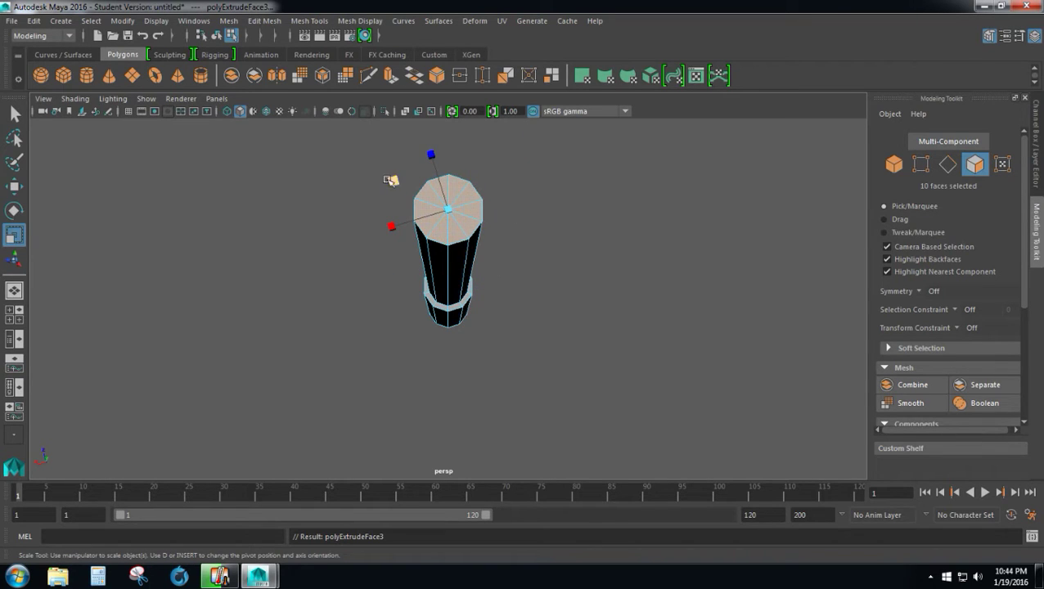
{"action": "mouse_move", "coordinate": [391, 181]}
{"action": "left_mouse_down"}
{"action": "mouse_move", "coordinate": [385, 175]}
{"action": "mouse_move", "coordinate": [393, 182]}
{"action": "left_mouse_up"}
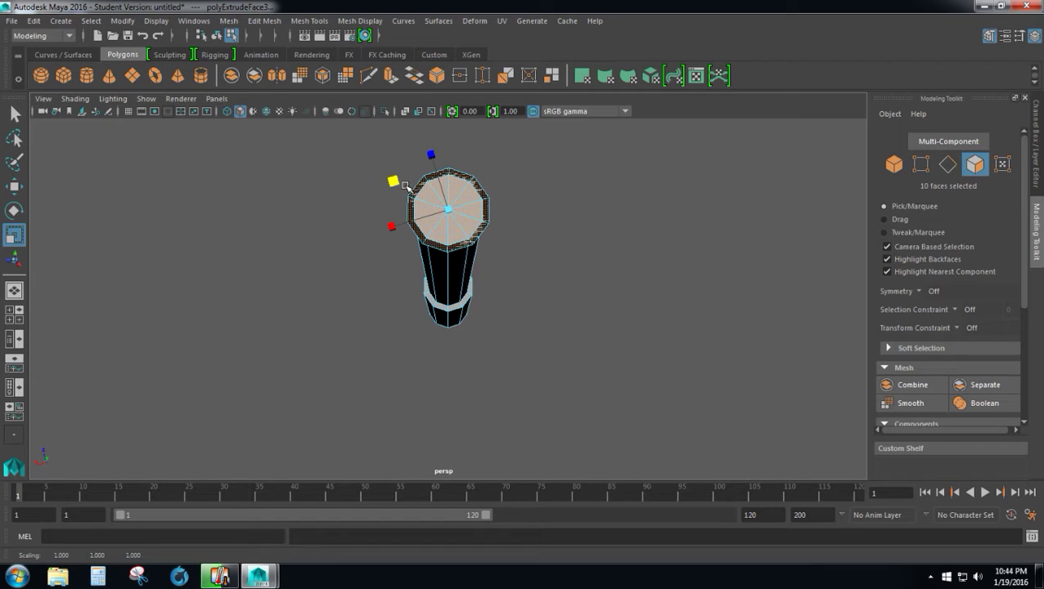
- Extrude the ten widened cap faces at the shaft's top upward about 0.49 units to form a short lip
{"action": "key", "text": "ctrl+e"}
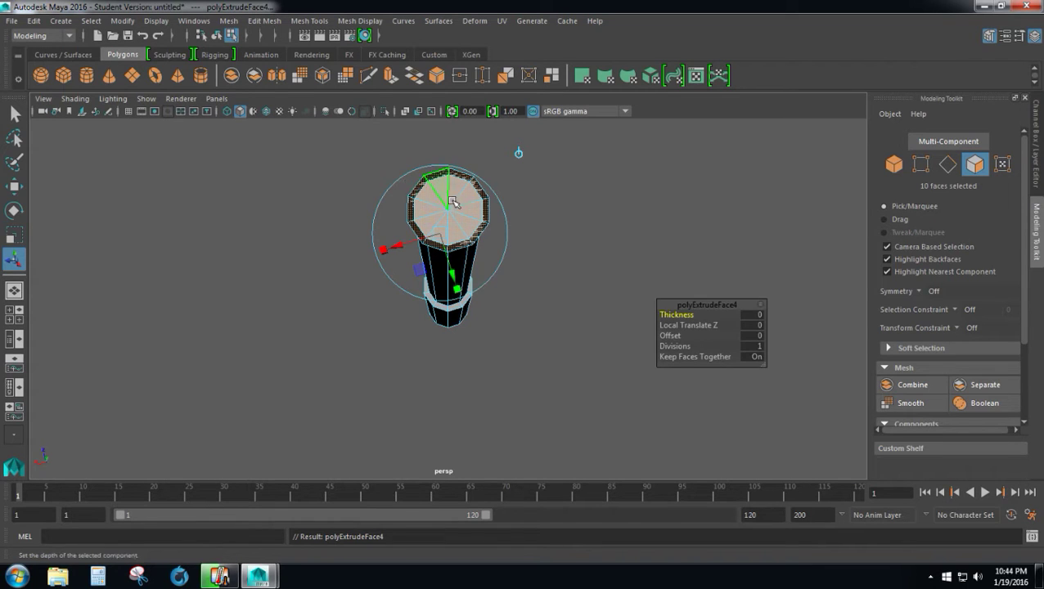
{"action": "left_click_drag", "start_coordinate": [517, 155], "coordinate": [525, 202], "text": "alt"}
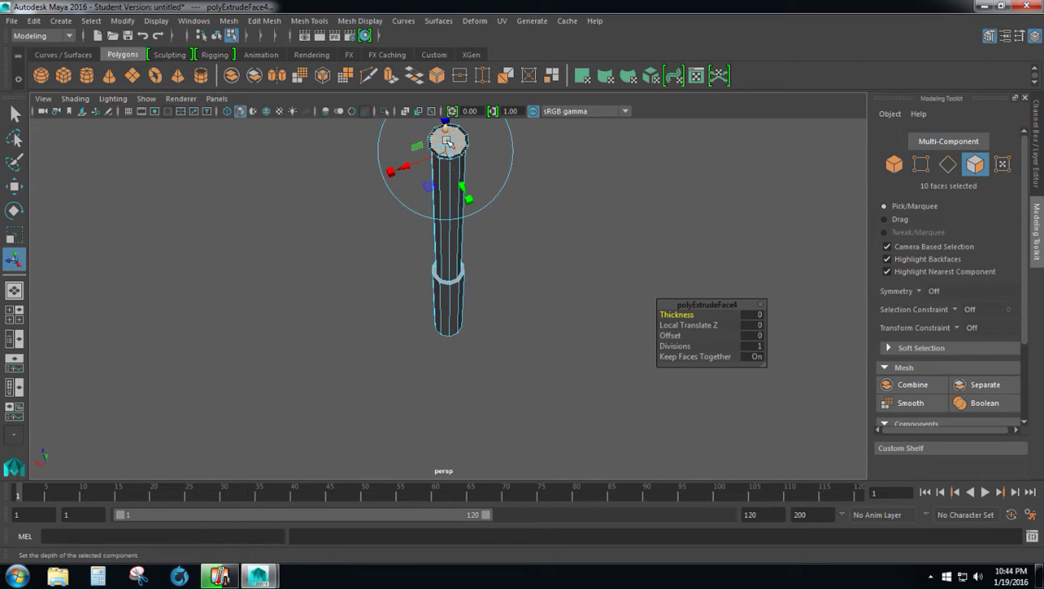
{"action": "mouse_move", "coordinate": [564, 140]}
{"action": "middle_mouse_down"}
{"action": "mouse_move", "coordinate": [562, 180]}
{"action": "mouse_move", "coordinate": [564, 151]}
{"action": "middle_mouse_up"}
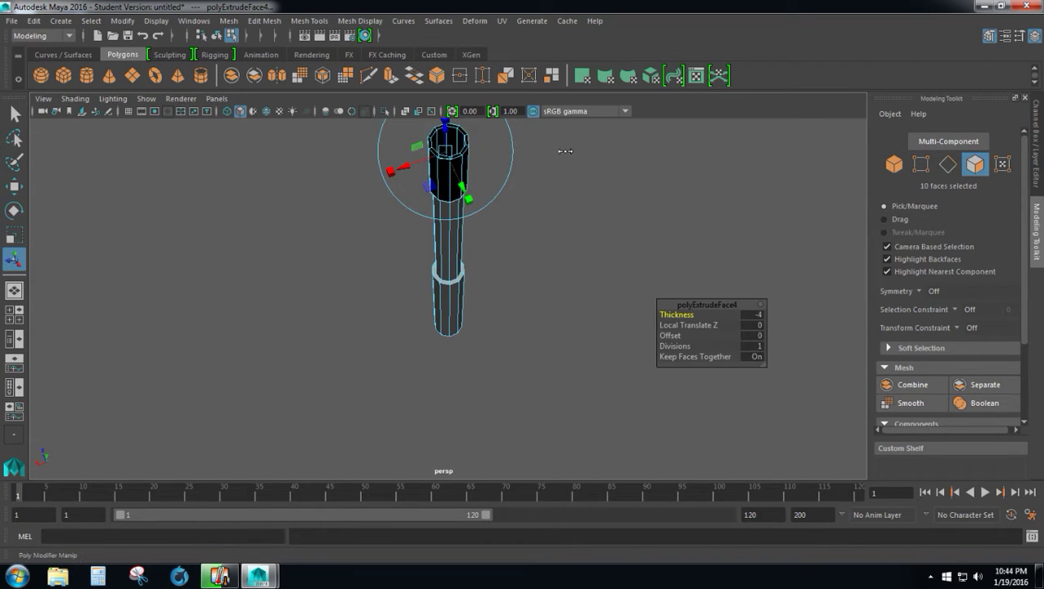
{"action": "key", "text": "ctrl+z"}
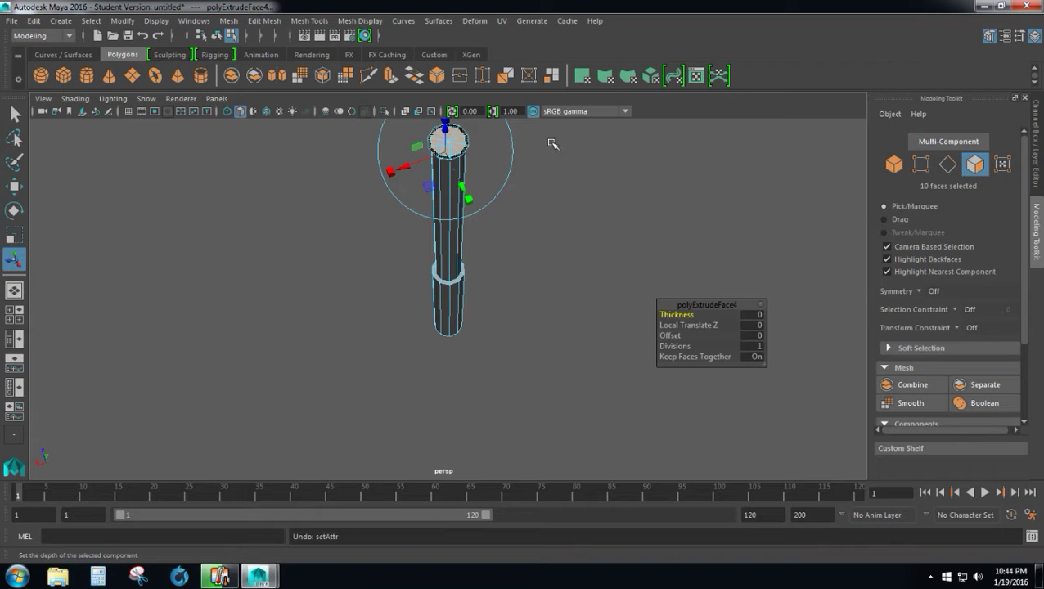
{"action": "left_click_drag", "start_coordinate": [546, 144], "coordinate": [530, 198], "text": "alt"}
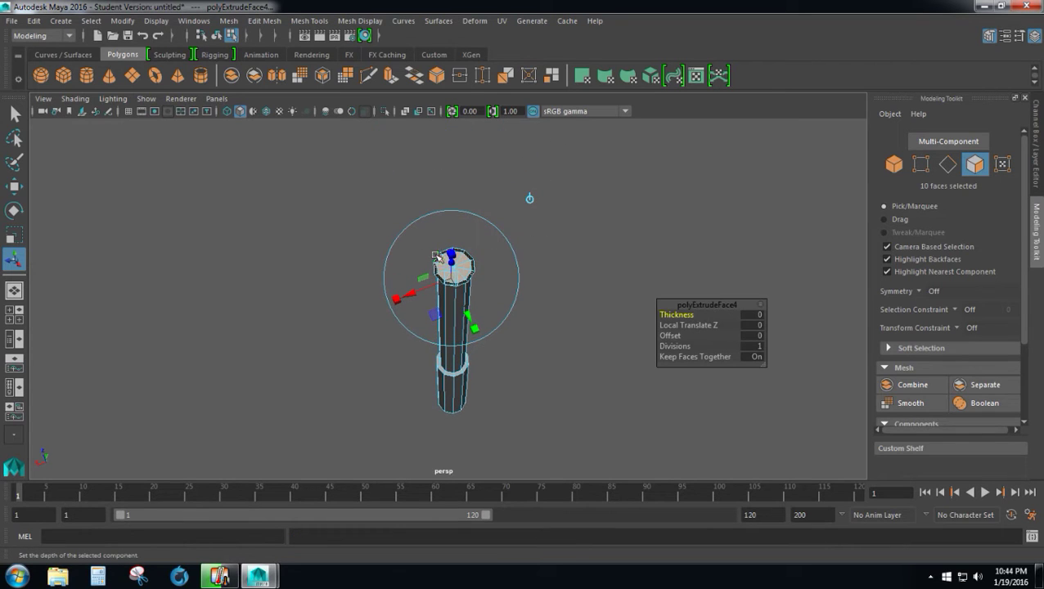
{"action": "left_click", "coordinate": [452, 260]}
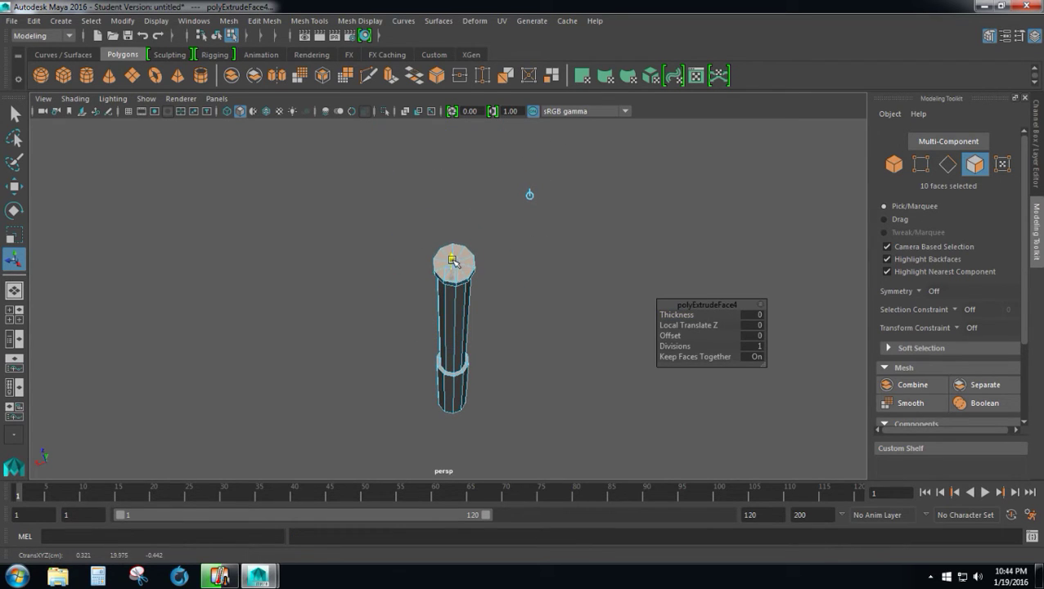
{"action": "left_click_drag", "start_coordinate": [452, 260], "coordinate": [452, 256]}
{"action": "key", "text": "t"}
{"action": "scroll", "coordinate": [517, 272], "scroll_direction": "up", "scroll_amount": 5}
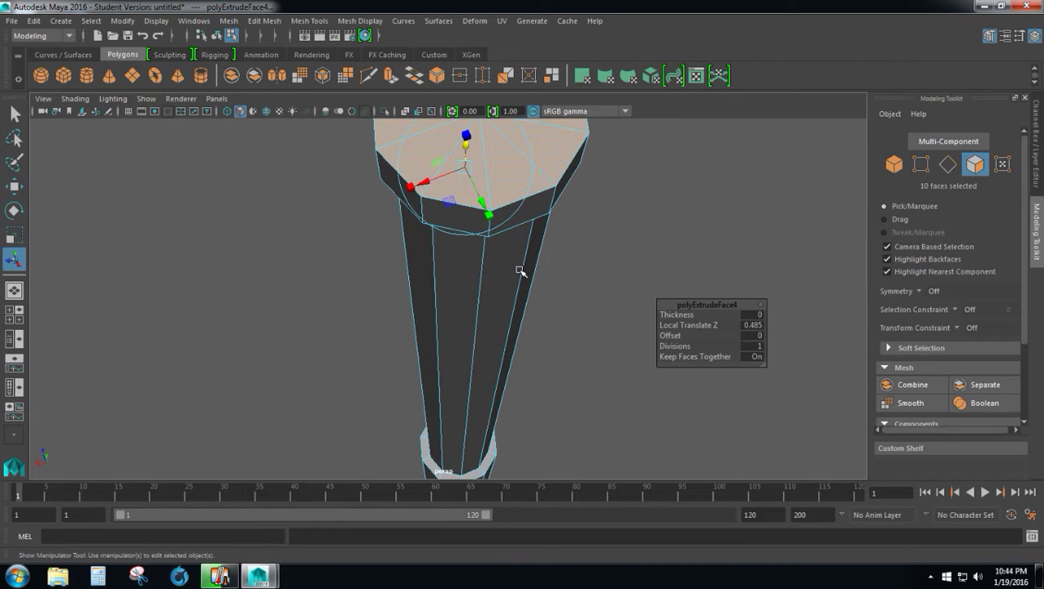
{"action": "scroll", "coordinate": [520, 271], "scroll_direction": "down", "scroll_amount": 5}
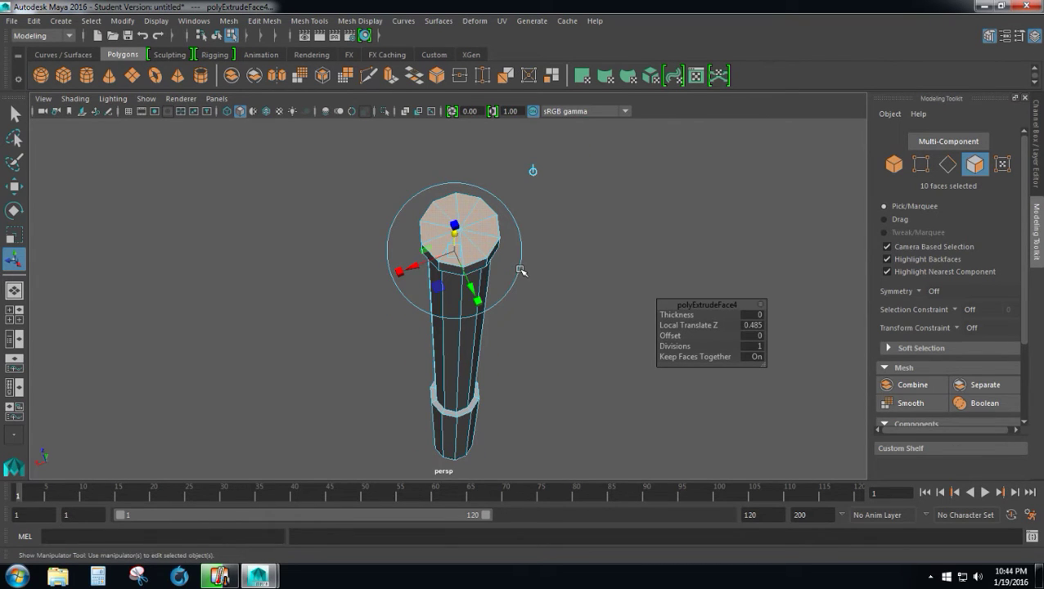
- Extrude the top cap faces upward about 7.51 units to form the wider axe-head section of the handle
{"action": "key", "text": "ctrl+e"}
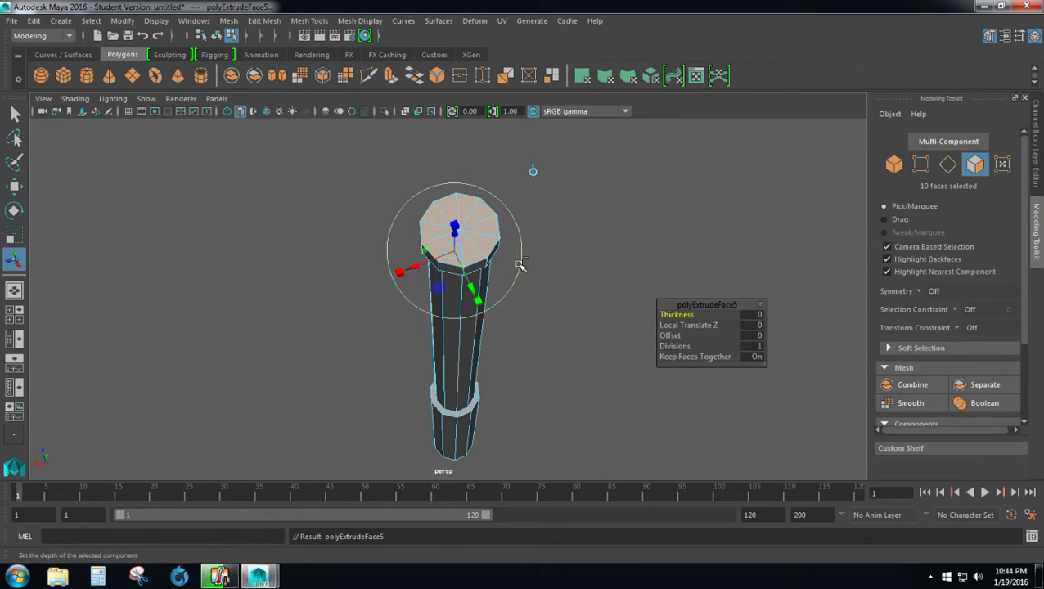
{"action": "left_click", "coordinate": [456, 233]}
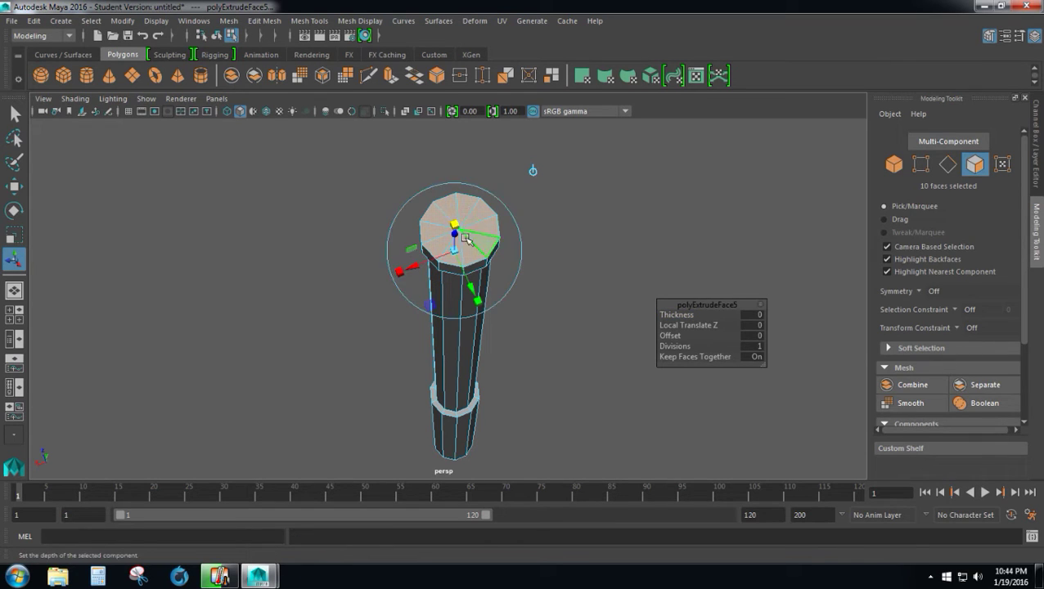
{"action": "left_click_drag", "start_coordinate": [465, 237], "coordinate": [512, 213]}
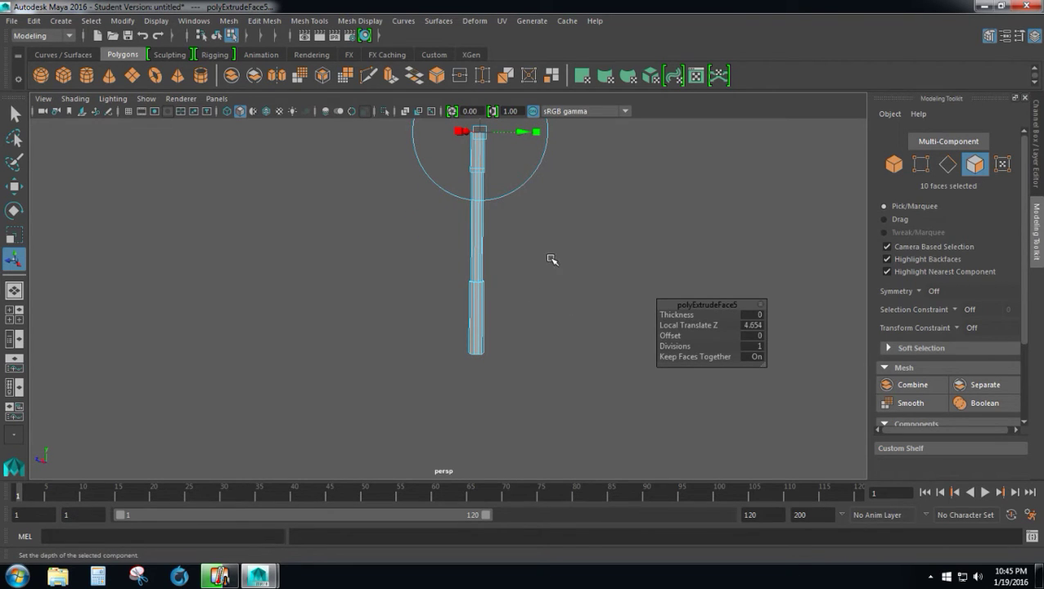
{"action": "scroll", "coordinate": [551, 257], "scroll_direction": "down", "scroll_amount": 3}
{"action": "left_click_drag", "start_coordinate": [468, 168], "coordinate": [492, 240]}
{"action": "scroll", "coordinate": [492, 240], "scroll_direction": "up", "scroll_amount": 3}
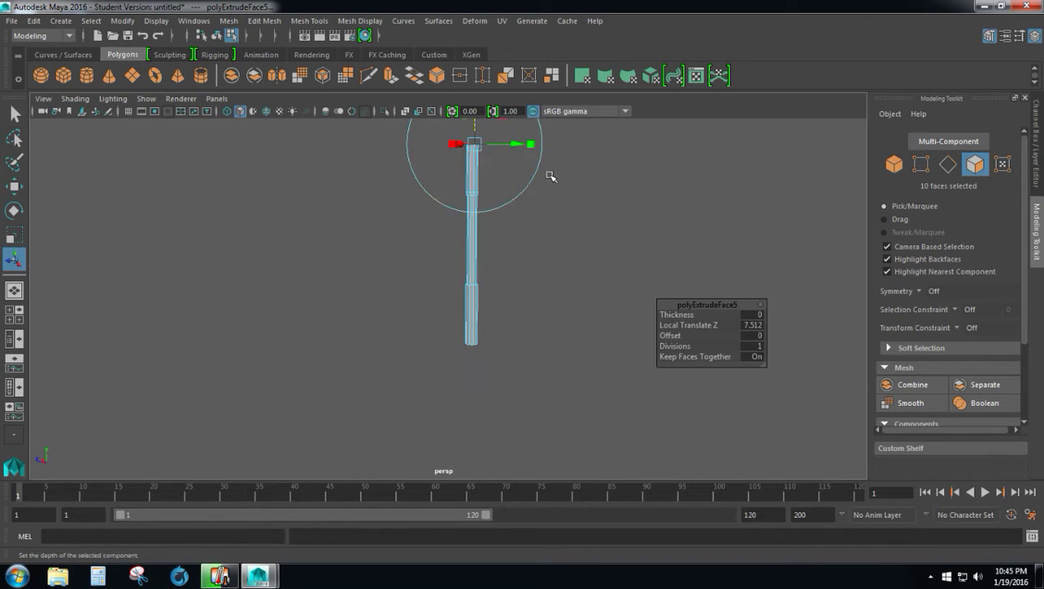
{"action": "middle_click_drag", "start_coordinate": [494, 180], "coordinate": [516, 282], "text": "alt"}
{"action": "scroll", "coordinate": [514, 283], "scroll_direction": "up", "scroll_amount": 6}
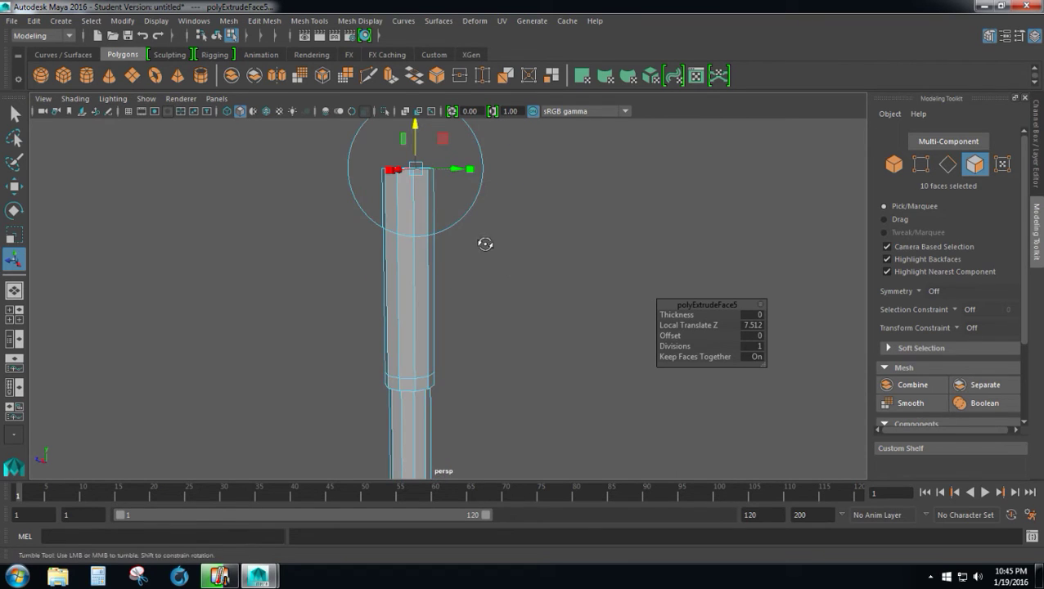
{"action": "left_click_drag", "start_coordinate": [486, 244], "coordinate": [493, 294], "text": "alt"}
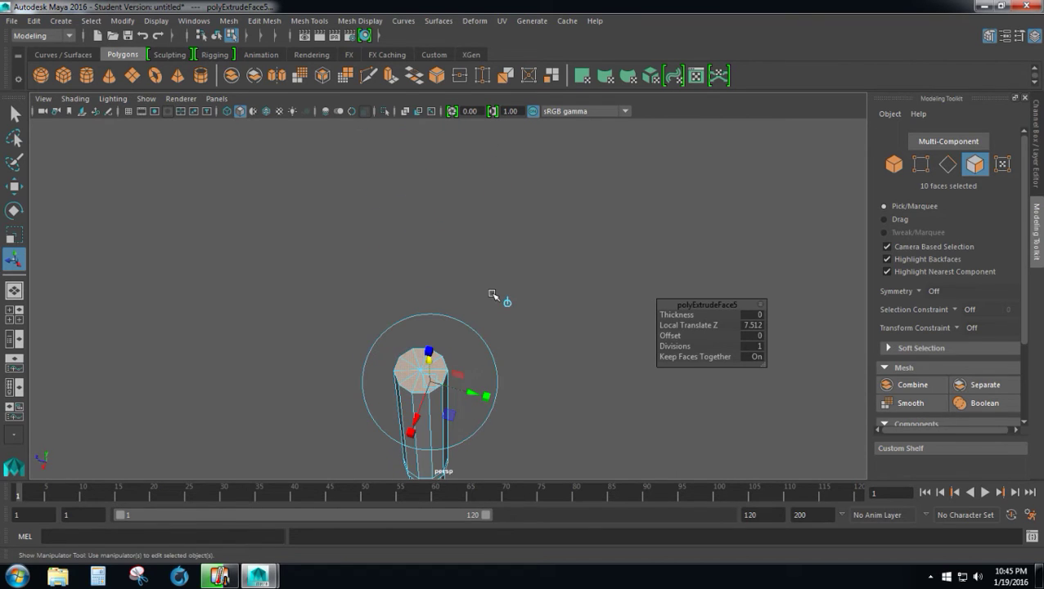
- Extrude the top cap faces slightly outward, and extrude them again upward about 0.46 units to form a collar
{"action": "key", "text": "ctrl+e"}
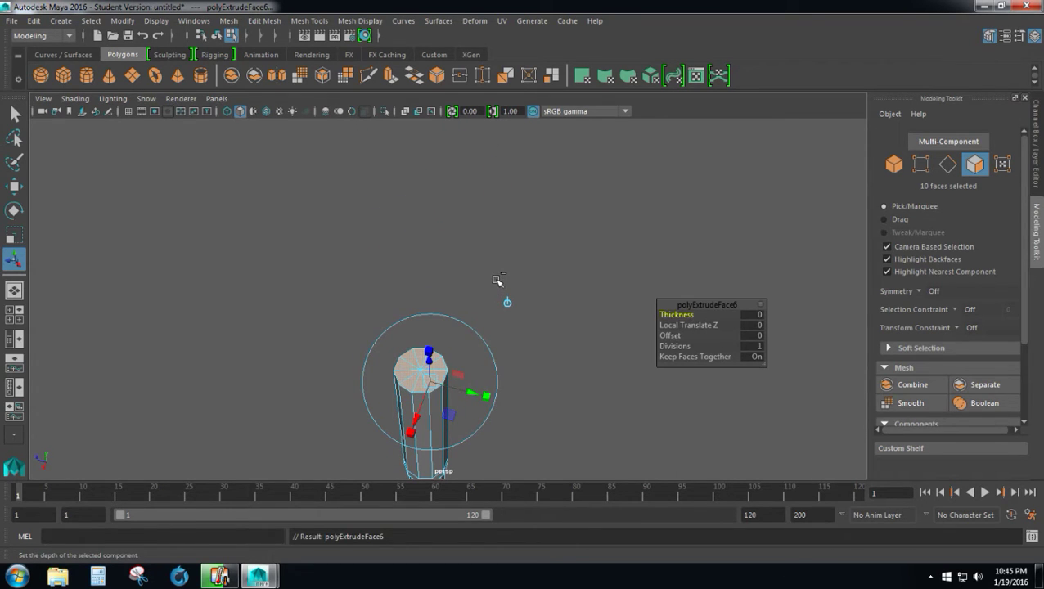
{"action": "key", "text": "r"}
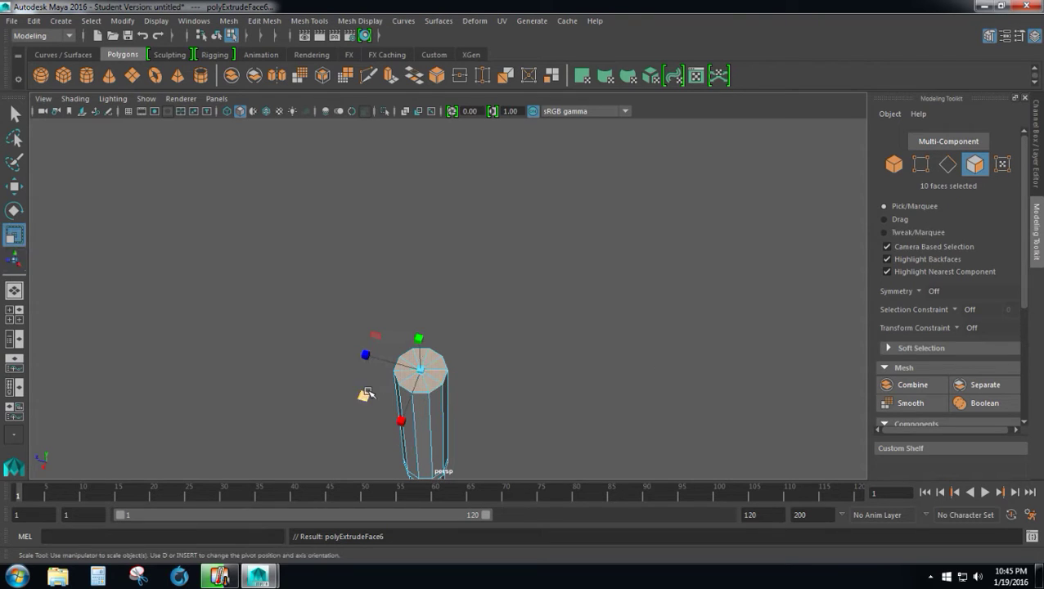
{"action": "left_click_drag", "start_coordinate": [361, 396], "coordinate": [361, 398]}
{"action": "key", "text": "ctrl+e"}
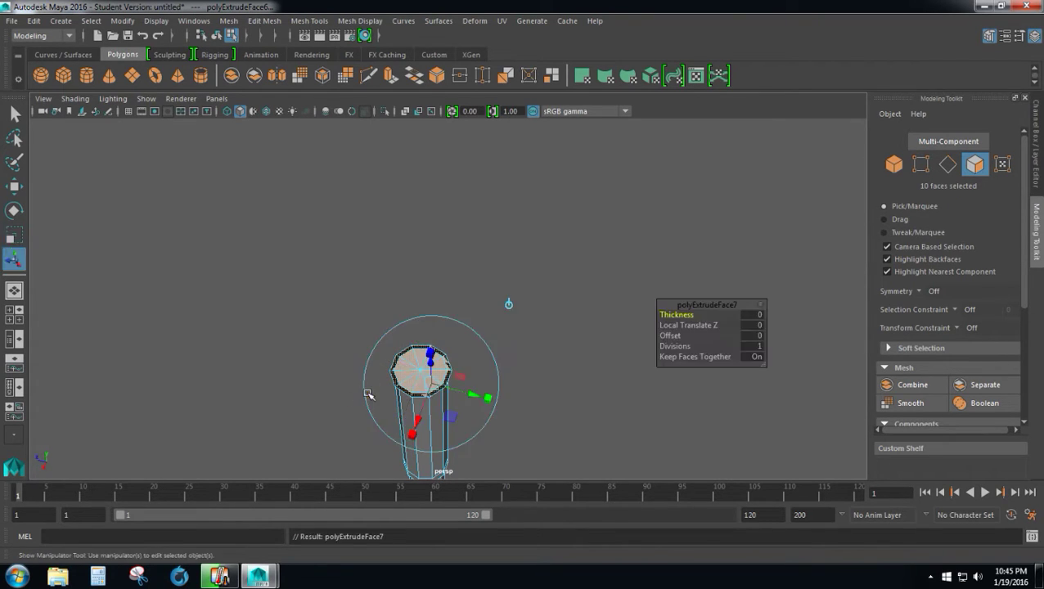
{"action": "left_click_drag", "start_coordinate": [431, 363], "coordinate": [431, 356]}
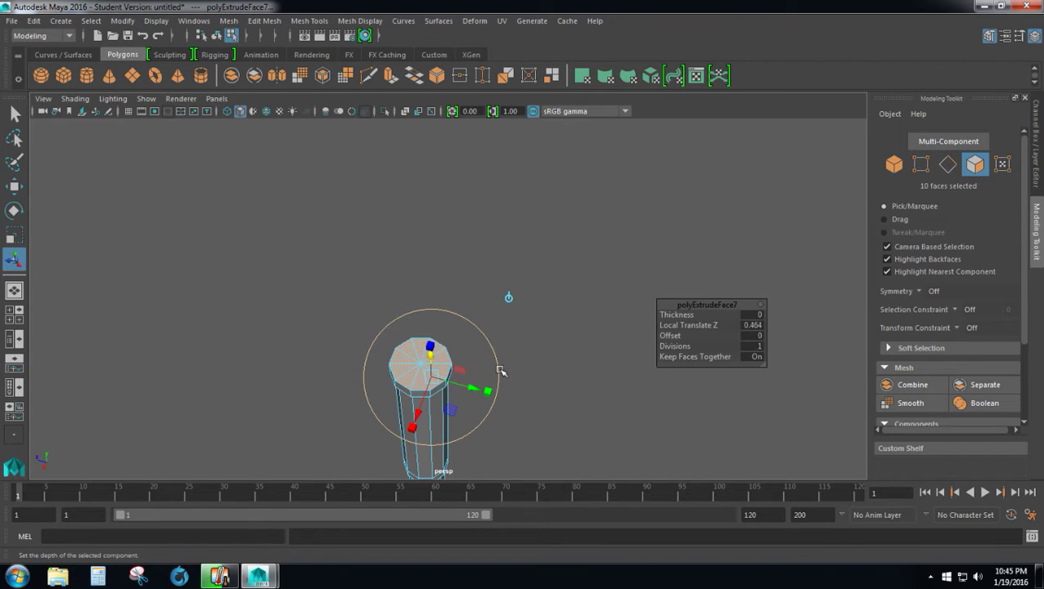
- Inset the collar's top faces slightly with an extrusion, and extrude the inset faces upward about 3.70 units
{"action": "key", "text": "ctrl+e"}
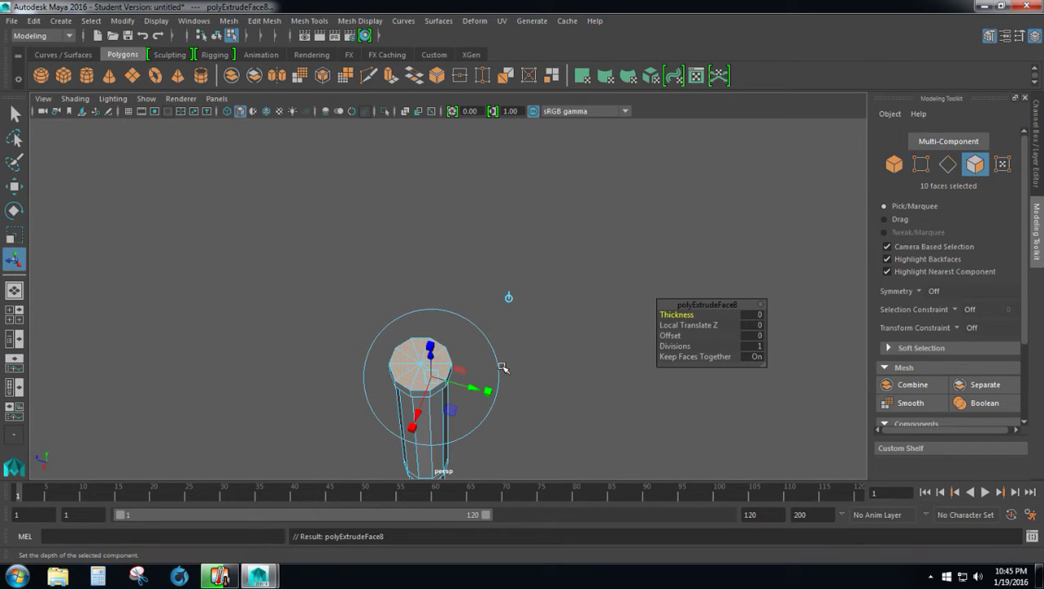
{"action": "key", "text": "r"}
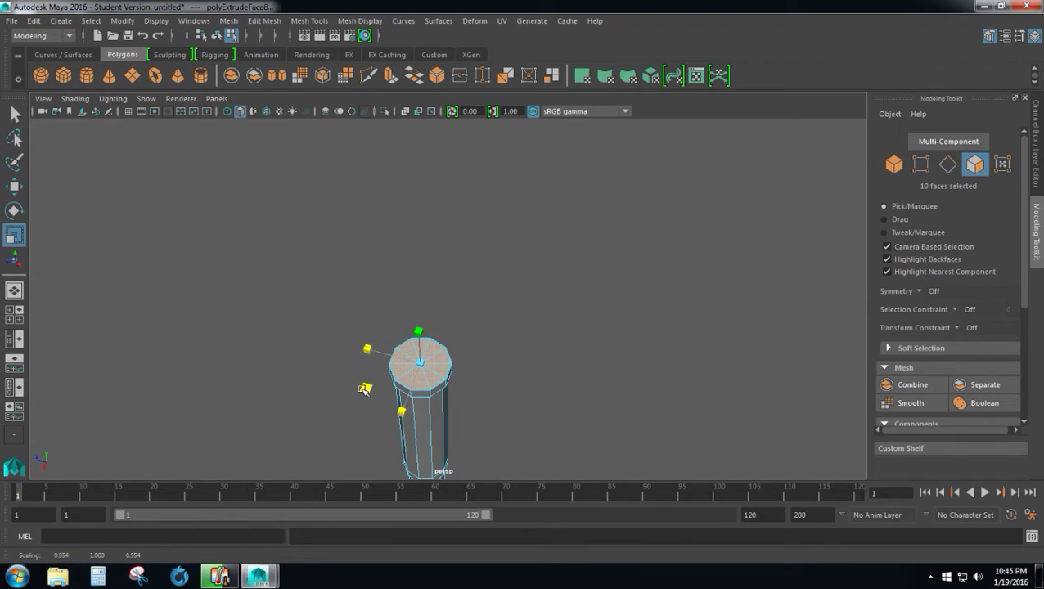
{"action": "left_click_drag", "start_coordinate": [367, 387], "coordinate": [363, 390]}
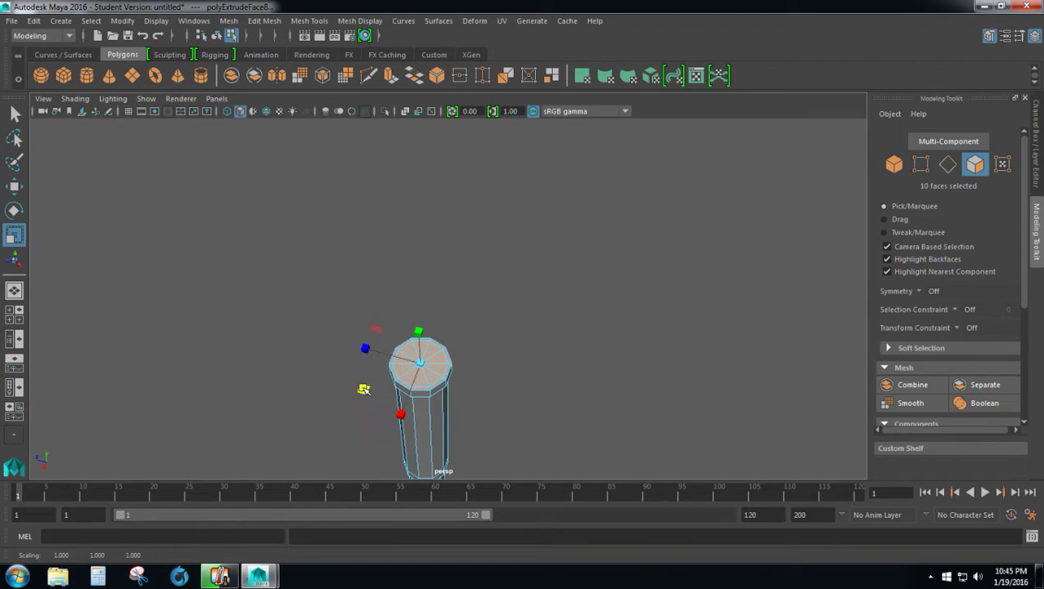
{"action": "left_click_drag", "start_coordinate": [534, 396], "coordinate": [494, 398], "text": "alt"}
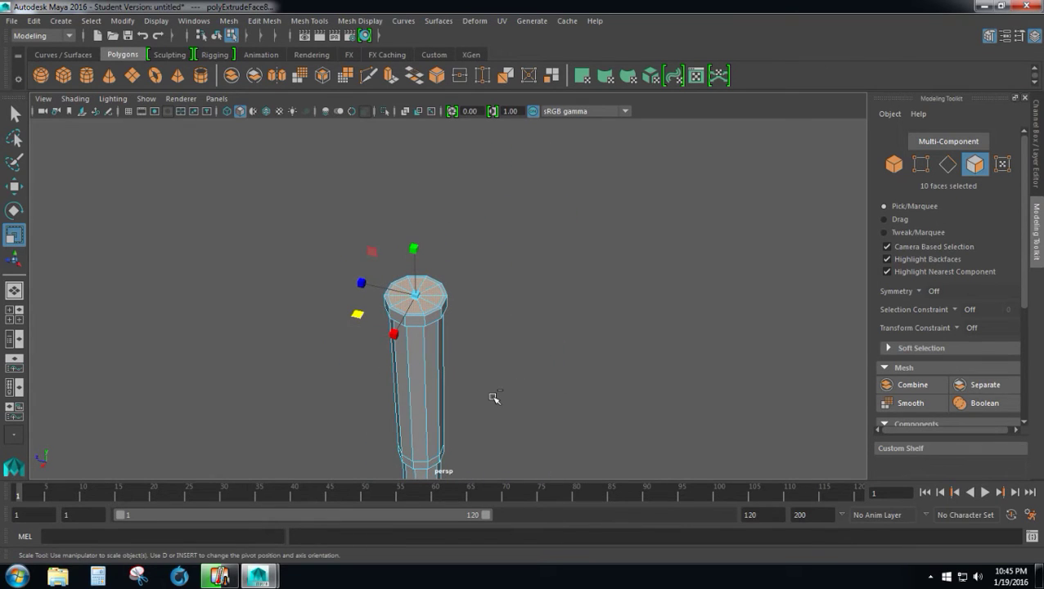
{"action": "key", "text": "ctrl+e"}
{"action": "left_click_drag", "start_coordinate": [426, 270], "coordinate": [421, 175]}
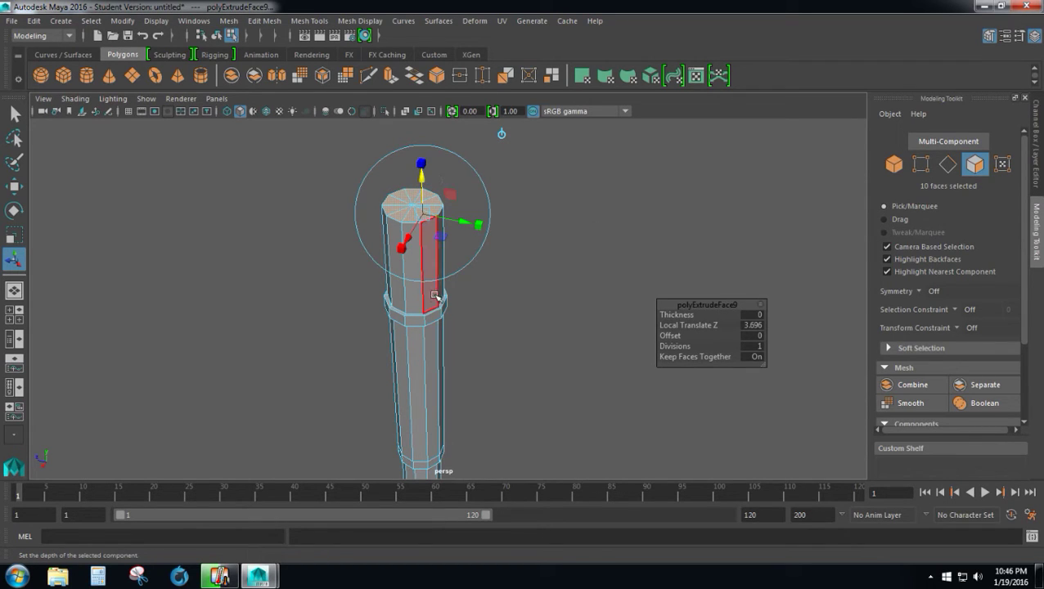
- Select the eleven vertices of the topmost cap and merge them to their center, forming a pointed spike
{"action": "right_click_drag", "start_coordinate": [417, 296], "coordinate": [369, 211]}
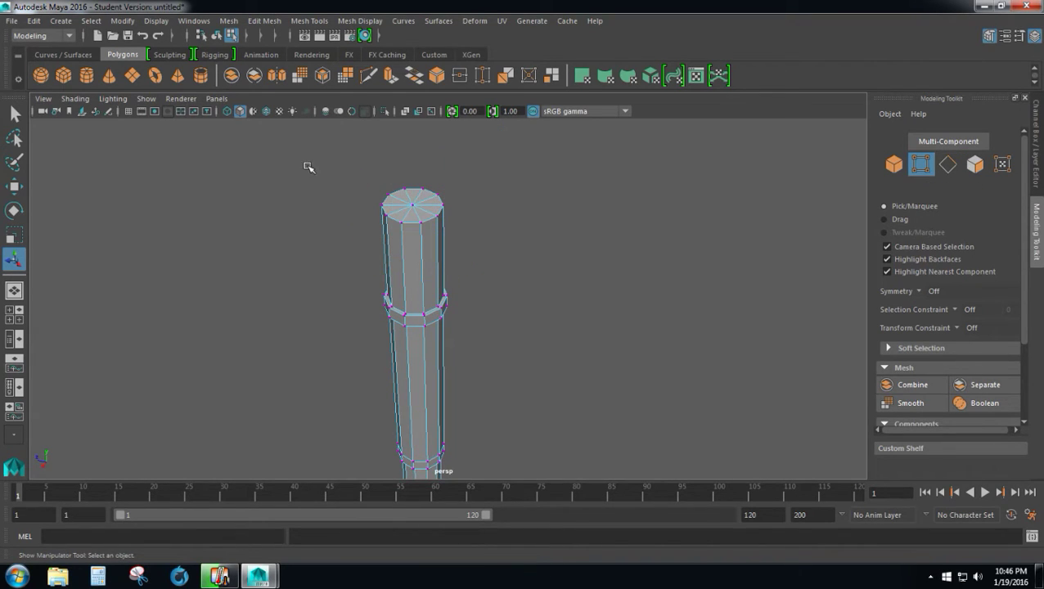
{"action": "left_click_drag", "start_coordinate": [308, 167], "coordinate": [496, 235]}
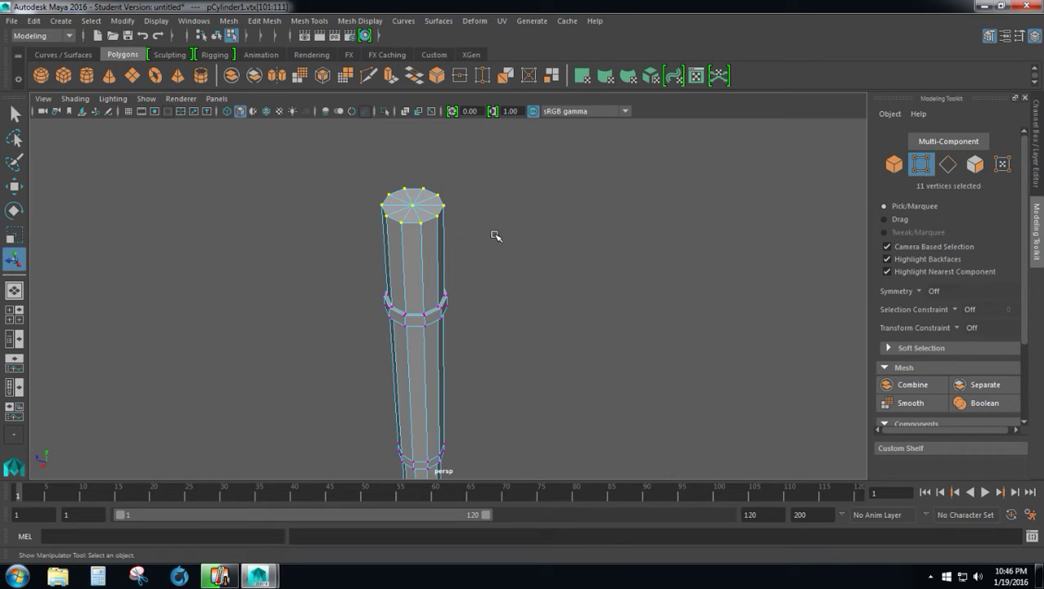
{"action": "left_click", "coordinate": [264, 21]}
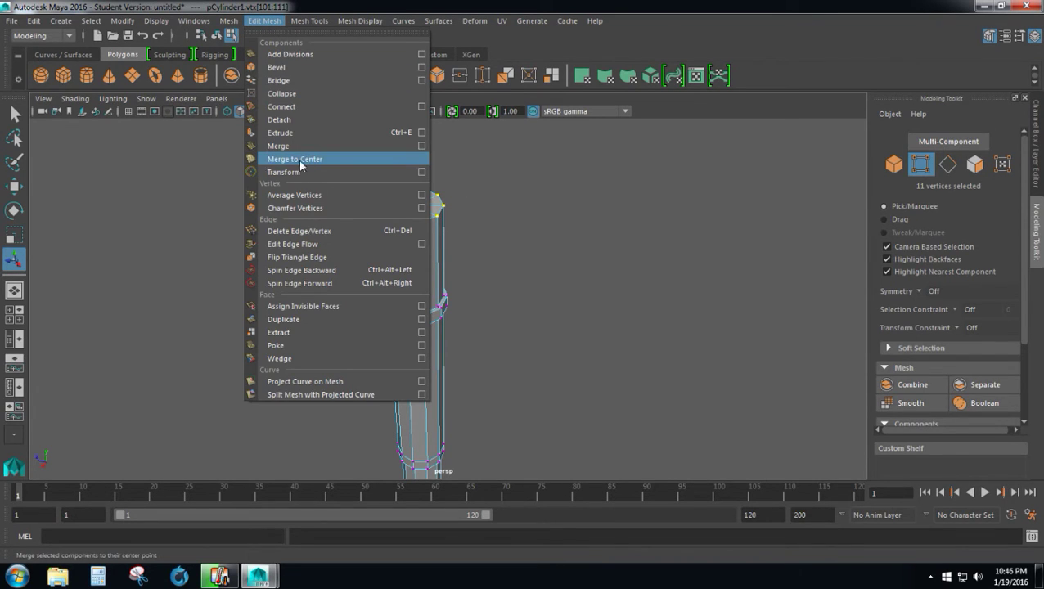
{"action": "left_click", "coordinate": [325, 160]}
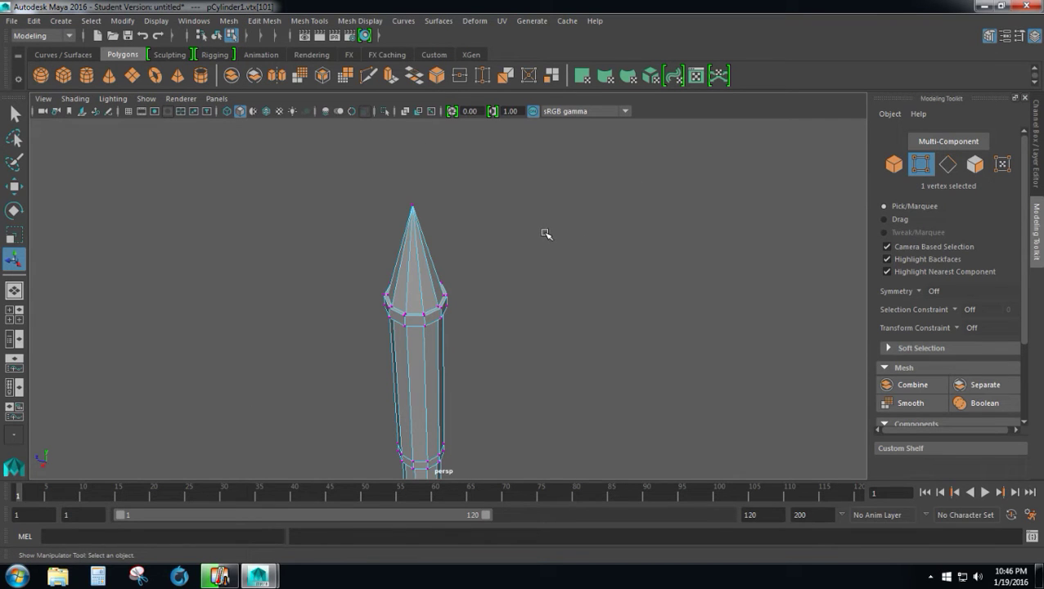
- Select all ten side faces around the wide handle section directly below the upper collar
{"action": "left_click_drag", "start_coordinate": [546, 234], "coordinate": [594, 280], "text": "alt"}
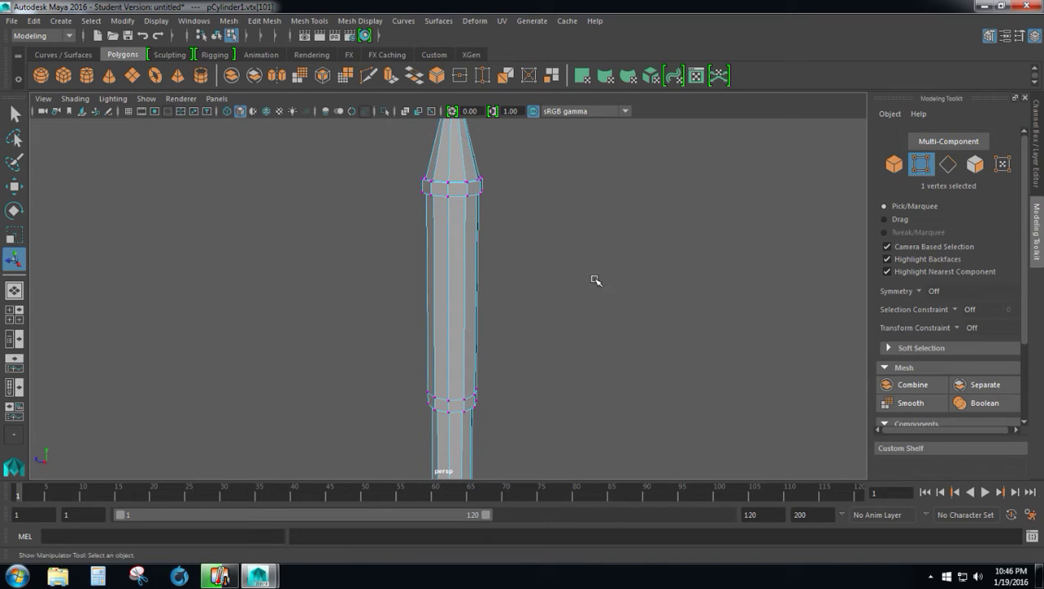
{"action": "right_click_drag", "start_coordinate": [458, 214], "coordinate": [459, 248]}
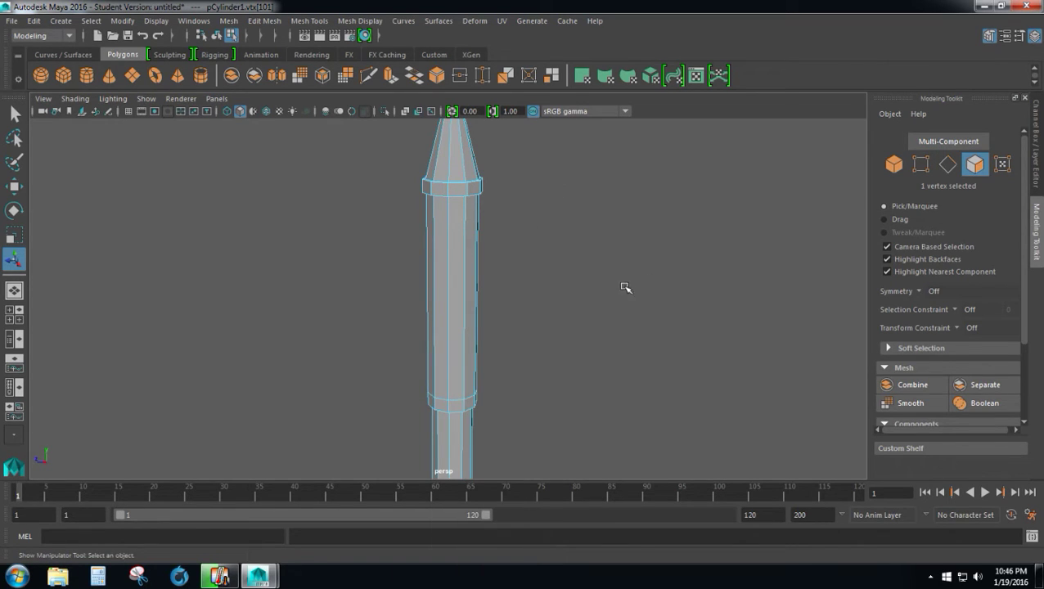
{"action": "left_click_drag", "start_coordinate": [340, 226], "coordinate": [591, 287]}
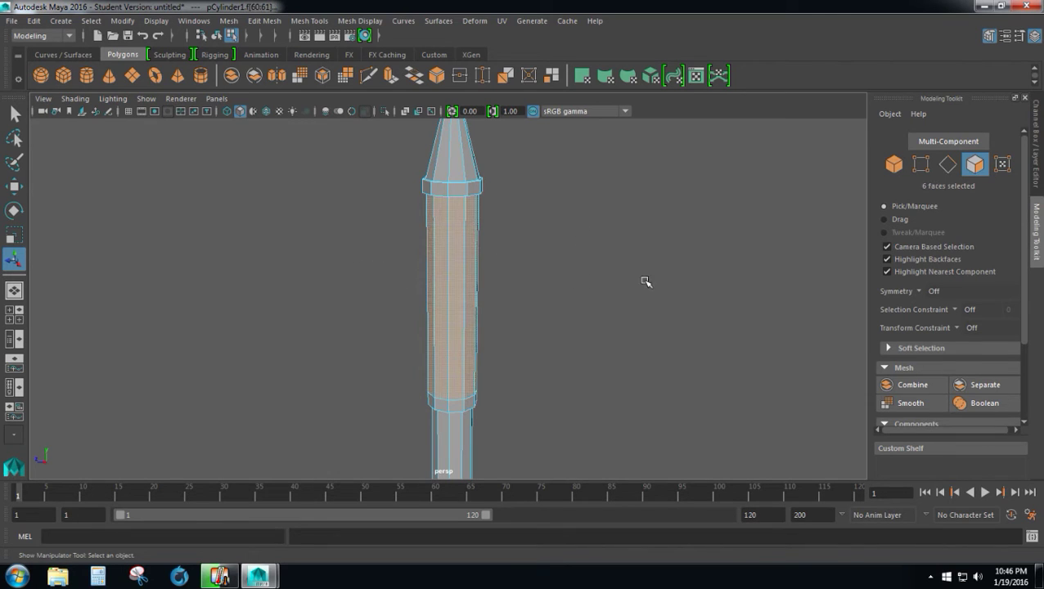
{"action": "left_click_drag", "start_coordinate": [725, 302], "coordinate": [438, 262], "text": "alt"}
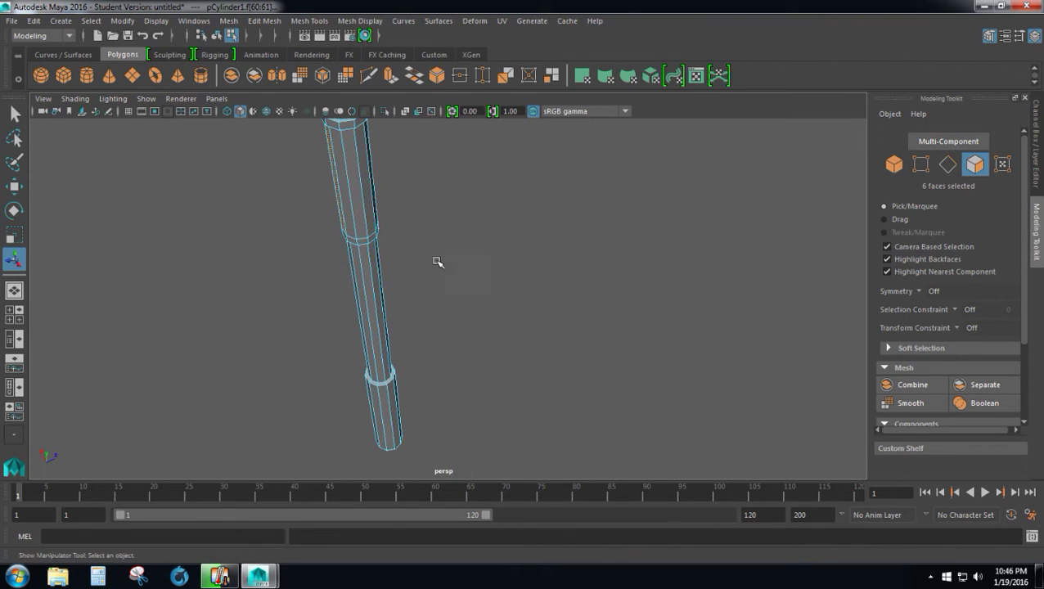
{"action": "left_click_drag", "start_coordinate": [238, 154], "coordinate": [446, 170]}
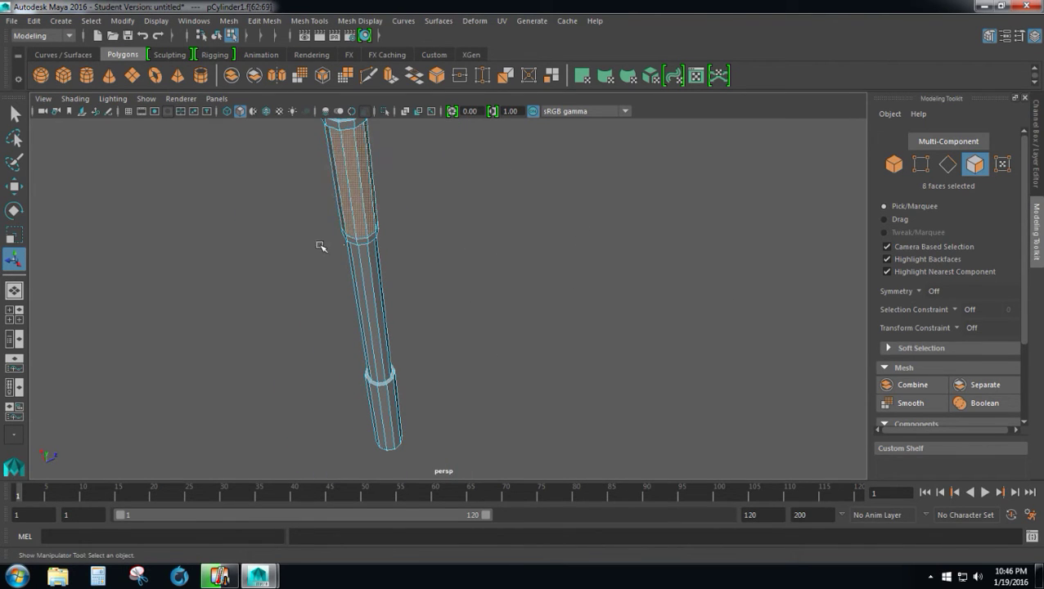
{"action": "left_click_drag", "start_coordinate": [319, 246], "coordinate": [429, 207], "text": "alt"}
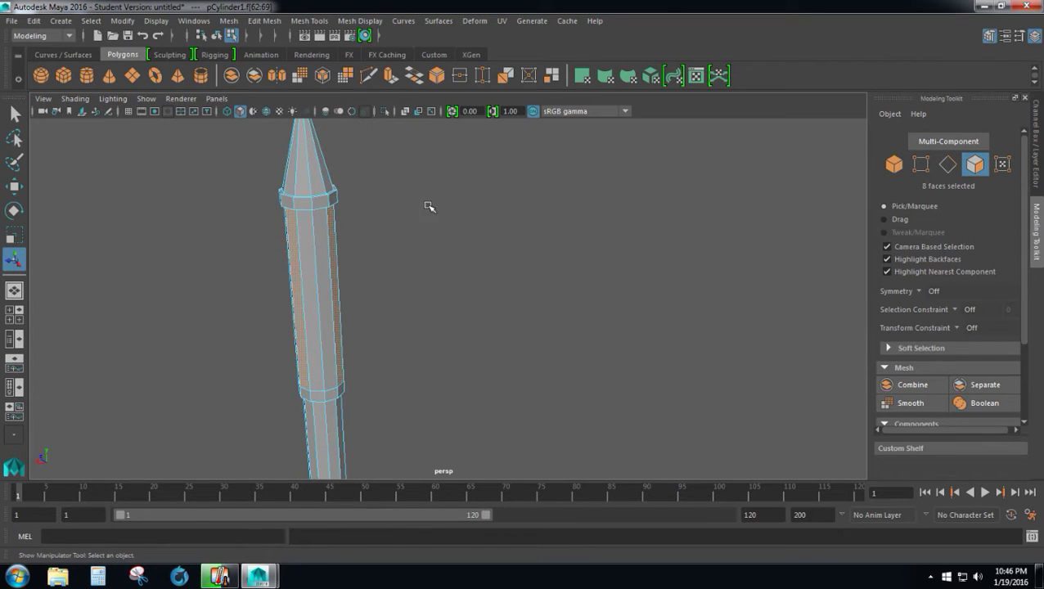
{"action": "left_click", "coordinate": [314, 256], "text": "shift"}
{"action": "left_click_drag", "start_coordinate": [184, 261], "coordinate": [517, 260], "text": "alt"}
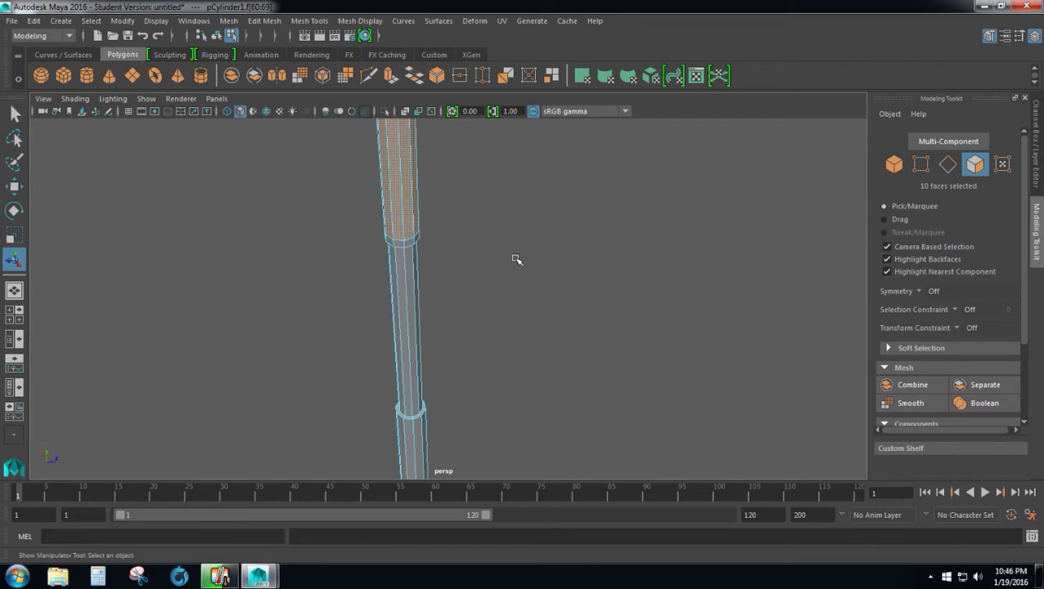
{"action": "left_click_drag", "start_coordinate": [459, 159], "coordinate": [160, 149], "text": "alt"}
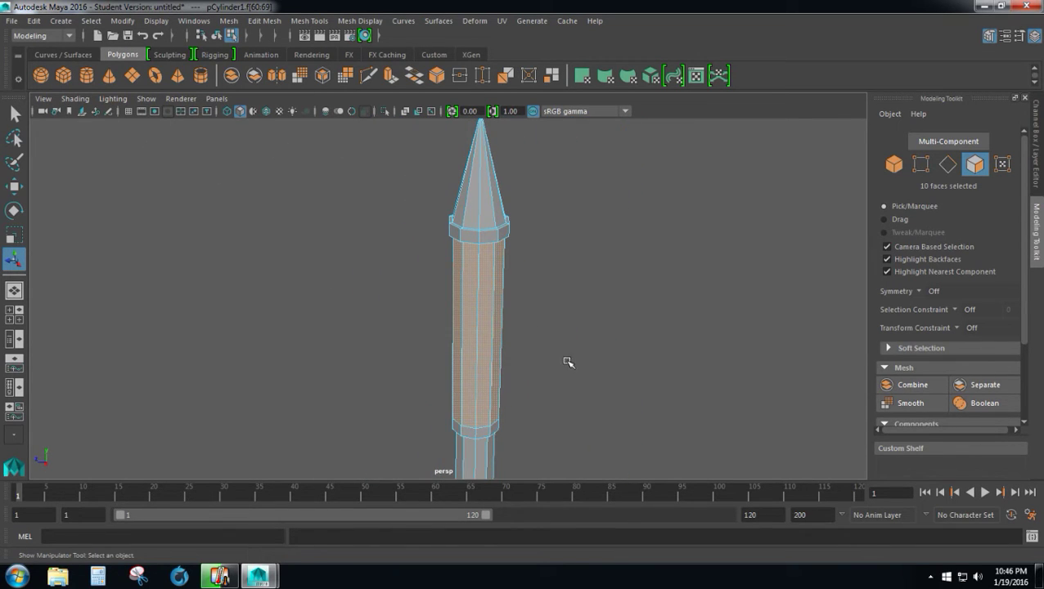
- Remove the two opposite front and back faces from the selected ring around the wide handle section, keeping the eight side faces selected
{"action": "key", "text": "r"}
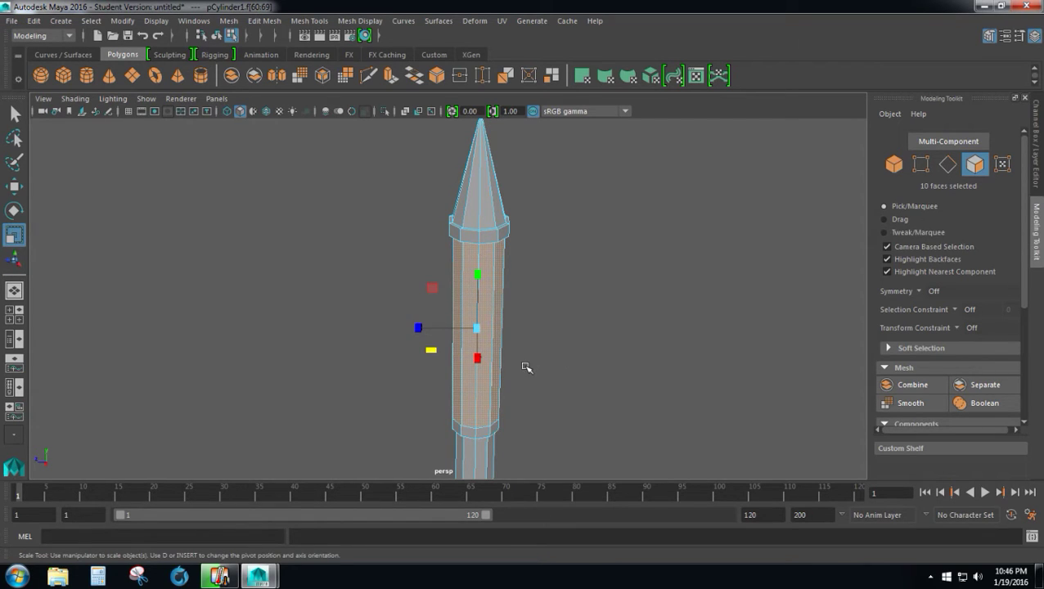
{"action": "scroll", "coordinate": [527, 368], "scroll_direction": "up", "scroll_amount": 2}
{"action": "mouse_move", "coordinate": [336, 355]}
{"action": "left_mouse_down", "text": "alt"}
{"action": "mouse_move", "coordinate": [385, 354]}
{"action": "mouse_move", "coordinate": [327, 342]}
{"action": "mouse_move", "coordinate": [352, 347]}
{"action": "left_mouse_up", "text": "alt"}
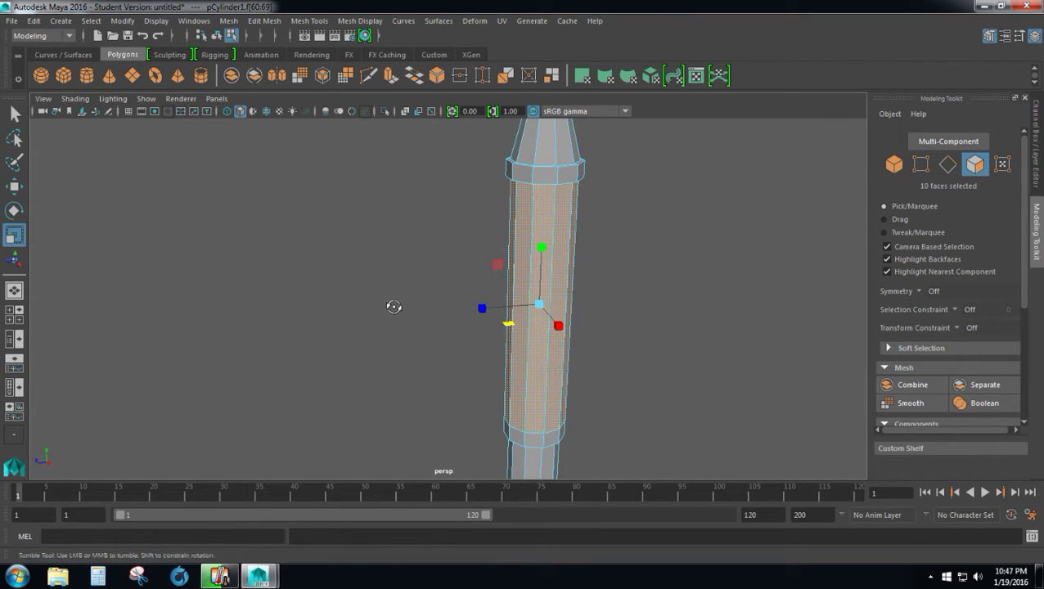
{"action": "left_click_drag", "start_coordinate": [394, 305], "coordinate": [575, 279], "text": "alt"}
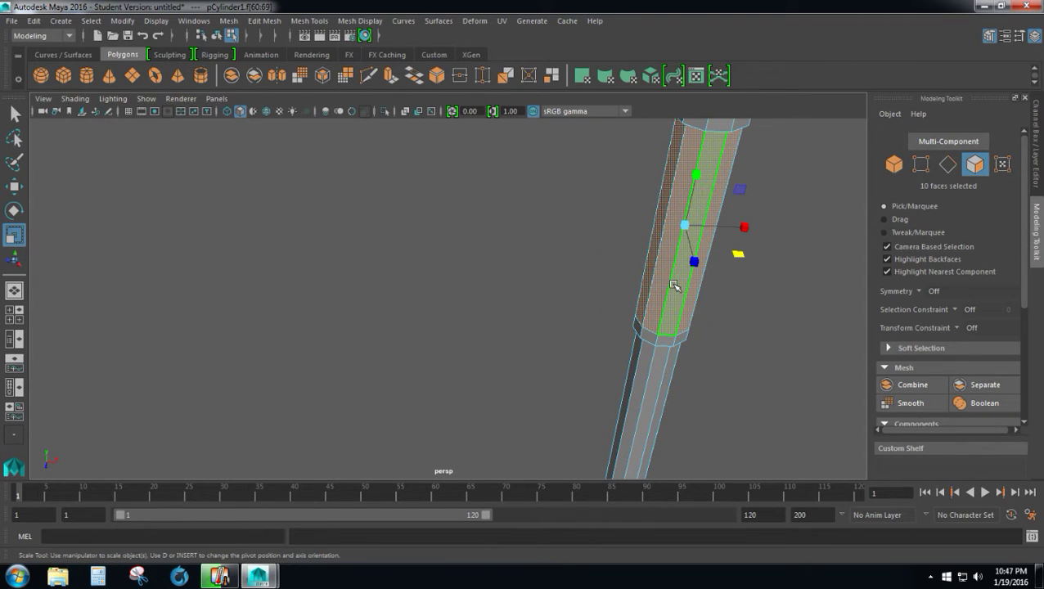
{"action": "left_click_drag", "start_coordinate": [741, 295], "coordinate": [580, 338], "text": "alt"}
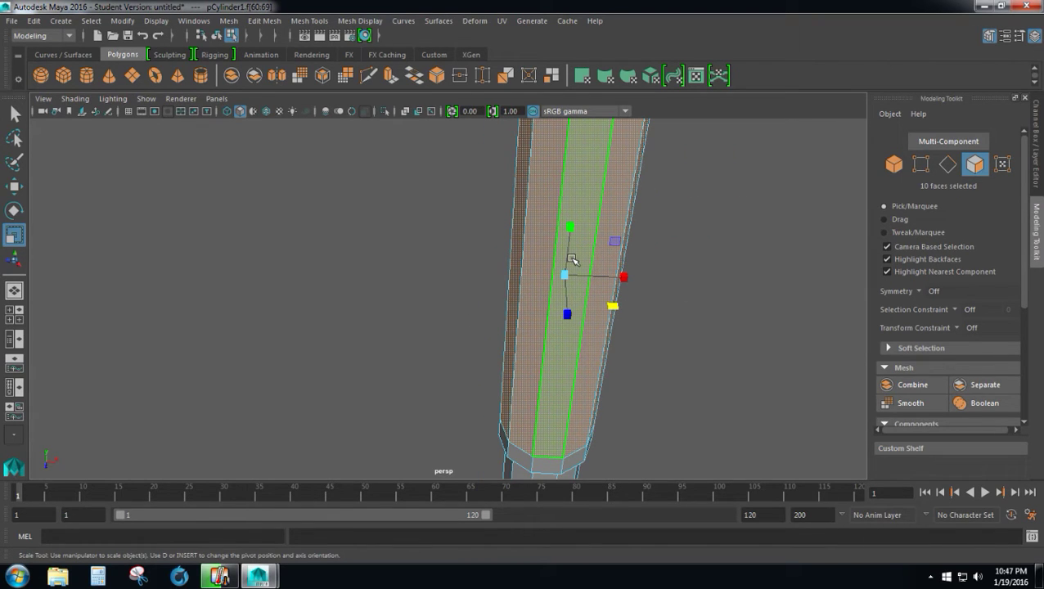
{"action": "left_click", "coordinate": [572, 258], "text": "ctrl"}
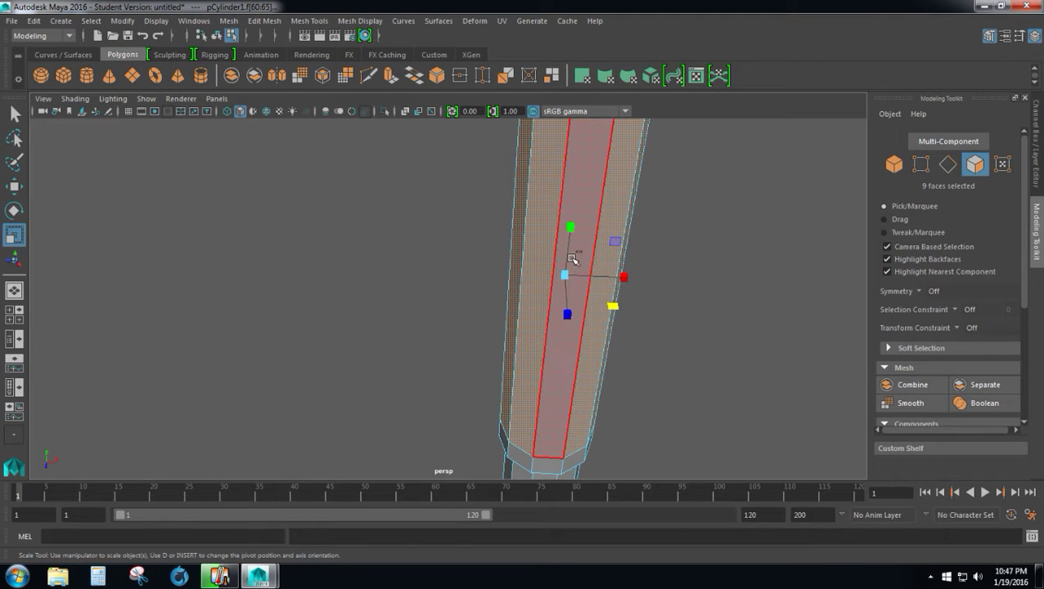
{"action": "left_click_drag", "start_coordinate": [484, 231], "coordinate": [522, 234], "text": "alt"}
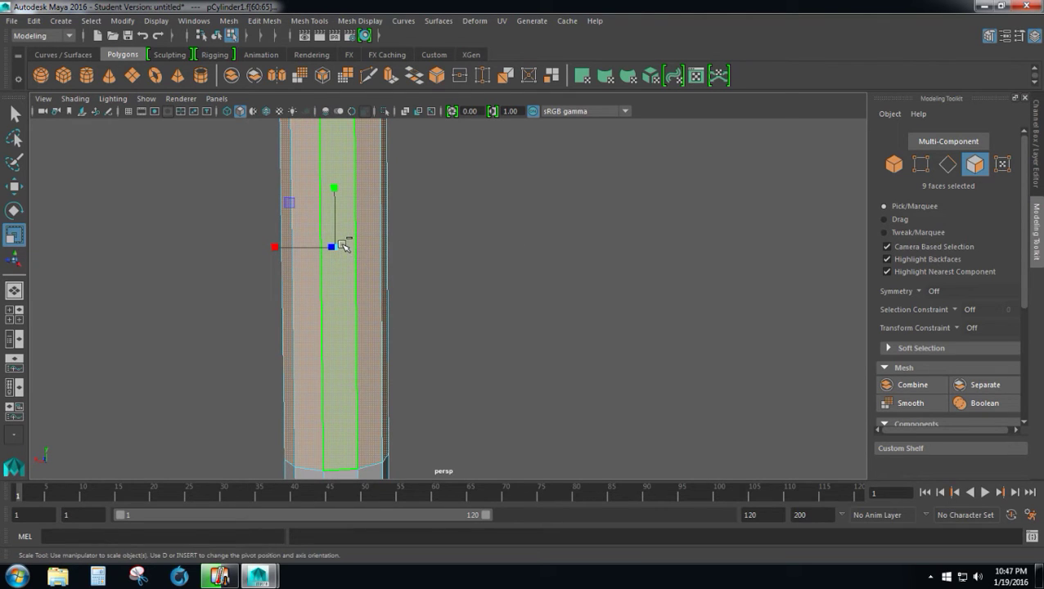
{"action": "left_click", "coordinate": [343, 245], "text": "ctrl"}
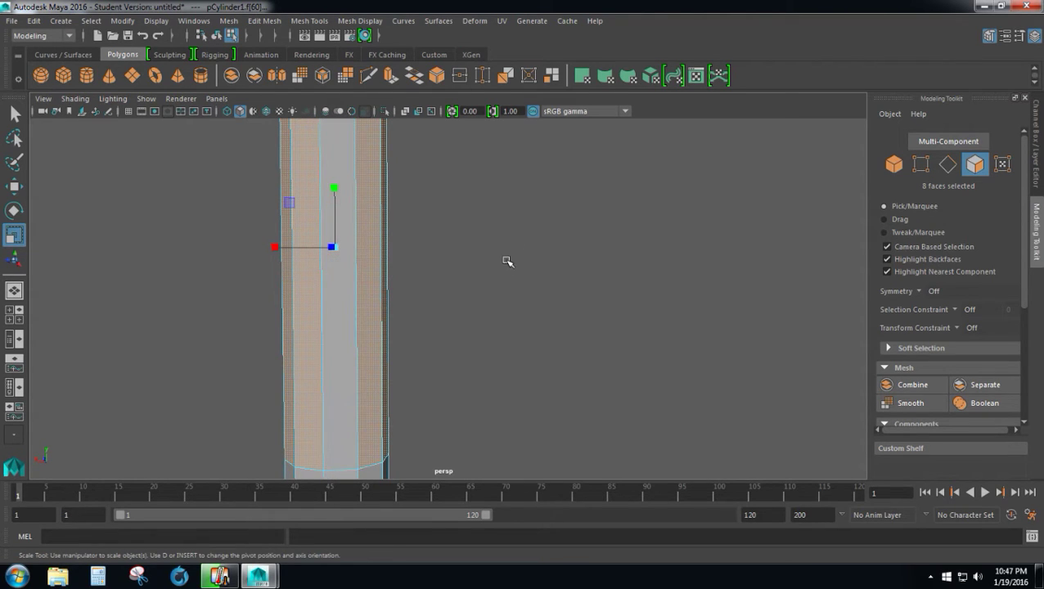
{"action": "left_click_drag", "start_coordinate": [506, 261], "coordinate": [462, 248], "text": "alt"}
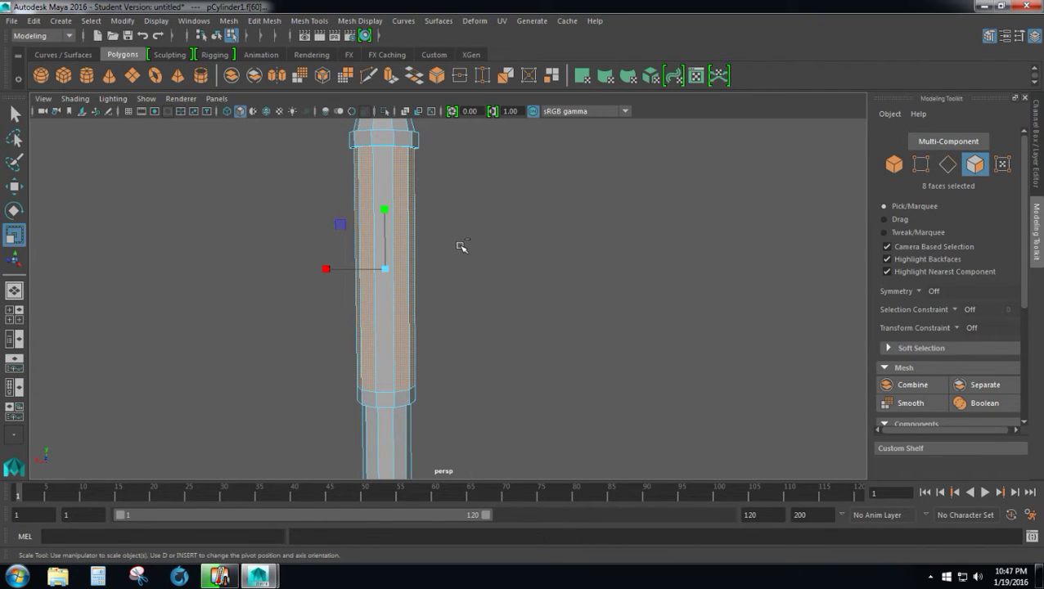
- Extrude the eight selected handle faces and scale them far outward along X to form wide blade blocks on both sides
{"action": "key", "text": "ctrl+e"}
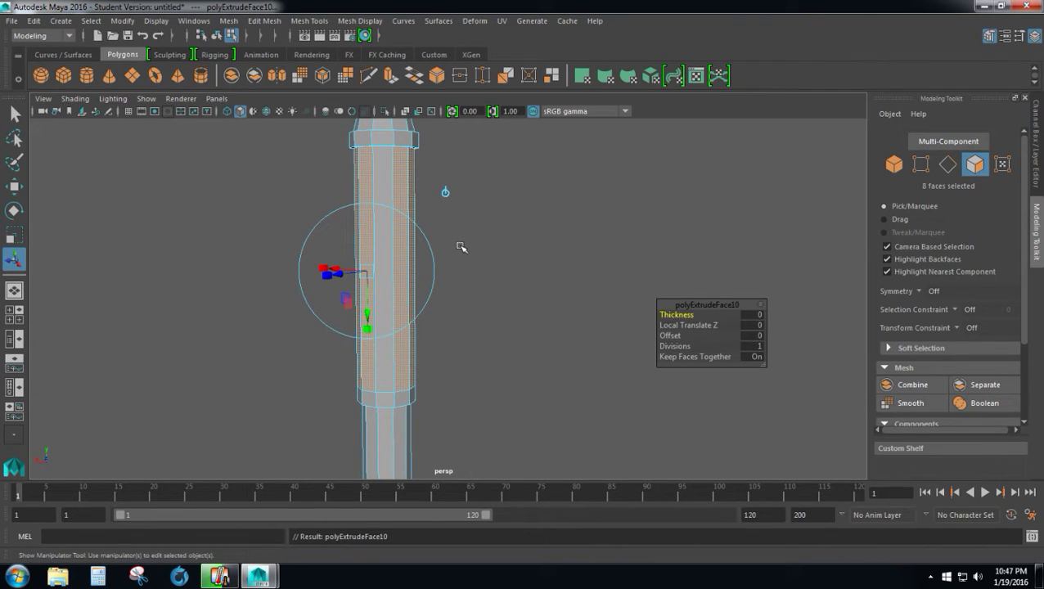
{"action": "key", "text": "r"}
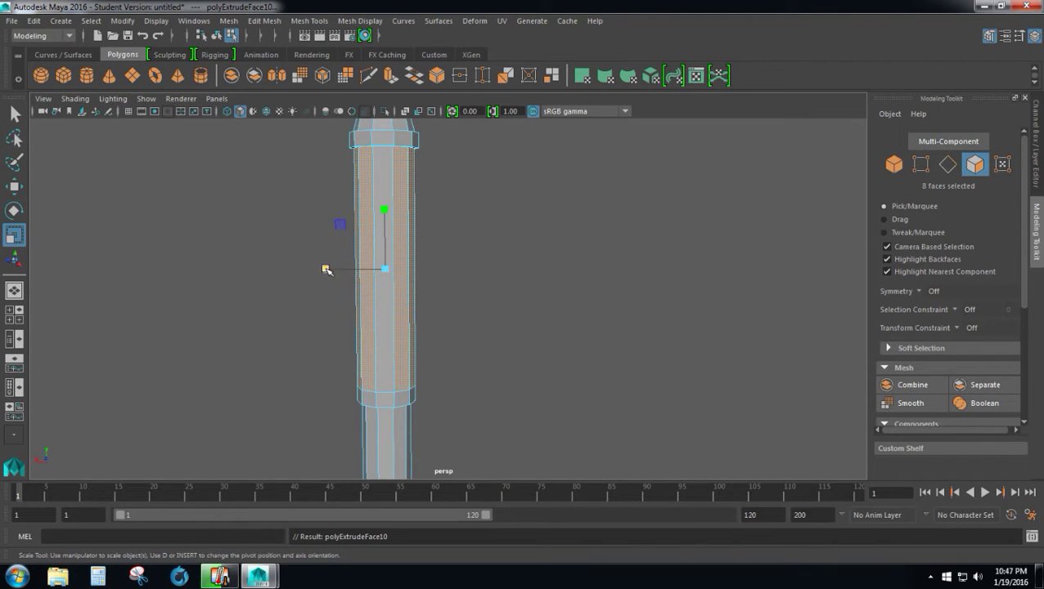
{"action": "left_click_drag", "start_coordinate": [326, 270], "coordinate": [2, 289]}
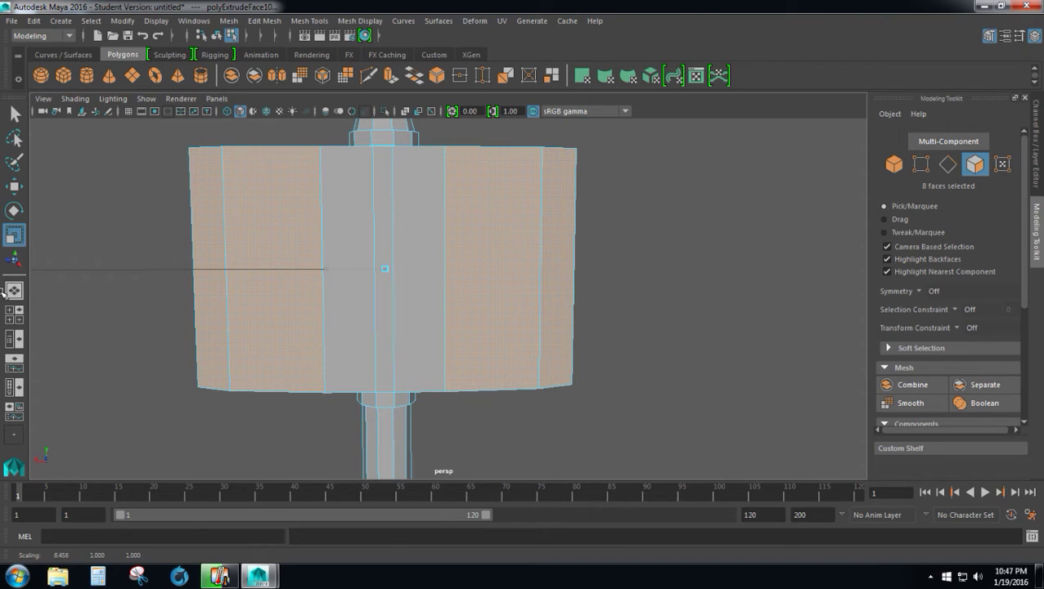
{"action": "left_click_drag", "start_coordinate": [326, 270], "coordinate": [294, 271]}
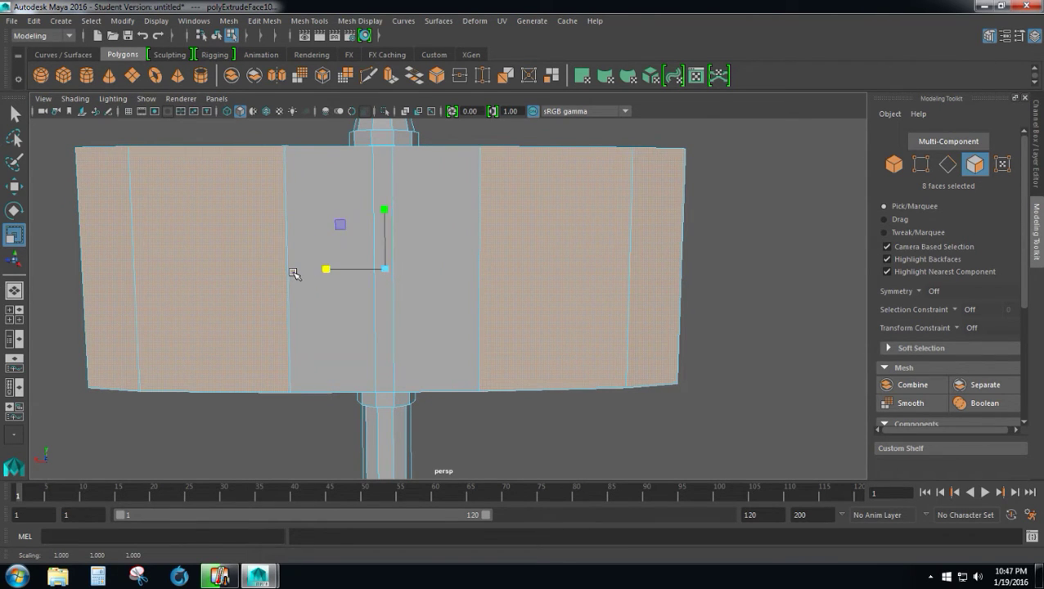
{"action": "mouse_move", "coordinate": [553, 311]}
{"action": "left_mouse_down", "text": "alt"}
{"action": "mouse_move", "coordinate": [573, 328]}
{"action": "mouse_move", "coordinate": [563, 386]}
{"action": "mouse_move", "coordinate": [573, 291]}
{"action": "mouse_move", "coordinate": [583, 306]}
{"action": "mouse_move", "coordinate": [571, 315]}
{"action": "left_mouse_up", "text": "alt"}
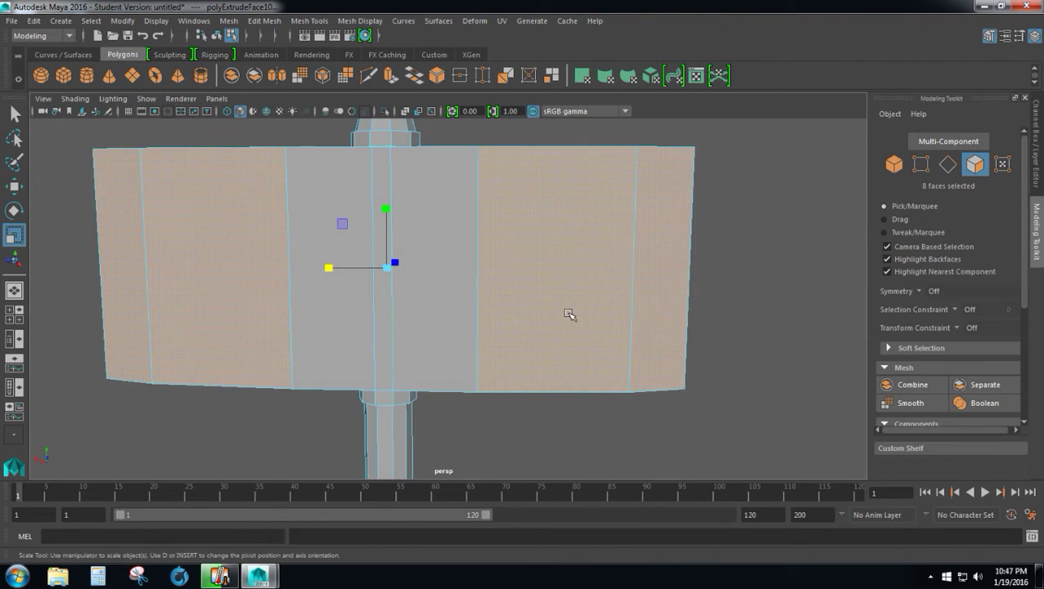
- In wireframe display with camera-based selection off, select the right blade block's ten outer vertices and flatten them to zero scale along X
{"action": "left_click", "coordinate": [227, 111]}
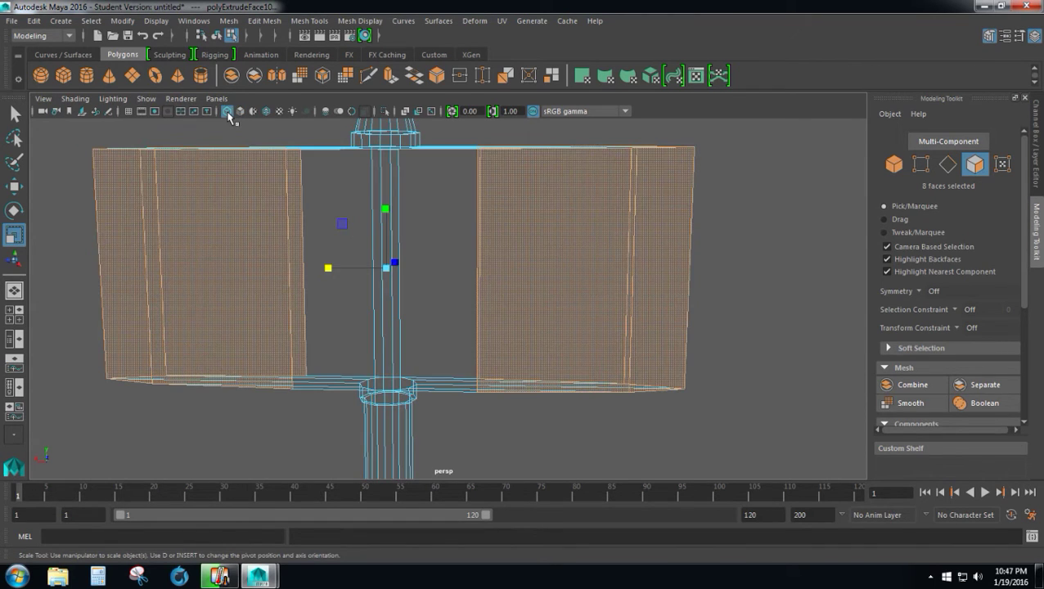
{"action": "right_click_drag", "start_coordinate": [464, 212], "coordinate": [419, 213]}
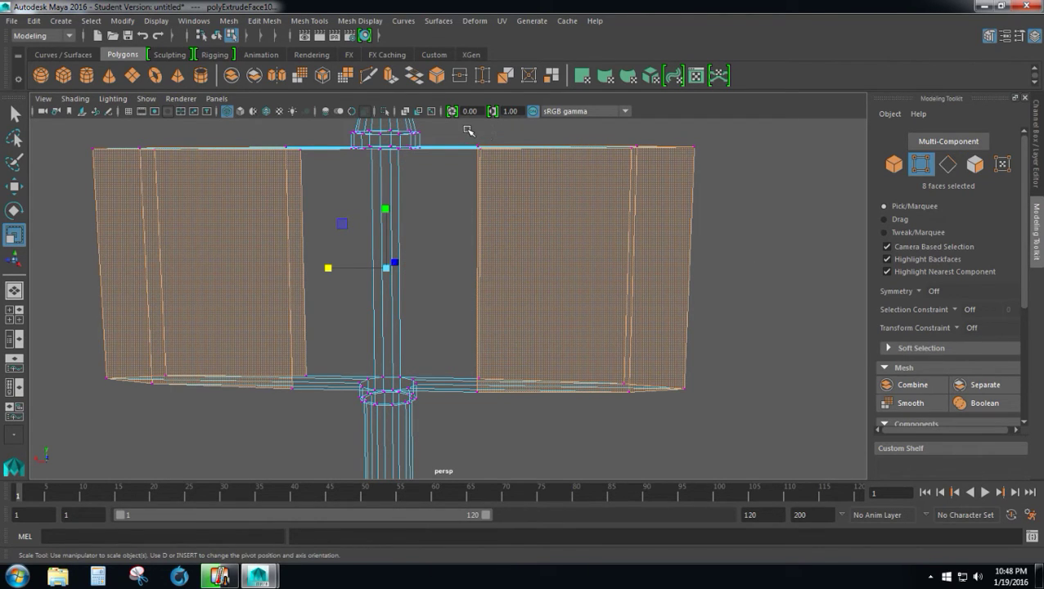
{"action": "left_click_drag", "start_coordinate": [479, 179], "coordinate": [738, 417]}
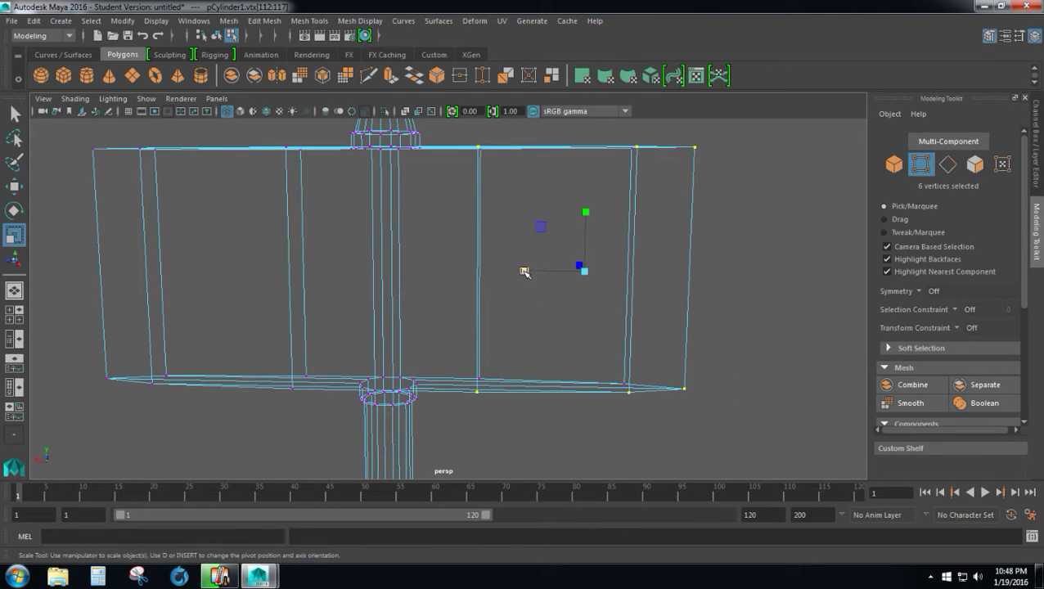
{"action": "mouse_move", "coordinate": [524, 272]}
{"action": "left_mouse_down"}
{"action": "mouse_move", "coordinate": [562, 273]}
{"action": "mouse_move", "coordinate": [539, 274]}
{"action": "left_mouse_up"}
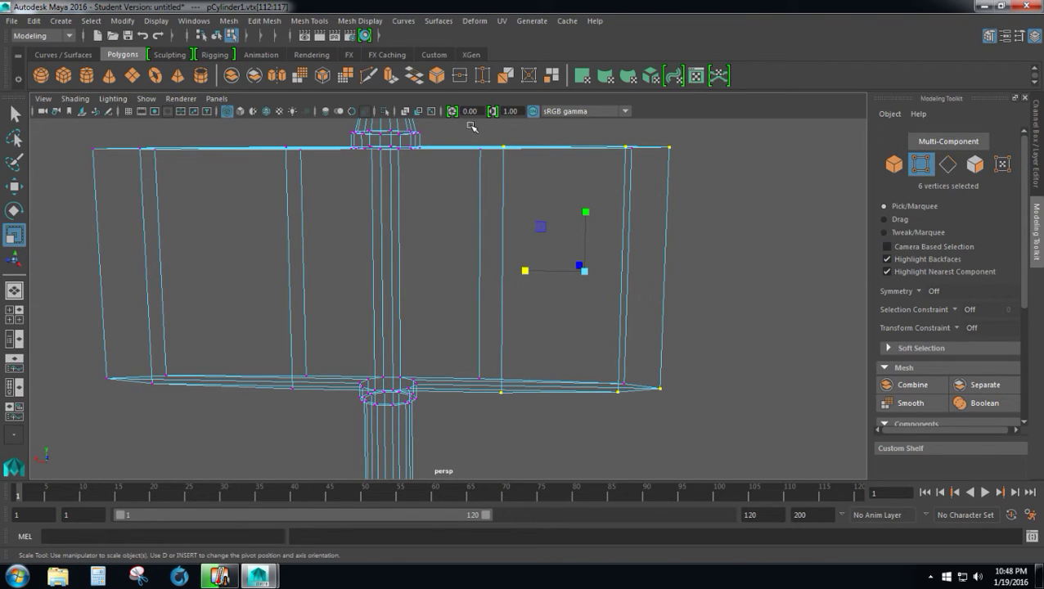
{"action": "left_click_drag", "start_coordinate": [486, 163], "coordinate": [747, 410]}
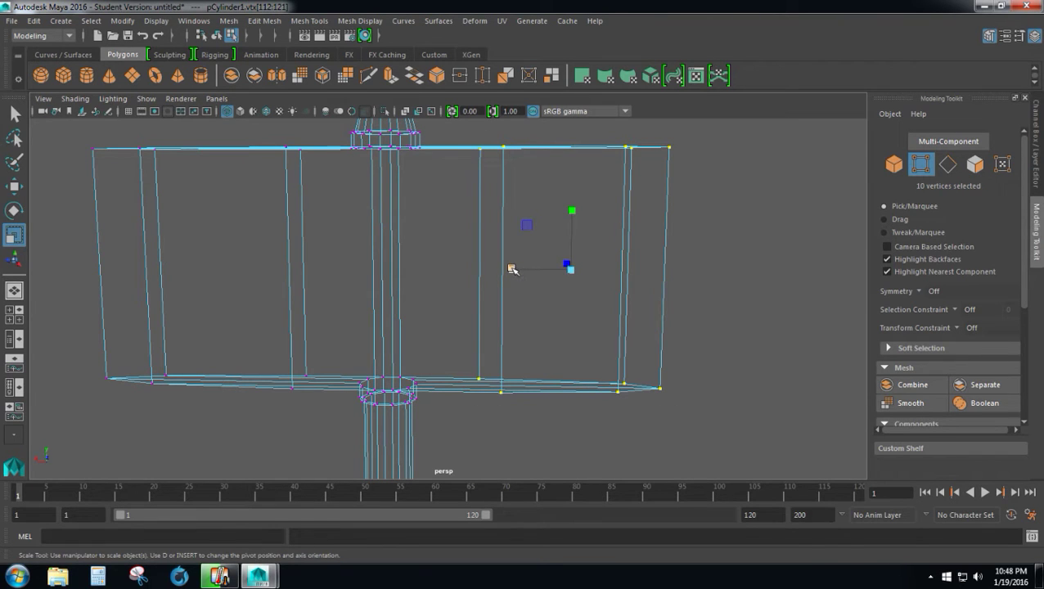
{"action": "left_click_drag", "start_coordinate": [512, 268], "coordinate": [620, 275]}
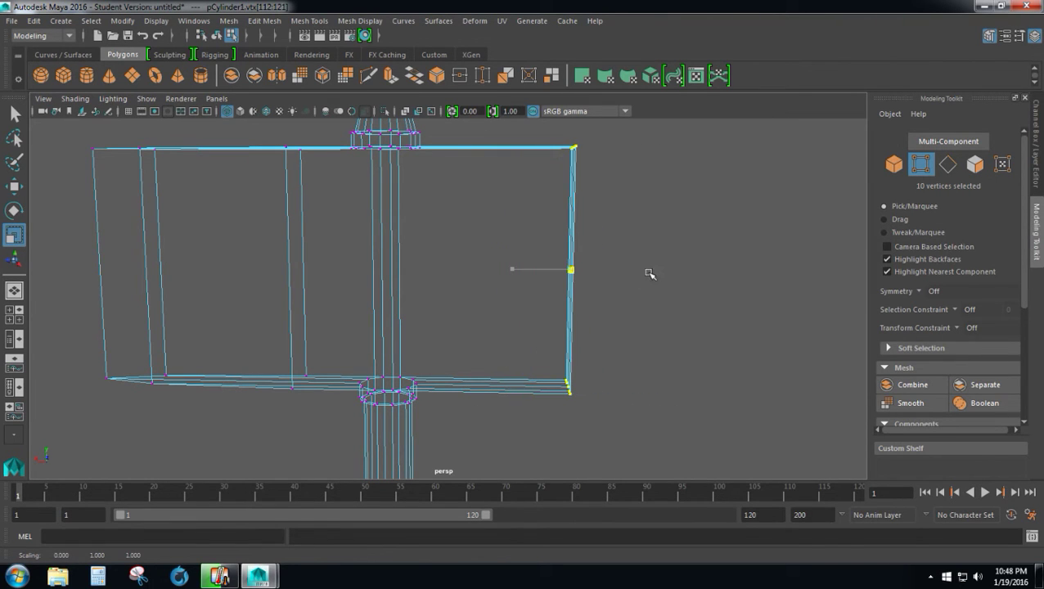
- Select the left blade block's ten outer vertices and flatten them along X into a straight end
{"action": "left_click_drag", "start_coordinate": [648, 225], "coordinate": [400, 273], "text": "alt"}
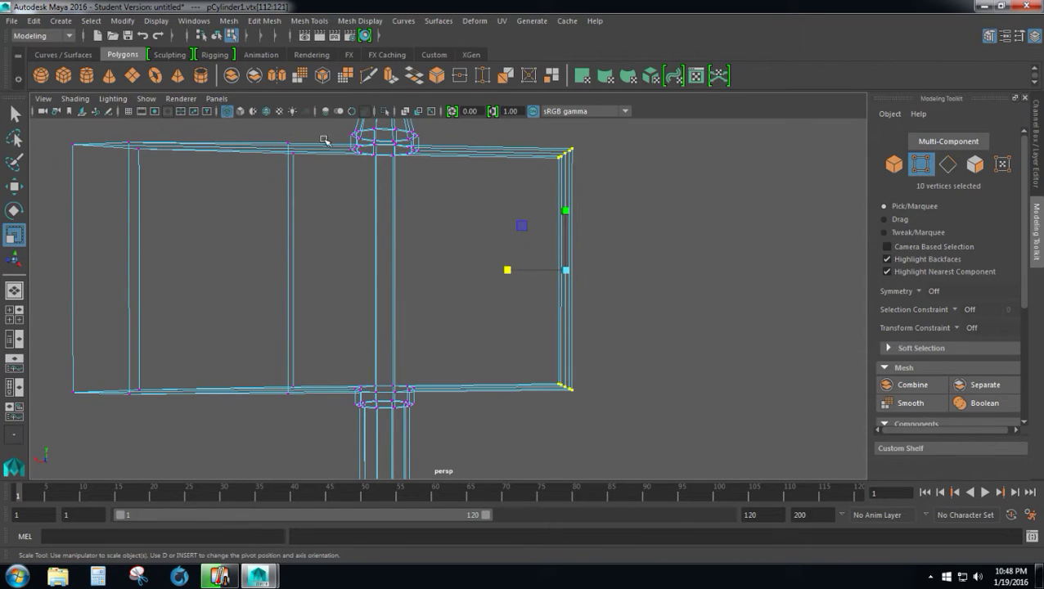
{"action": "left_click_drag", "start_coordinate": [323, 135], "coordinate": [35, 427]}
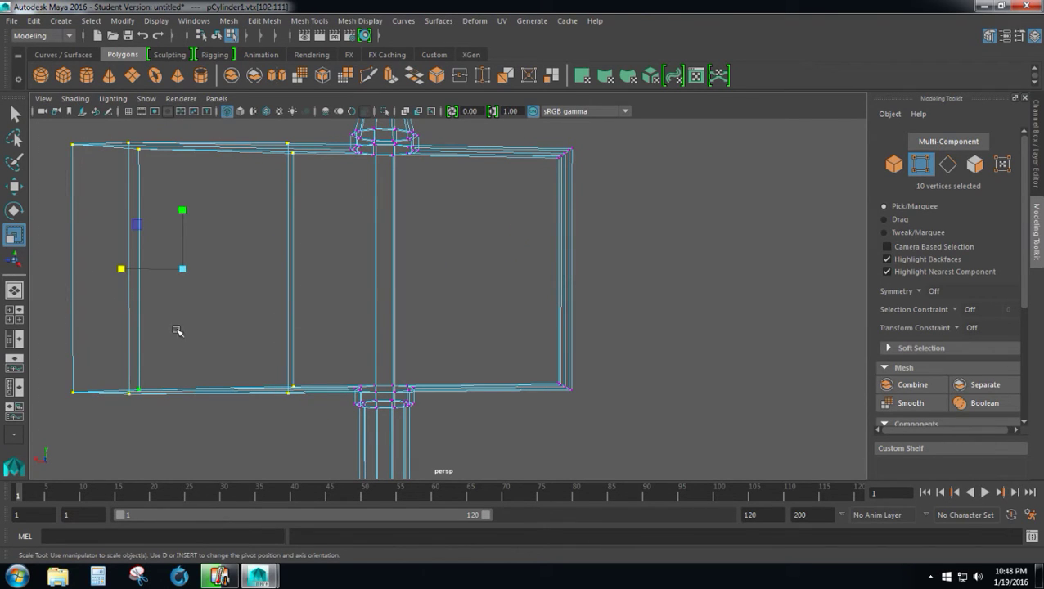
{"action": "left_click_drag", "start_coordinate": [120, 262], "coordinate": [281, 283]}
- Select the horizontal edges of the right blade block and insert two evenly spaced edge loops across them using Multiple edge loops
{"action": "mouse_move", "coordinate": [246, 188]}
{"action": "left_mouse_down", "text": "alt"}
{"action": "mouse_move", "coordinate": [301, 236]}
{"action": "mouse_move", "coordinate": [362, 232]}
{"action": "mouse_move", "coordinate": [275, 214]}
{"action": "mouse_move", "coordinate": [253, 189]}
{"action": "mouse_move", "coordinate": [198, 304]}
{"action": "mouse_move", "coordinate": [209, 289]}
{"action": "mouse_move", "coordinate": [187, 272]}
{"action": "mouse_move", "coordinate": [269, 267]}
{"action": "mouse_move", "coordinate": [264, 282]}
{"action": "mouse_move", "coordinate": [184, 217]}
{"action": "mouse_move", "coordinate": [237, 267]}
{"action": "mouse_move", "coordinate": [278, 274]}
{"action": "mouse_move", "coordinate": [225, 285]}
{"action": "mouse_move", "coordinate": [235, 287]}
{"action": "mouse_move", "coordinate": [273, 196]}
{"action": "mouse_move", "coordinate": [233, 190]}
{"action": "left_mouse_up", "text": "alt"}
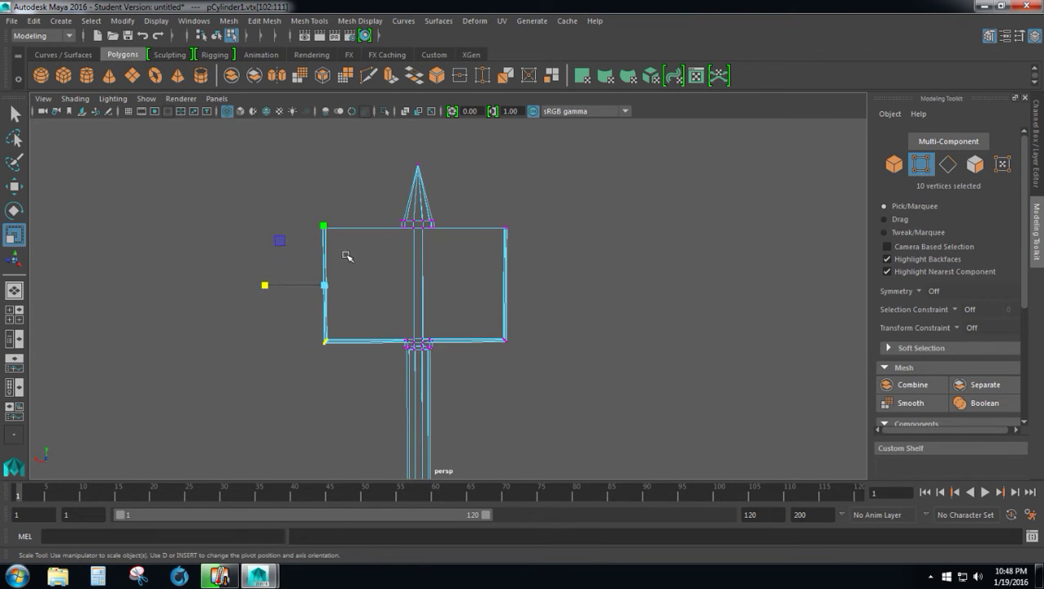
{"action": "scroll", "coordinate": [347, 256], "scroll_direction": "up", "scroll_amount": 2}
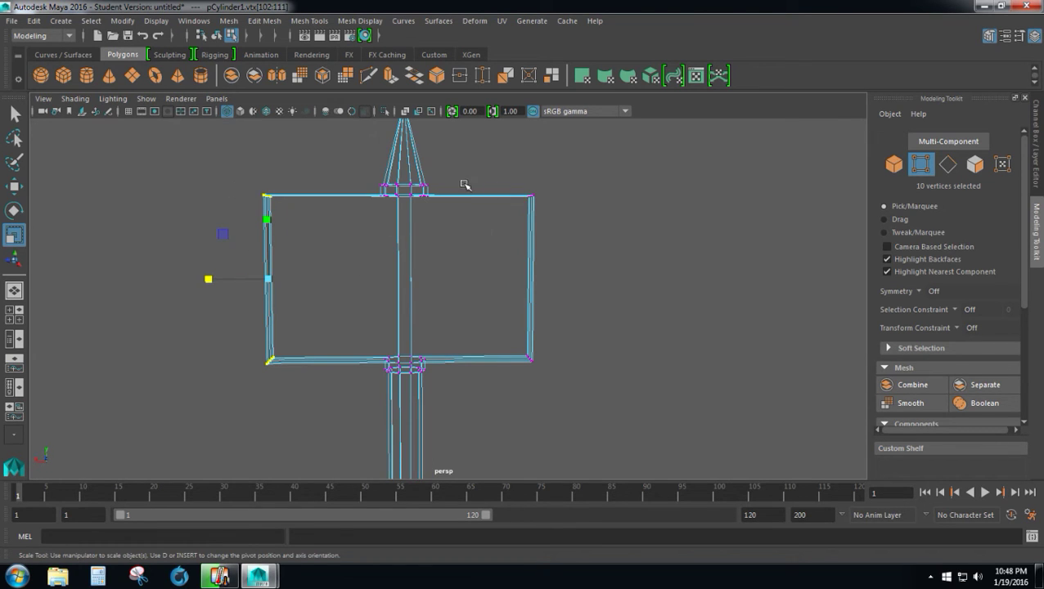
{"action": "right_click_drag", "start_coordinate": [404, 212], "coordinate": [405, 176]}
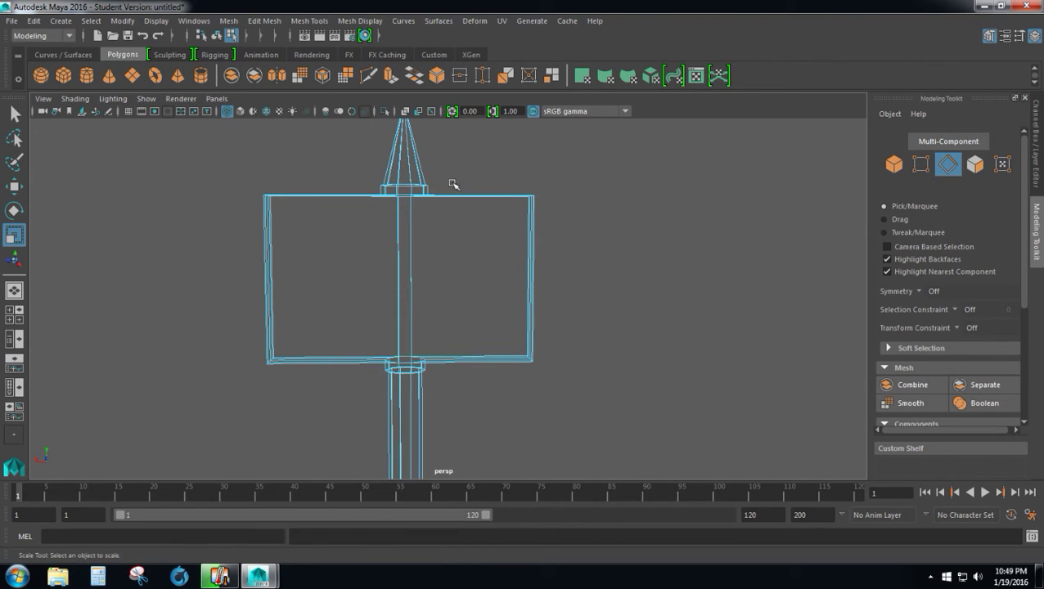
{"action": "left_click_drag", "start_coordinate": [489, 282], "coordinate": [493, 404]}
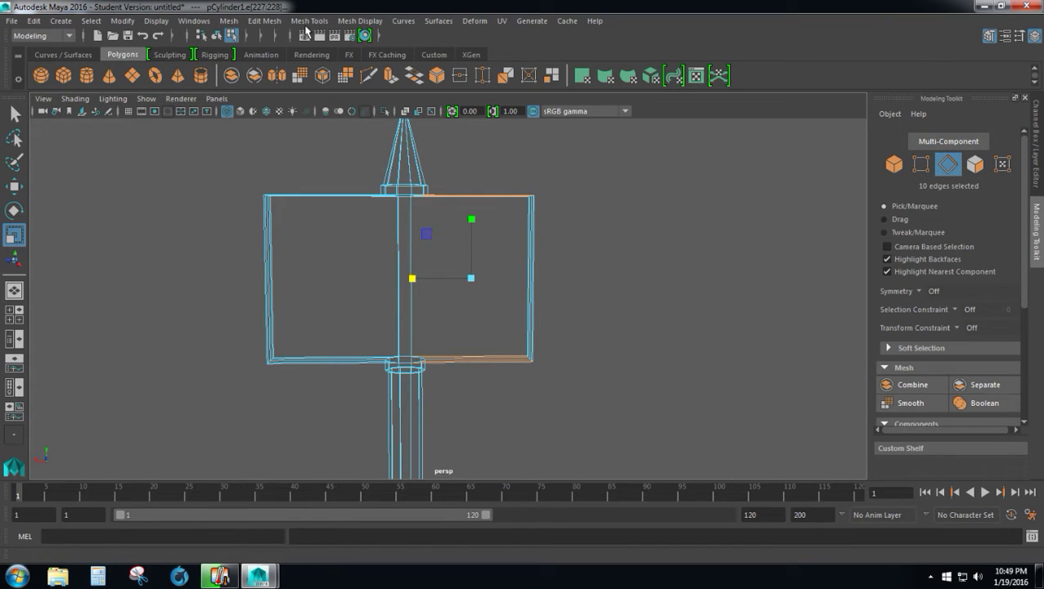
{"action": "left_click", "coordinate": [325, 22]}
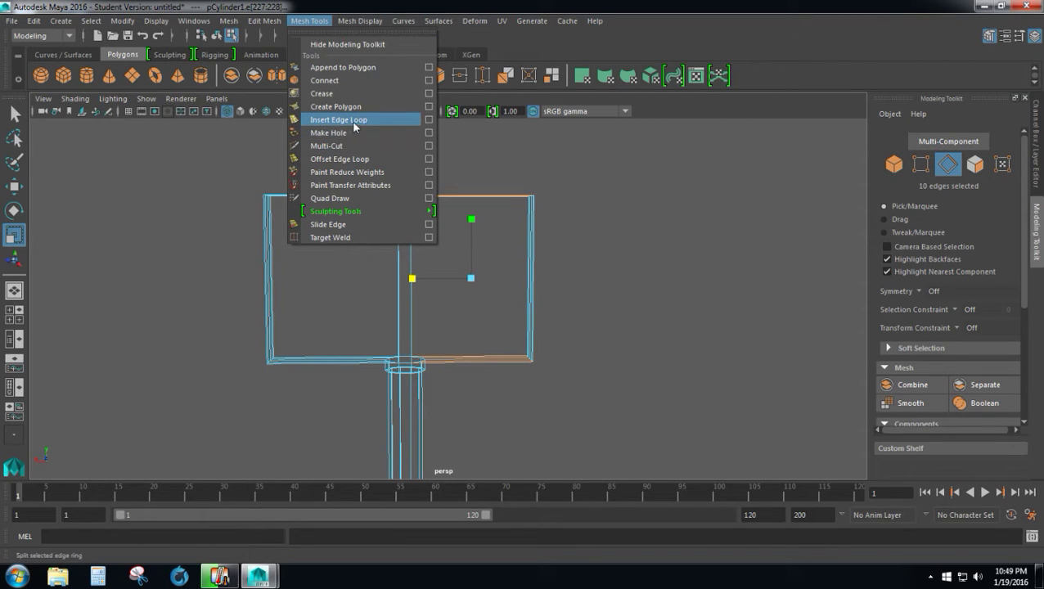
{"action": "left_click", "coordinate": [429, 120]}
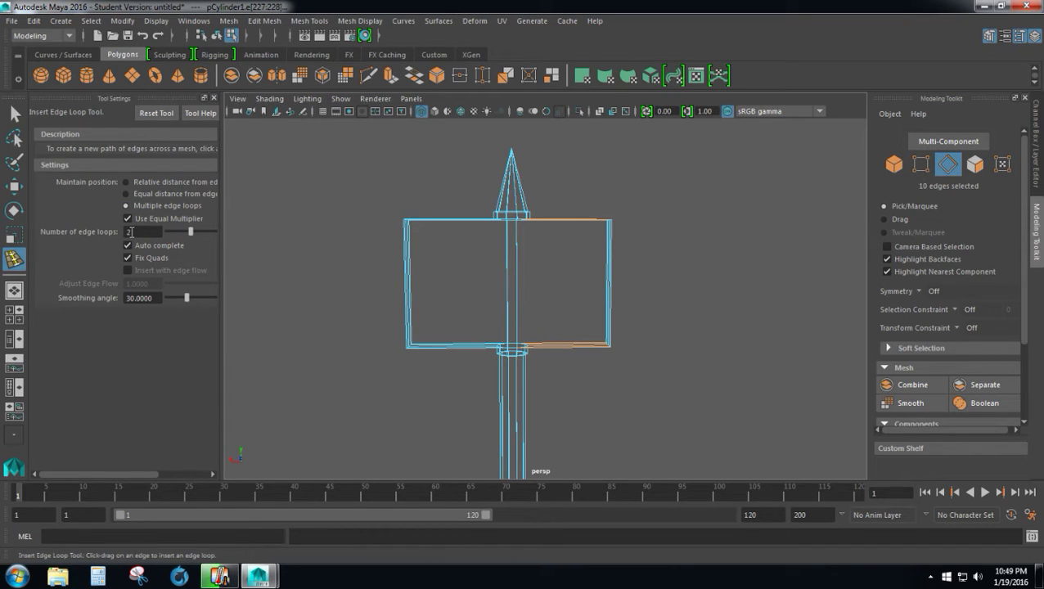
{"action": "left_click", "coordinate": [578, 225]}
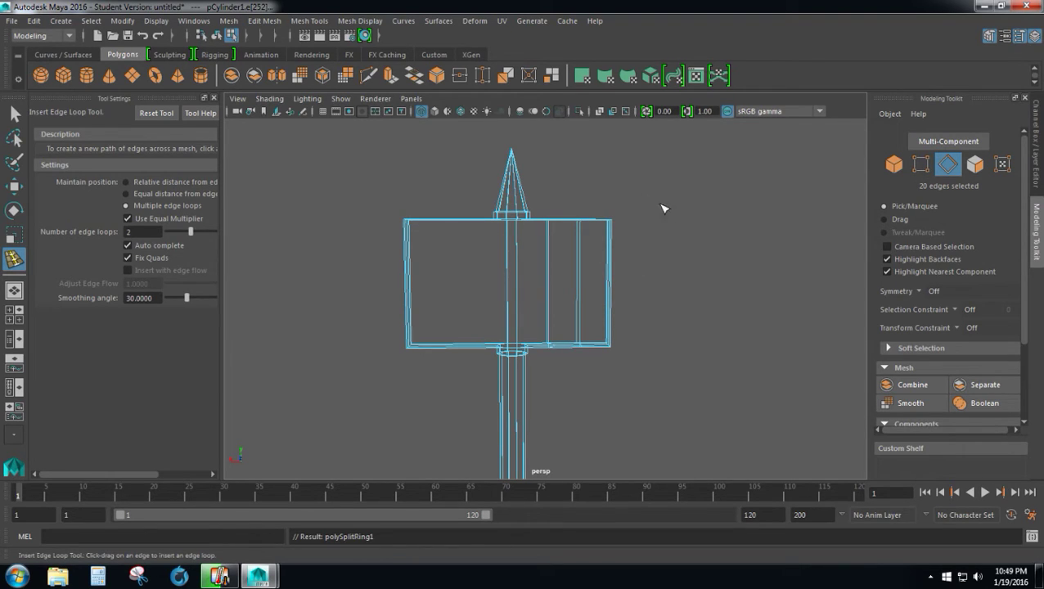
- Insert two evenly spaced edge loops across the left blade block's horizontal edges and close the tool settings
{"action": "left_click_drag", "start_coordinate": [663, 209], "coordinate": [679, 229], "text": "alt"}
{"action": "left_click_drag", "start_coordinate": [428, 191], "coordinate": [458, 382]}
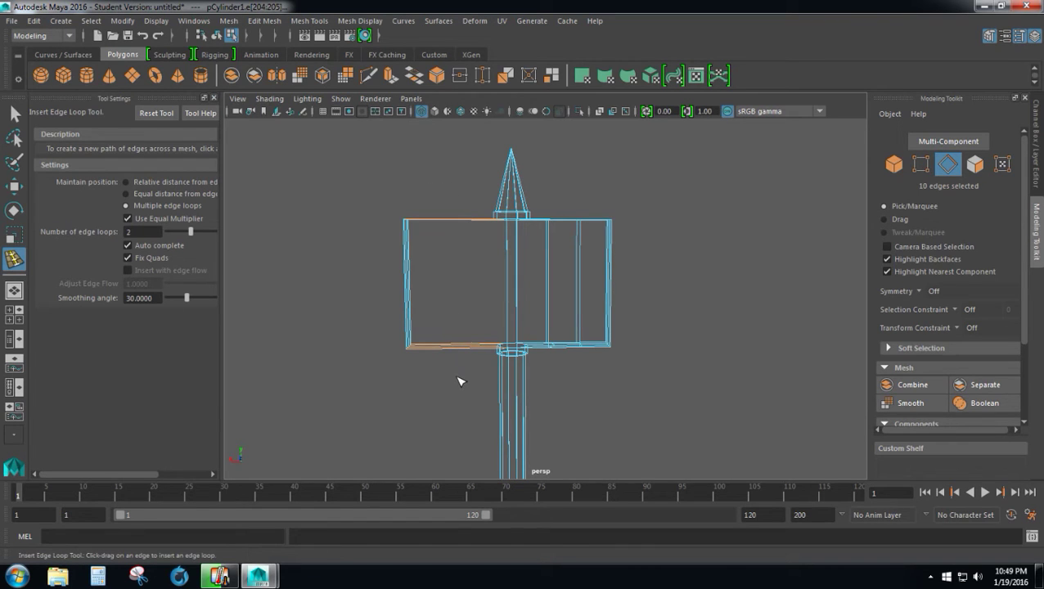
{"action": "left_click", "coordinate": [451, 221]}
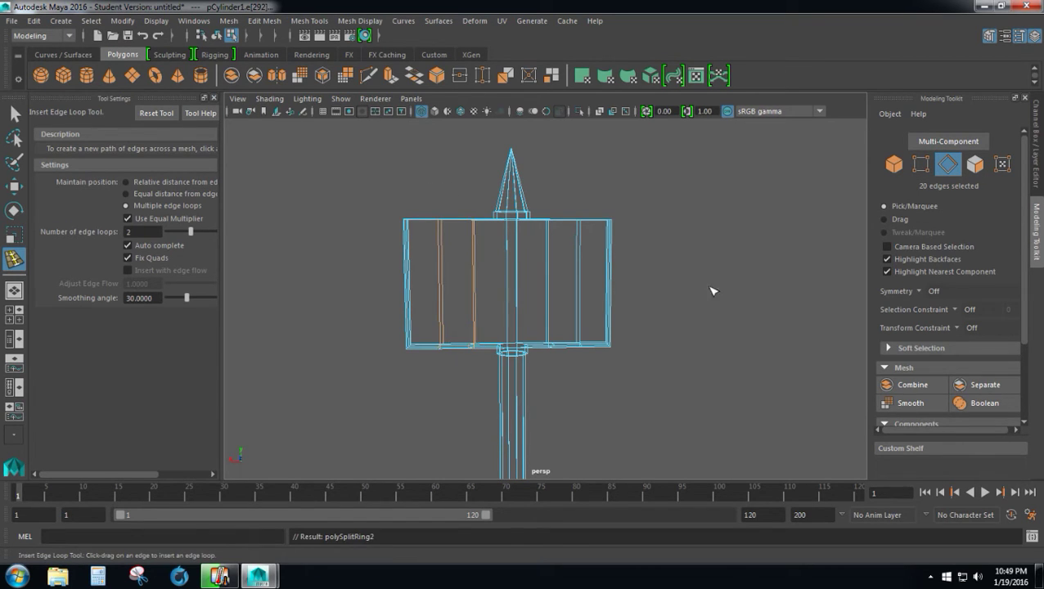
{"action": "left_click_drag", "start_coordinate": [712, 291], "coordinate": [687, 295], "text": "alt"}
{"action": "scroll", "coordinate": [677, 310], "scroll_direction": "up", "scroll_amount": 3}
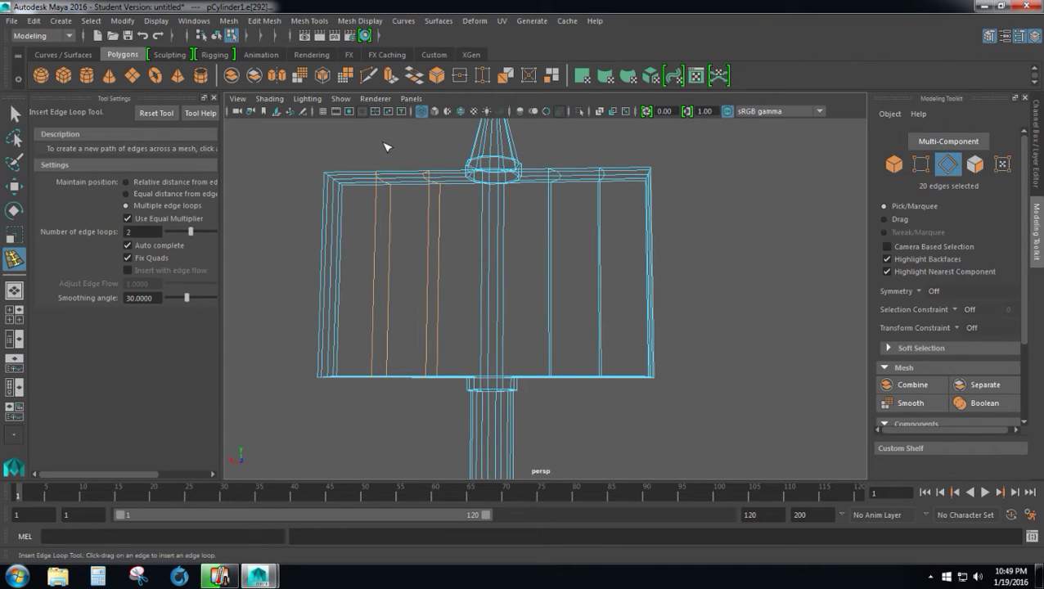
{"action": "left_click", "coordinate": [214, 98]}
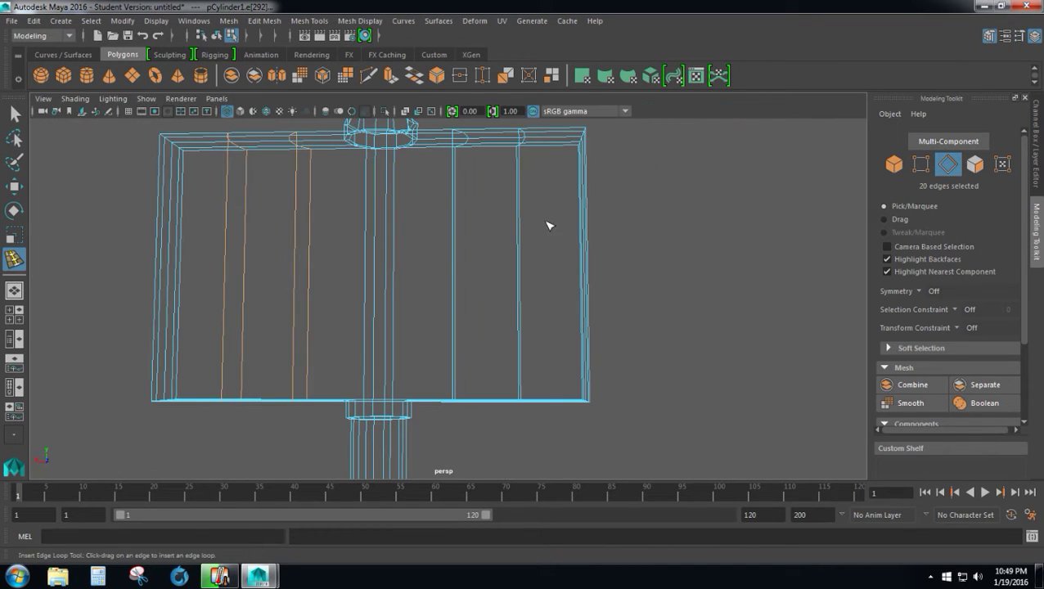
- Flatten the right blade's two inner edge loops to zero scale along X, one ten-vertex loop at a time
{"action": "right_click_drag", "start_coordinate": [481, 260], "coordinate": [427, 217]}
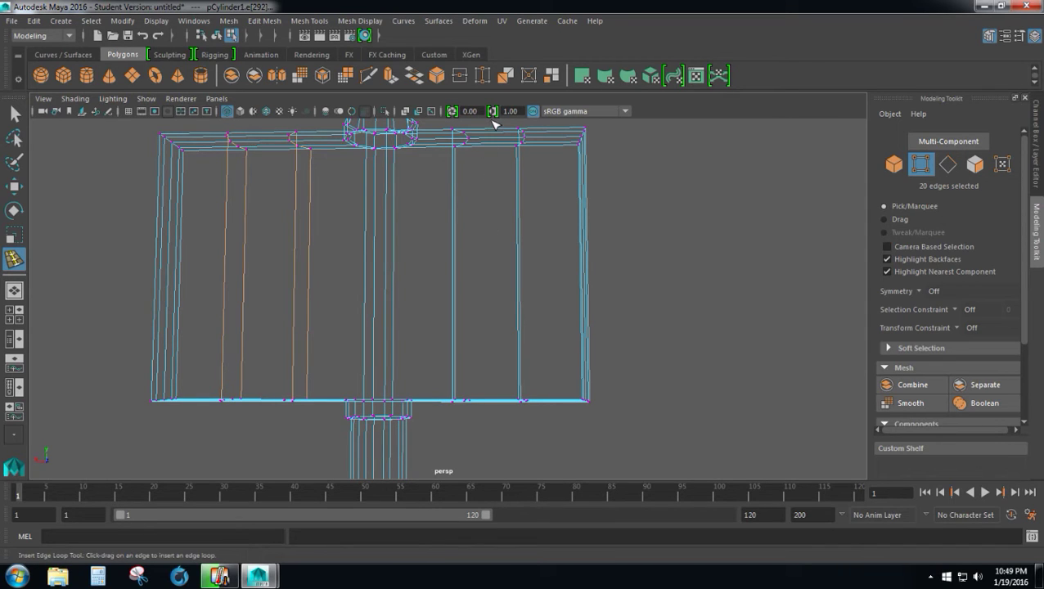
{"action": "left_click_drag", "start_coordinate": [492, 122], "coordinate": [544, 422]}
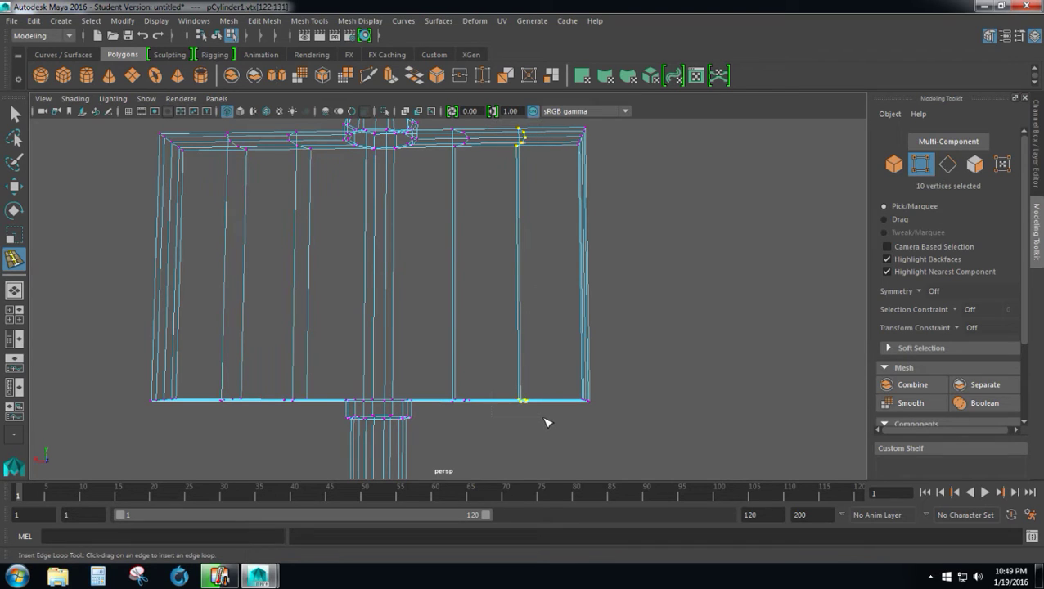
{"action": "key", "text": "r"}
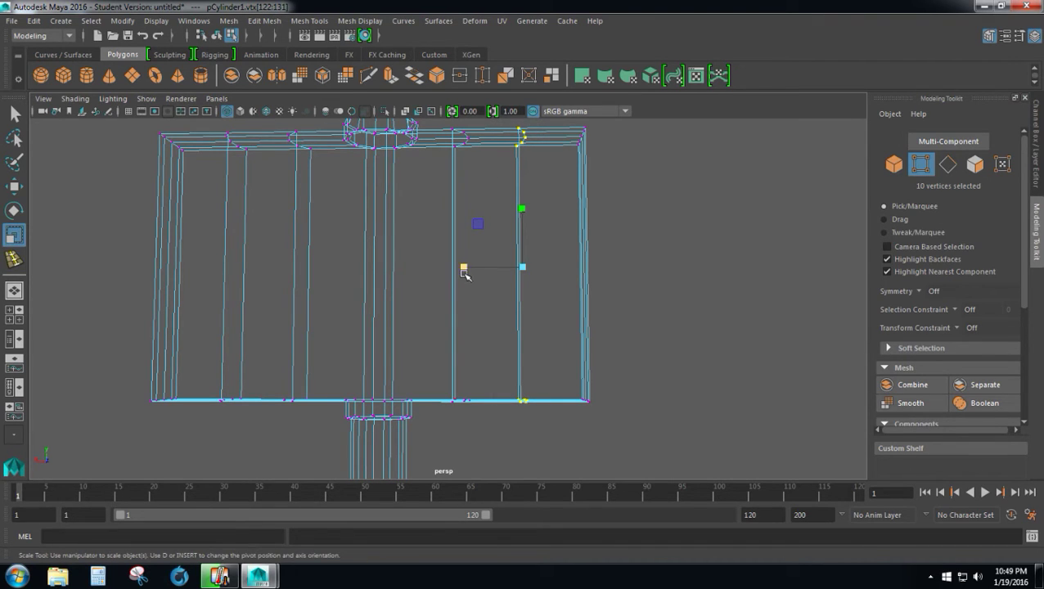
{"action": "left_click_drag", "start_coordinate": [464, 274], "coordinate": [570, 268]}
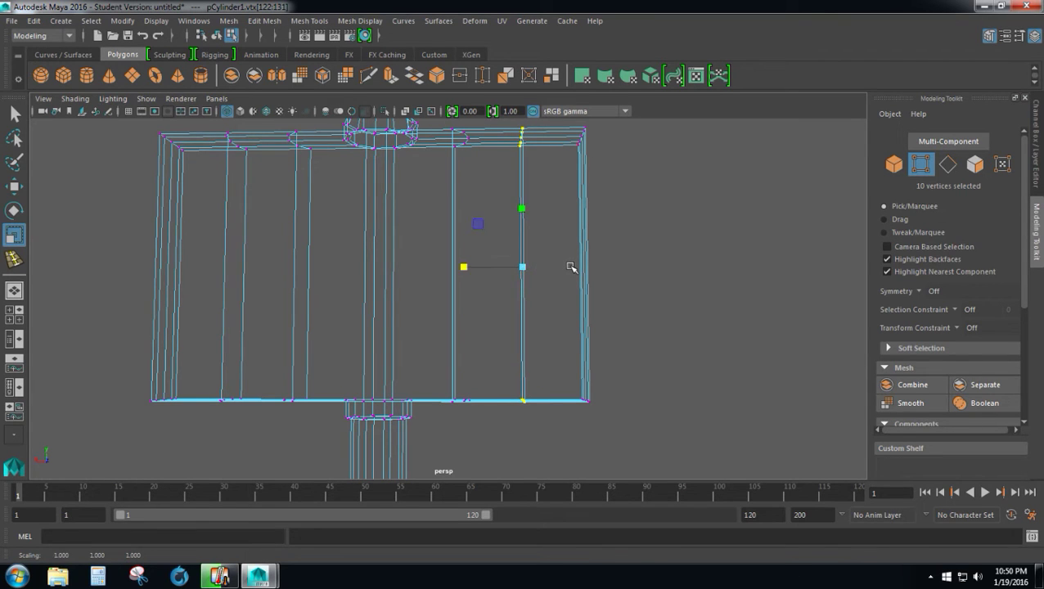
{"action": "mouse_move", "coordinate": [481, 242]}
{"action": "left_mouse_down", "text": "alt"}
{"action": "mouse_move", "coordinate": [494, 338]}
{"action": "mouse_move", "coordinate": [475, 345]}
{"action": "mouse_move", "coordinate": [445, 331]}
{"action": "mouse_move", "coordinate": [467, 263]}
{"action": "mouse_move", "coordinate": [485, 248]}
{"action": "mouse_move", "coordinate": [484, 261]}
{"action": "left_mouse_up", "text": "alt"}
{"action": "scroll", "coordinate": [487, 260], "scroll_direction": "down", "scroll_amount": 2}
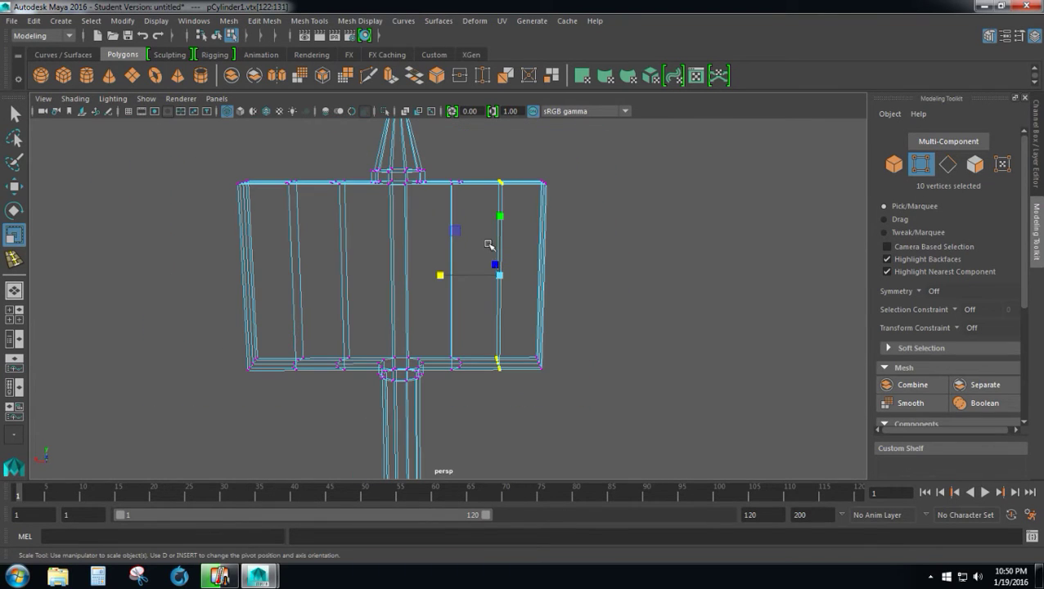
{"action": "left_click_drag", "start_coordinate": [438, 168], "coordinate": [478, 377]}
{"action": "left_click_drag", "start_coordinate": [397, 277], "coordinate": [525, 284]}
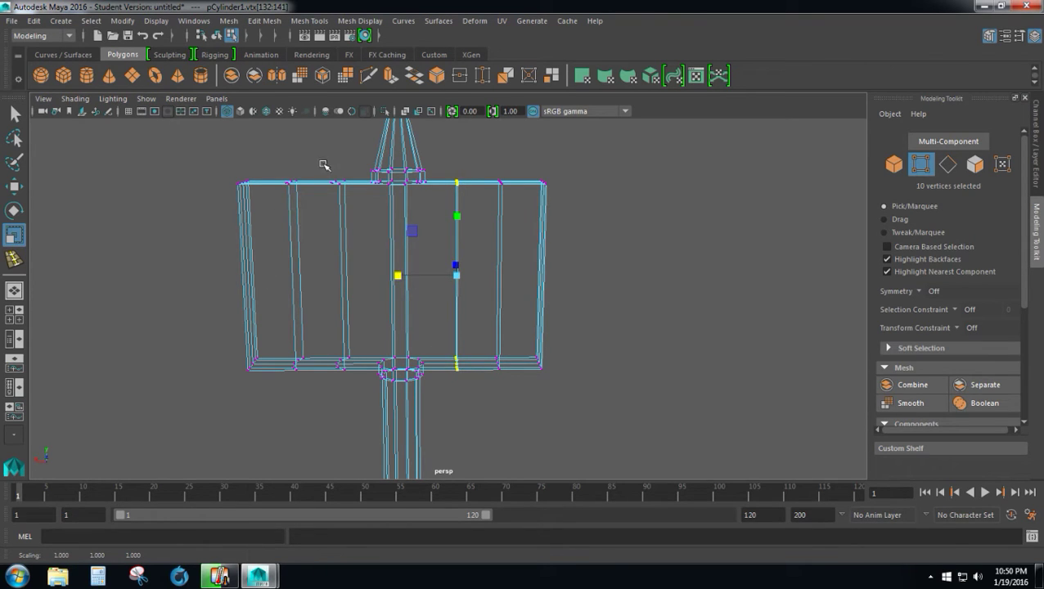
- Flatten the left blade's two inner edge loops along X, starting with the loop nearest the handle
{"action": "left_click_drag", "start_coordinate": [324, 166], "coordinate": [358, 391]}
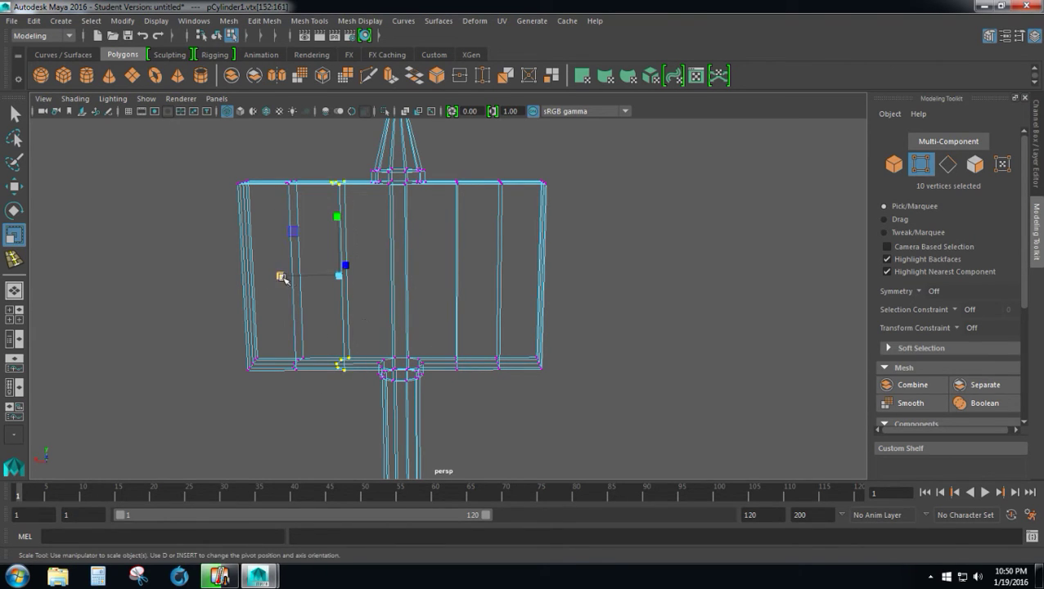
{"action": "mouse_move", "coordinate": [280, 277]}
{"action": "left_mouse_down"}
{"action": "mouse_move", "coordinate": [338, 275]}
{"action": "mouse_move", "coordinate": [287, 268]}
{"action": "left_mouse_up"}
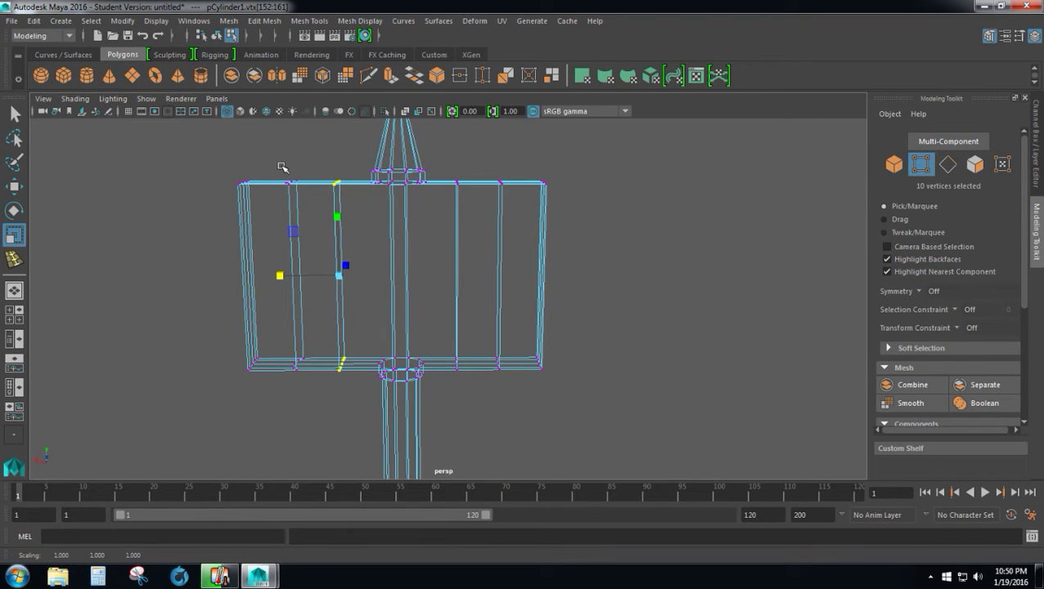
{"action": "left_click_drag", "start_coordinate": [275, 166], "coordinate": [311, 401]}
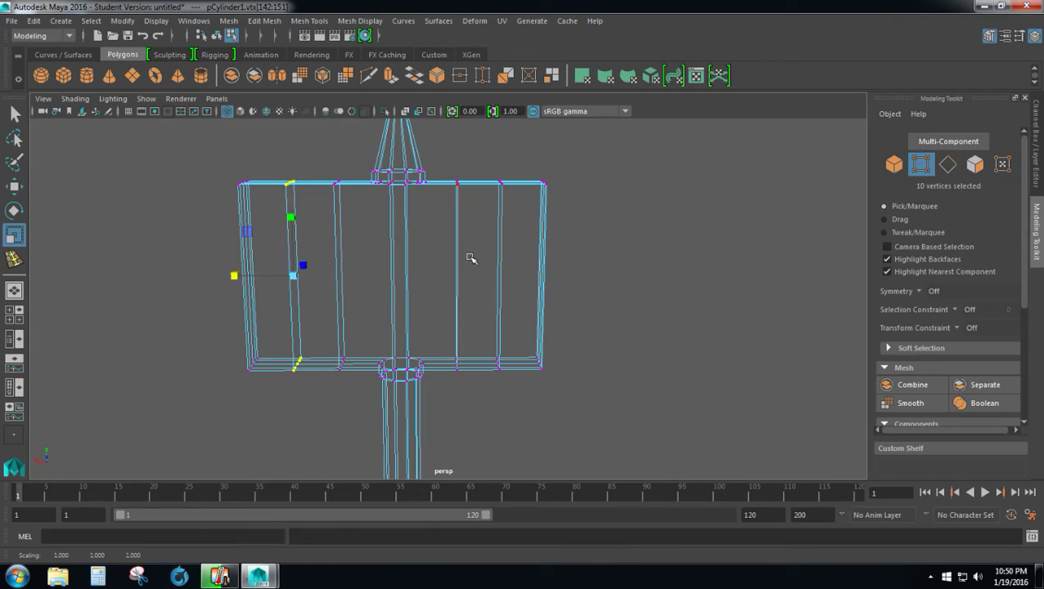
{"action": "left_click_drag", "start_coordinate": [499, 263], "coordinate": [536, 233], "text": "alt"}
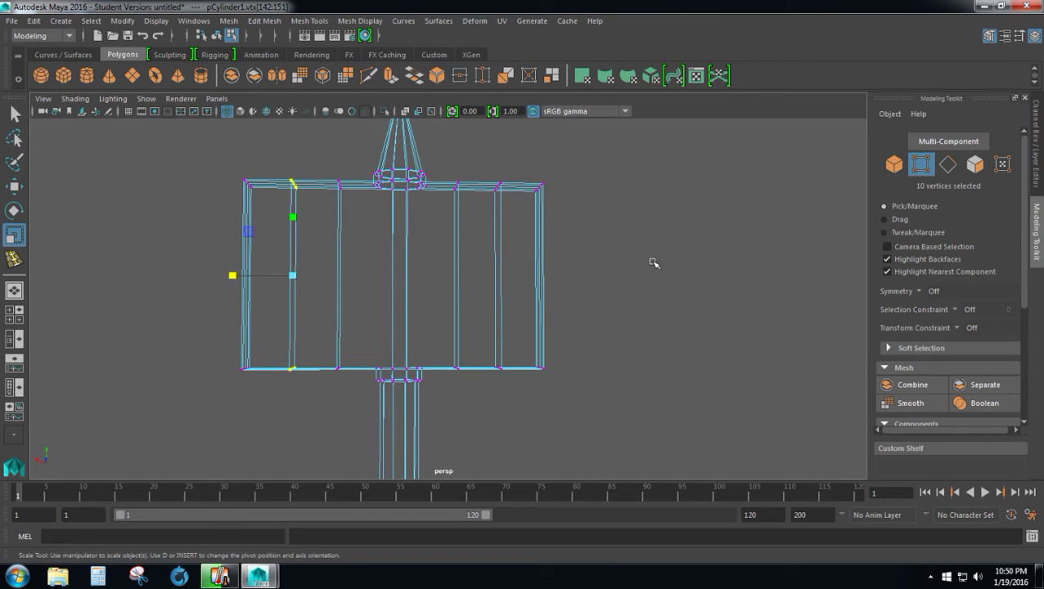
- Select all 60 vertices of both blades, leaving out the handle, and scale them wider along X
{"action": "left_click", "coordinate": [631, 271]}
{"action": "left_click_drag", "start_coordinate": [650, 276], "coordinate": [653, 280], "text": "alt"}
{"action": "left_click_drag", "start_coordinate": [447, 155], "coordinate": [619, 390]}
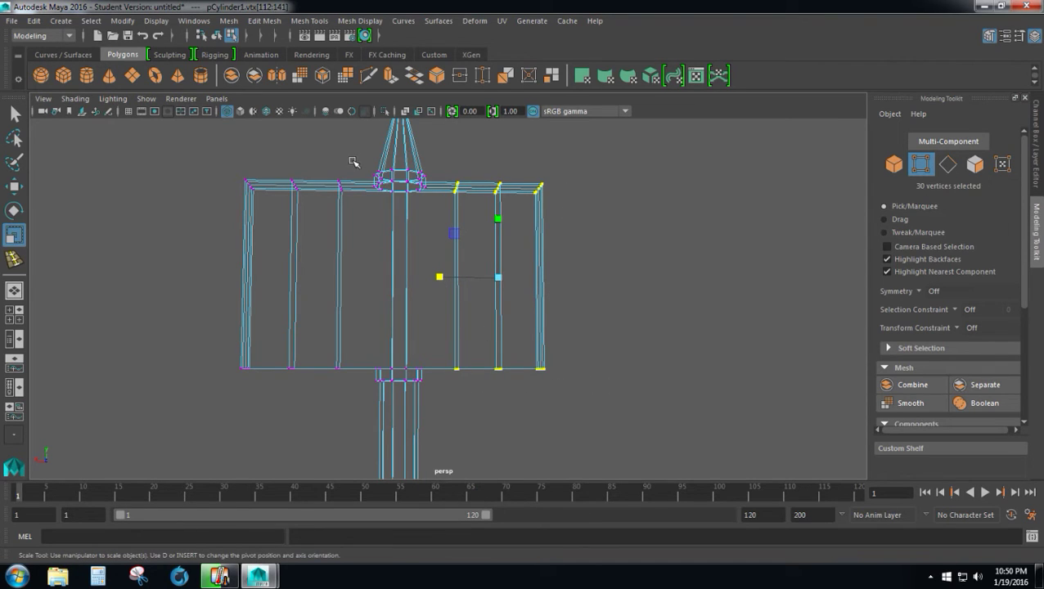
{"action": "left_click_drag", "start_coordinate": [353, 161], "coordinate": [206, 390], "text": "shift"}
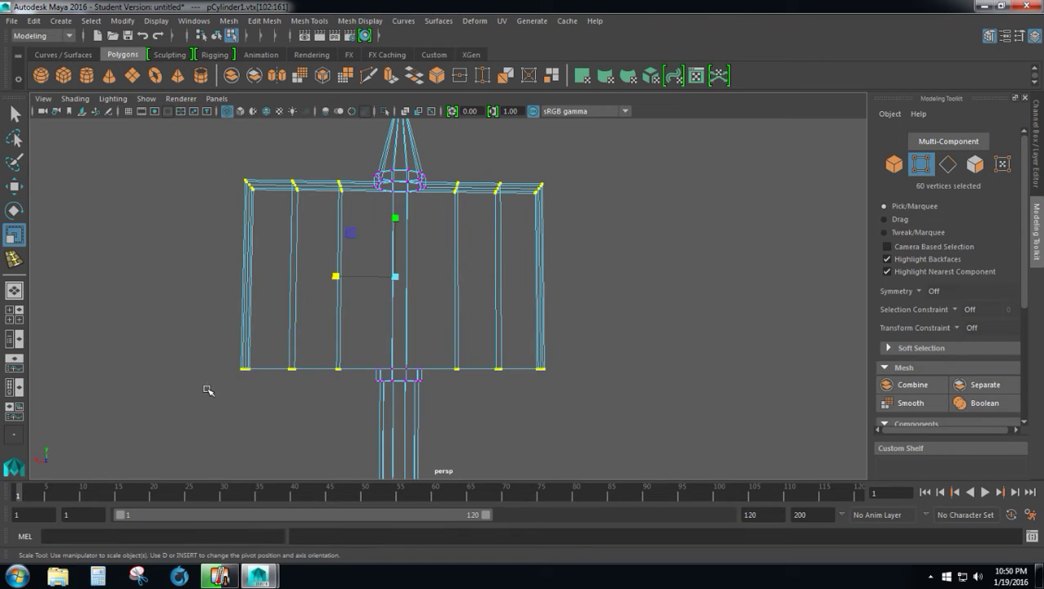
{"action": "left_click_drag", "start_coordinate": [338, 279], "coordinate": [312, 288]}
- Scale both blades slightly wider still along X and clear the vertex selection
{"action": "scroll", "coordinate": [327, 319], "scroll_direction": "down", "scroll_amount": 8}
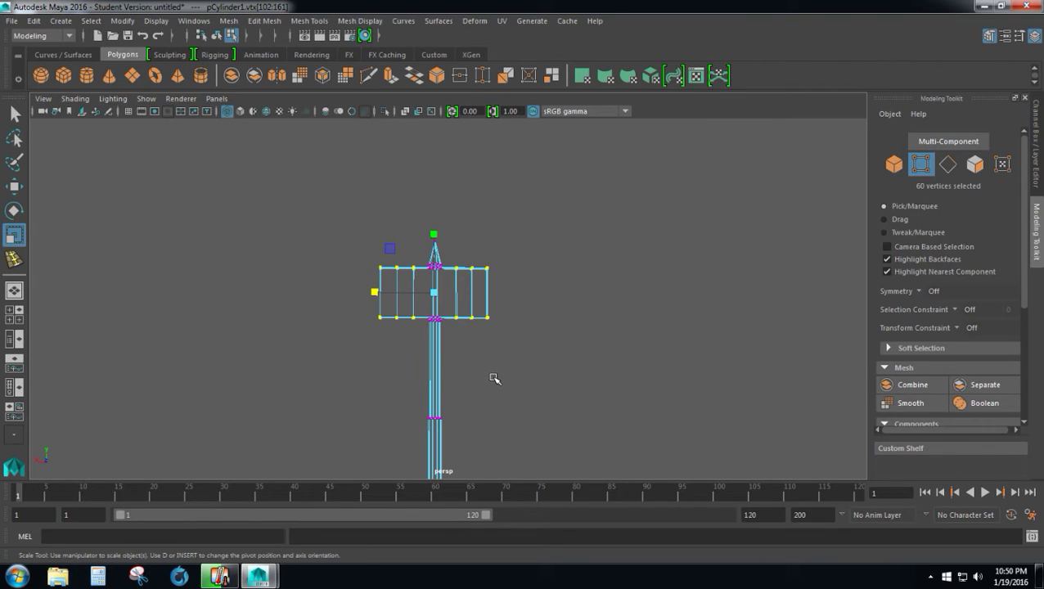
{"action": "scroll", "coordinate": [494, 378], "scroll_direction": "up", "scroll_amount": 4}
{"action": "scroll", "coordinate": [491, 376], "scroll_direction": "down", "scroll_amount": 7}
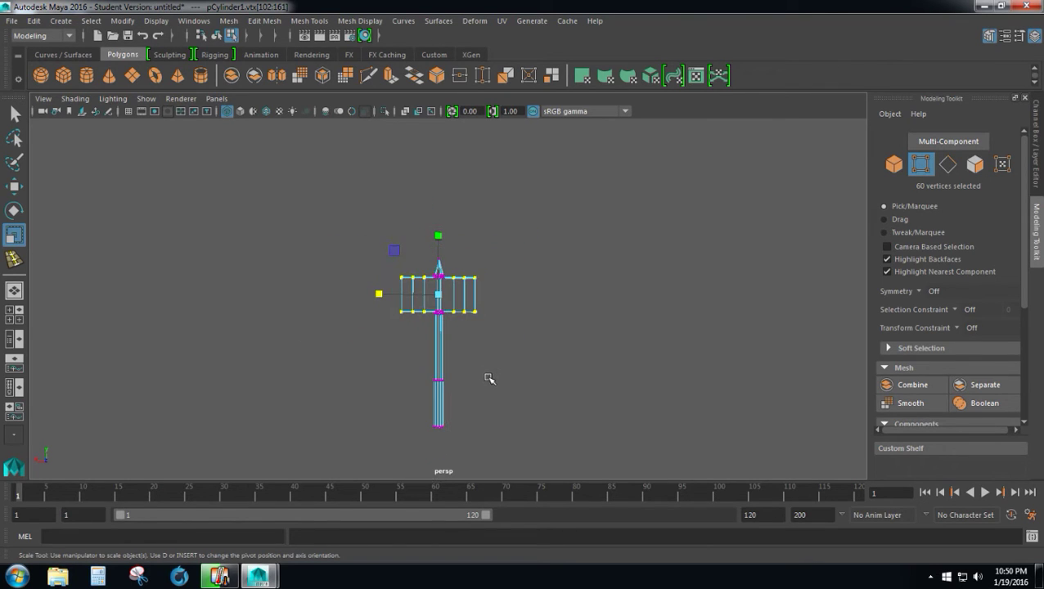
{"action": "scroll", "coordinate": [487, 378], "scroll_direction": "up", "scroll_amount": 3}
{"action": "scroll", "coordinate": [488, 378], "scroll_direction": "down", "scroll_amount": 2}
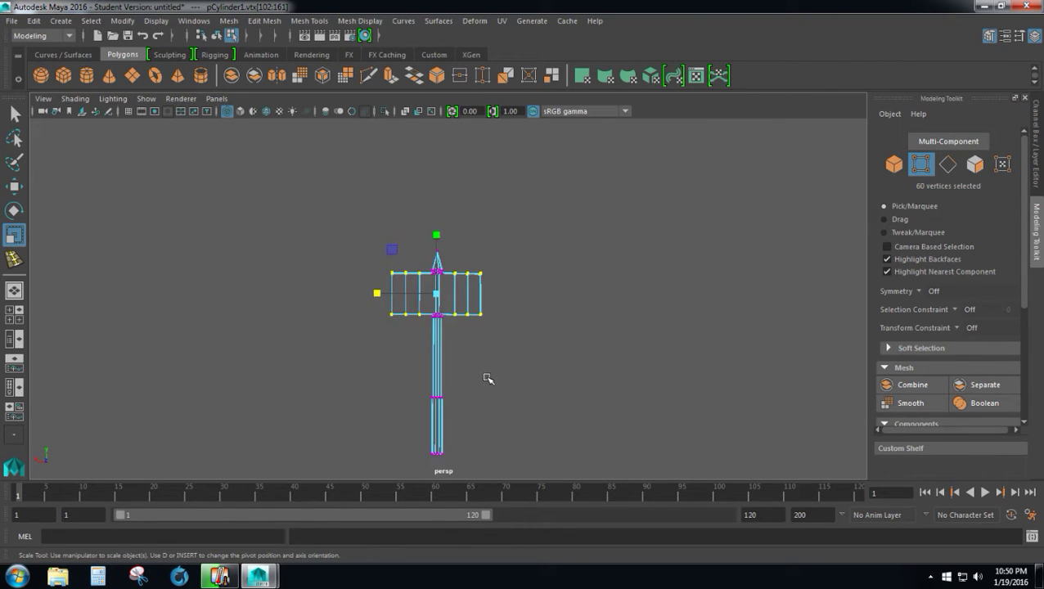
{"action": "mouse_move", "coordinate": [382, 296]}
{"action": "left_mouse_down"}
{"action": "mouse_move", "coordinate": [354, 294]}
{"action": "mouse_move", "coordinate": [375, 296]}
{"action": "left_mouse_up"}
{"action": "scroll", "coordinate": [478, 324], "scroll_direction": "up", "scroll_amount": 5}
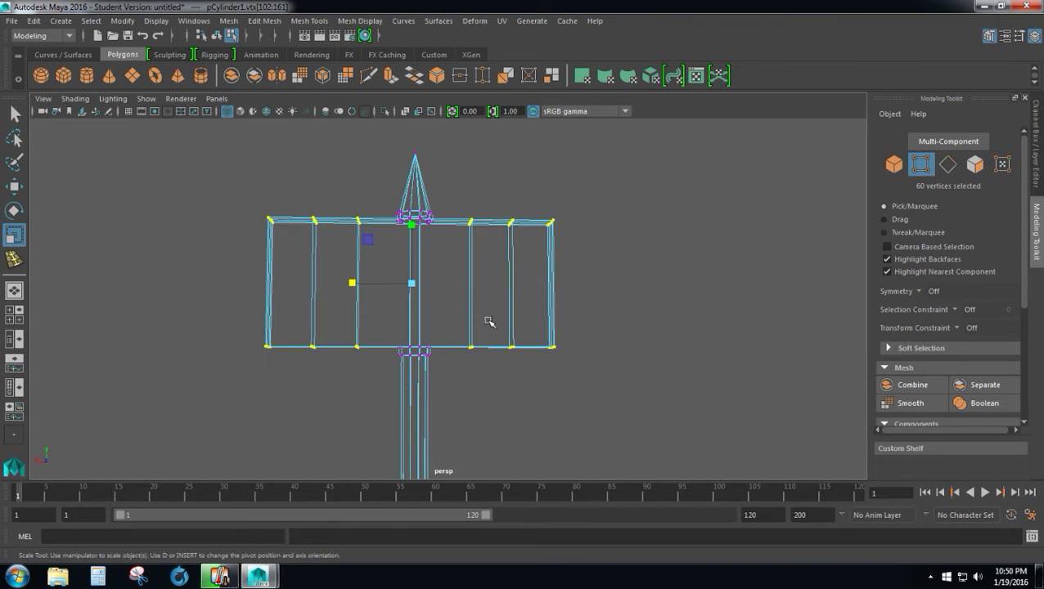
{"action": "scroll", "coordinate": [488, 321], "scroll_direction": "up", "scroll_amount": 2}
{"action": "left_click", "coordinate": [661, 277]}
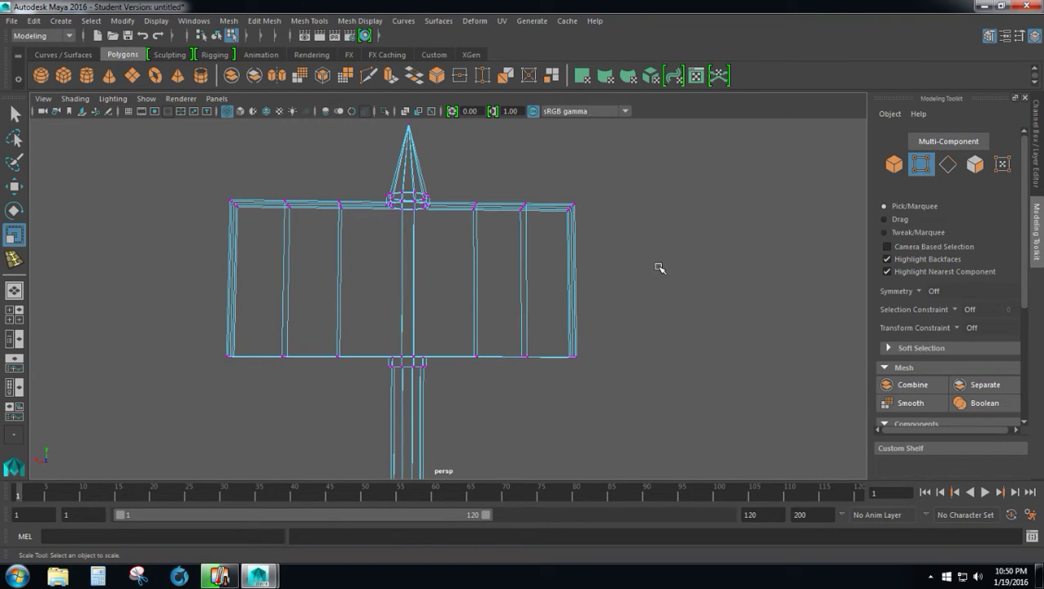
- Select the 20 outermost vertices of both blades and stretch them along Y into tall cutting edges
{"action": "left_click_drag", "start_coordinate": [564, 167], "coordinate": [603, 426]}
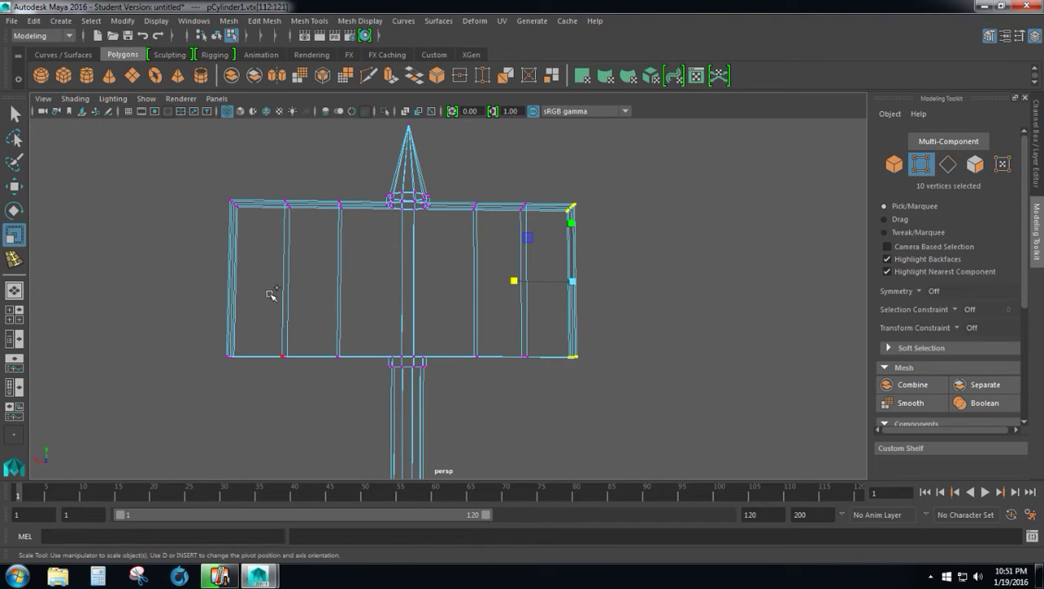
{"action": "left_click_drag", "start_coordinate": [189, 170], "coordinate": [260, 394], "text": "shift"}
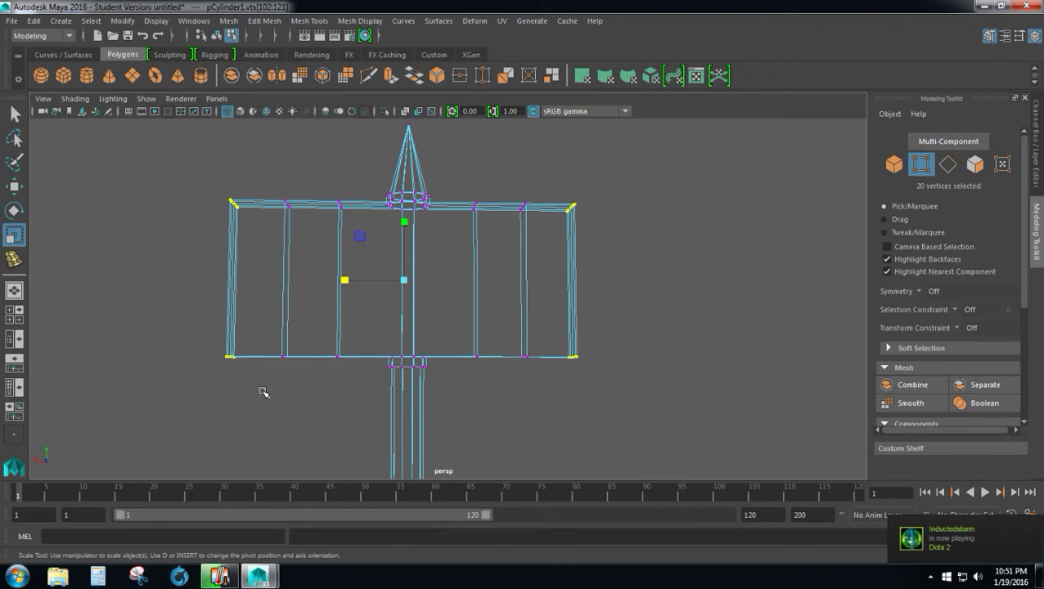
{"action": "left_click_drag", "start_coordinate": [407, 222], "coordinate": [424, 148]}
- Select both blades' second vertex columns from the outside and scale them moderately taller along Y
{"action": "left_click_drag", "start_coordinate": [501, 169], "coordinate": [547, 391]}
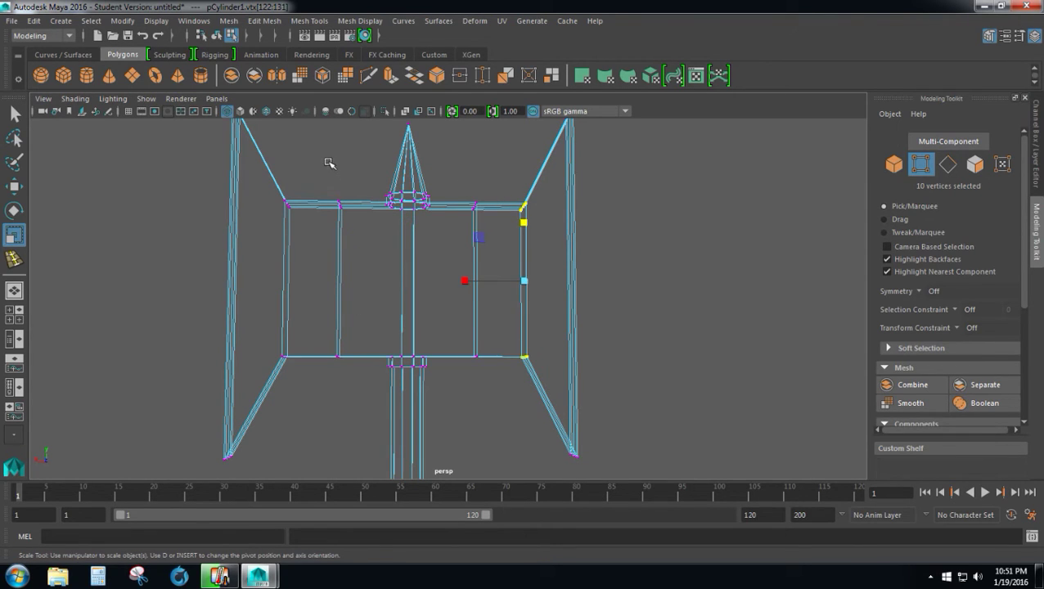
{"action": "left_click_drag", "start_coordinate": [325, 158], "coordinate": [268, 395]}
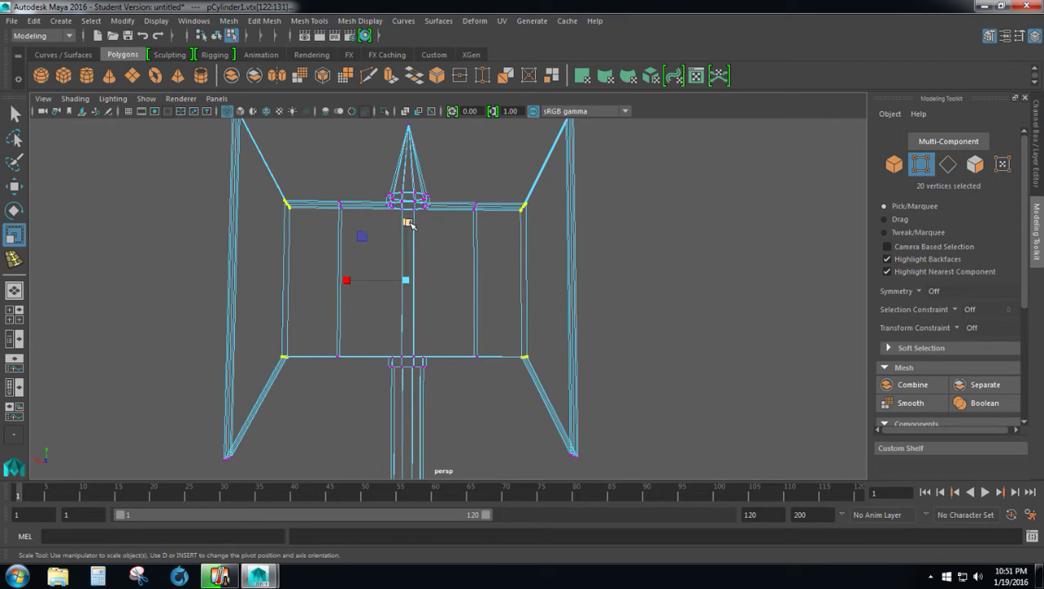
{"action": "left_click_drag", "start_coordinate": [408, 223], "coordinate": [503, 404]}
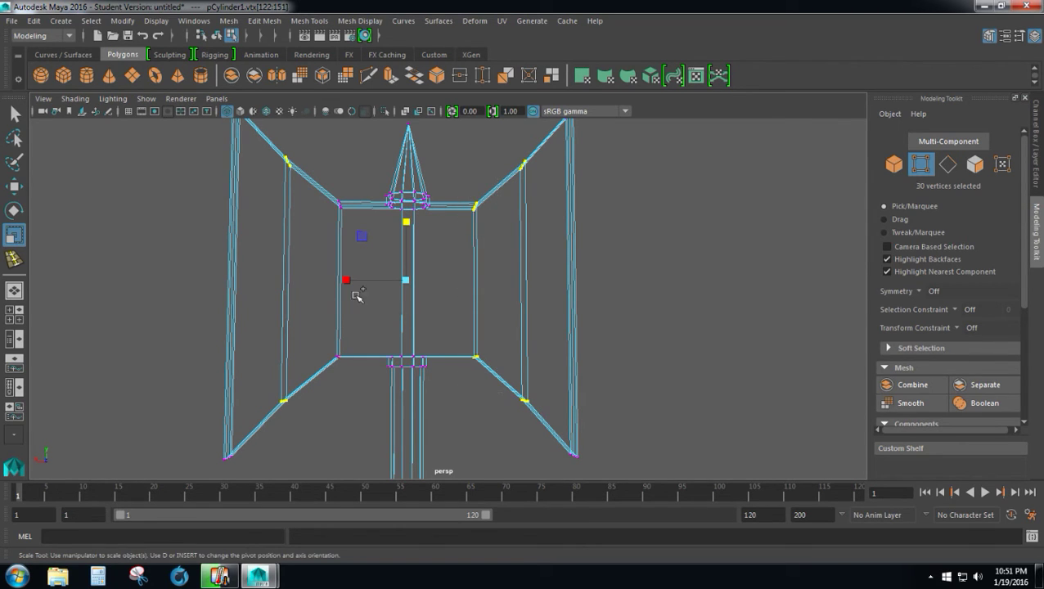
- Select only the two vertex columns nearest the handle and scale them slightly taller along Y to curve the blade outline
{"action": "left_click", "coordinate": [470, 152]}
{"action": "left_click_drag", "start_coordinate": [465, 168], "coordinate": [496, 422]}
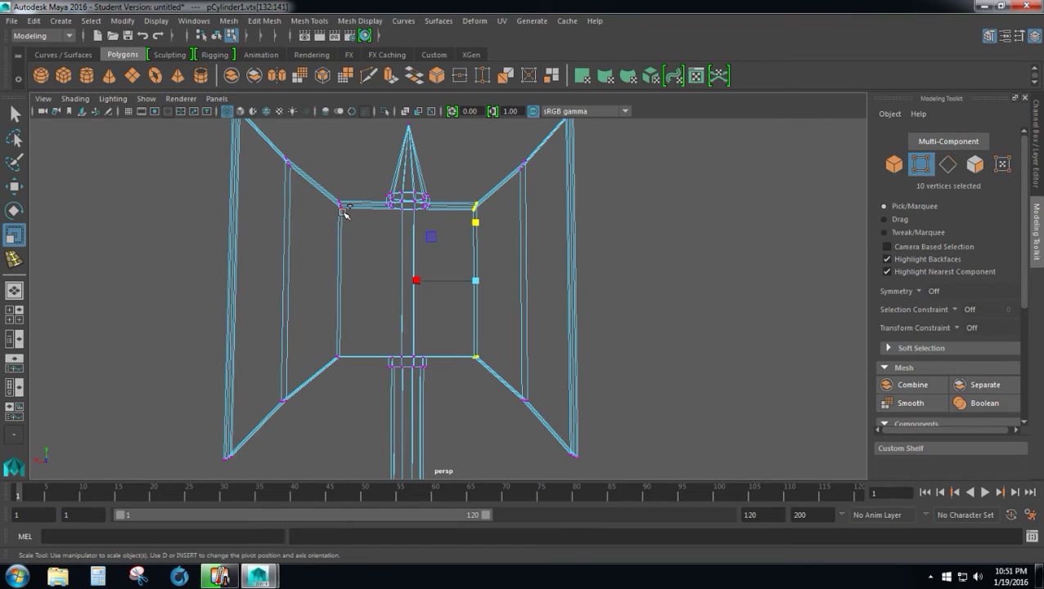
{"action": "left_click_drag", "start_coordinate": [330, 169], "coordinate": [355, 421], "text": "shift"}
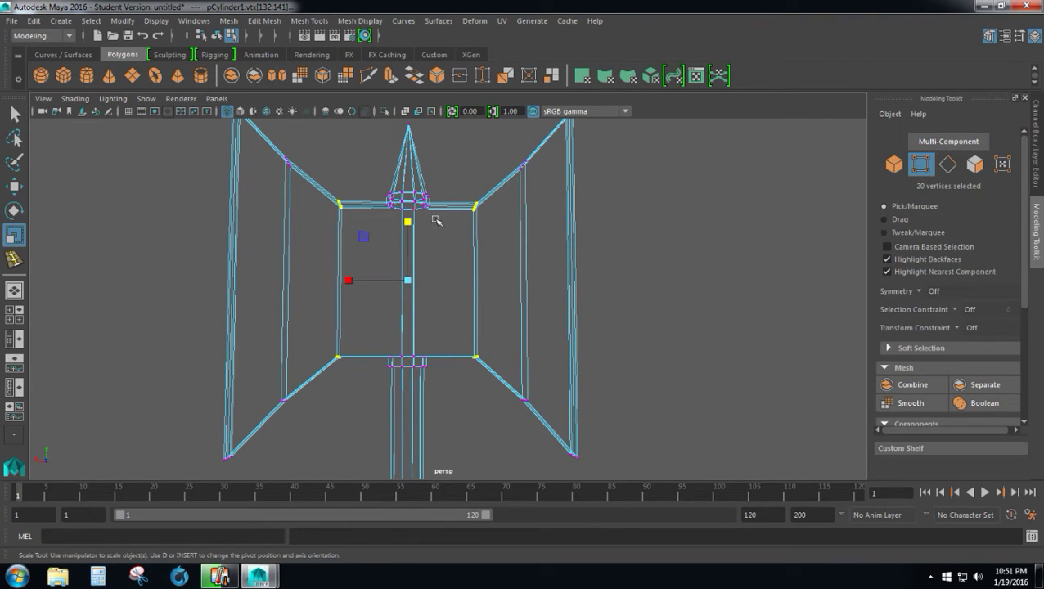
{"action": "left_click_drag", "start_coordinate": [407, 222], "coordinate": [408, 210]}
{"action": "scroll", "coordinate": [407, 221], "scroll_direction": "down", "scroll_amount": 3}
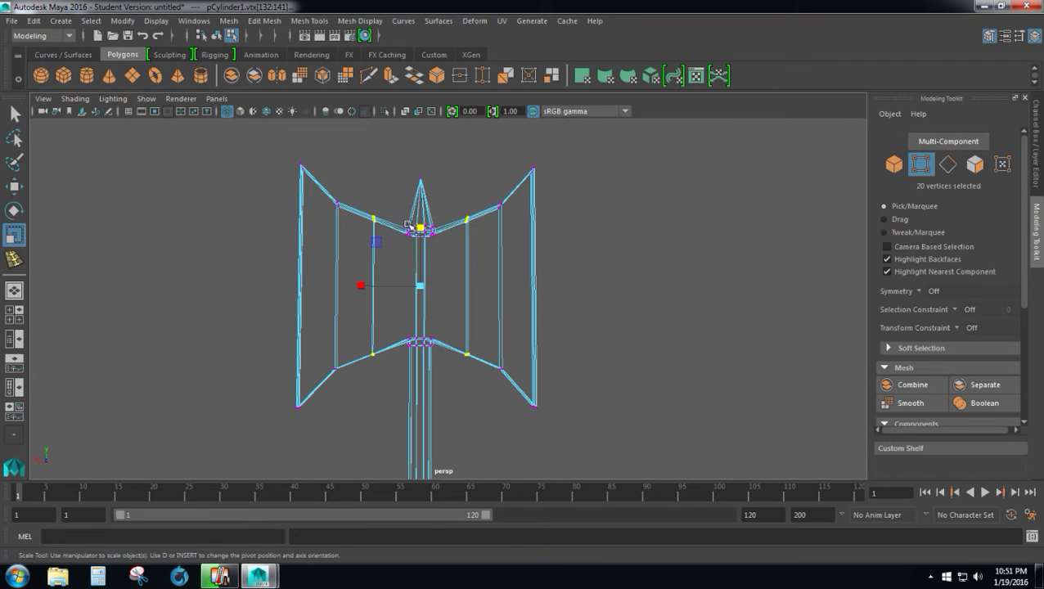
{"action": "mouse_move", "coordinate": [620, 264]}
{"action": "left_mouse_down"}
{"action": "mouse_move", "coordinate": [560, 277]}
{"action": "mouse_move", "coordinate": [605, 274]}
{"action": "mouse_move", "coordinate": [571, 308]}
{"action": "mouse_move", "coordinate": [602, 277]}
{"action": "mouse_move", "coordinate": [495, 287]}
{"action": "mouse_move", "coordinate": [641, 261]}
{"action": "mouse_move", "coordinate": [629, 251]}
{"action": "mouse_move", "coordinate": [618, 284]}
{"action": "mouse_move", "coordinate": [634, 270]}
{"action": "left_mouse_up"}
{"action": "left_click", "coordinate": [663, 261]}
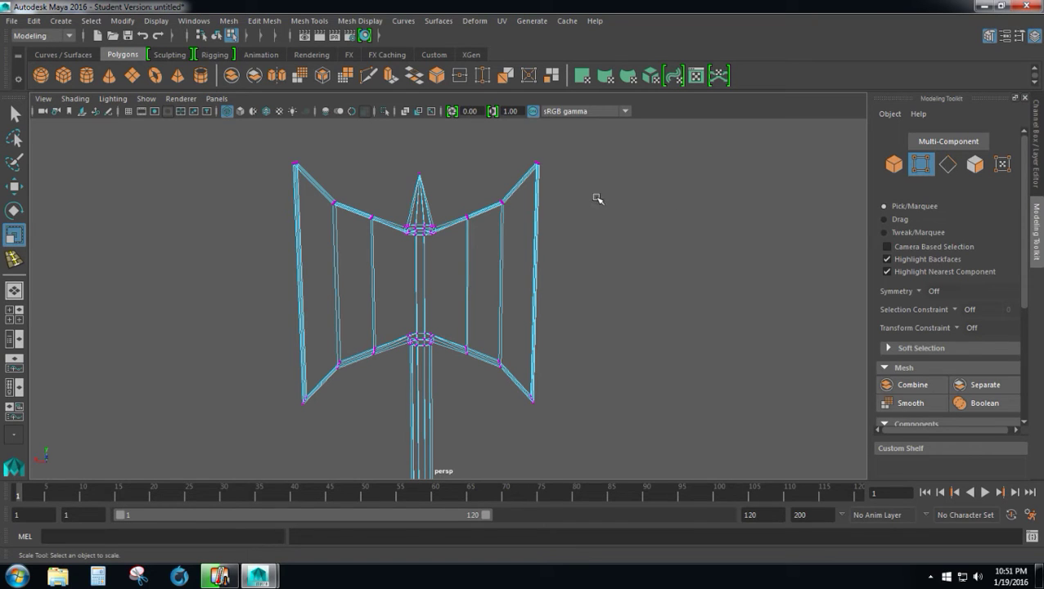
- Merge the five vertices at the right blade's upper outer corner to their center
{"action": "mouse_move", "coordinate": [673, 225]}
{"action": "left_mouse_down", "text": "alt"}
{"action": "mouse_move", "coordinate": [641, 250]}
{"action": "mouse_move", "coordinate": [476, 191]}
{"action": "mouse_move", "coordinate": [657, 231]}
{"action": "left_mouse_up", "text": "alt"}
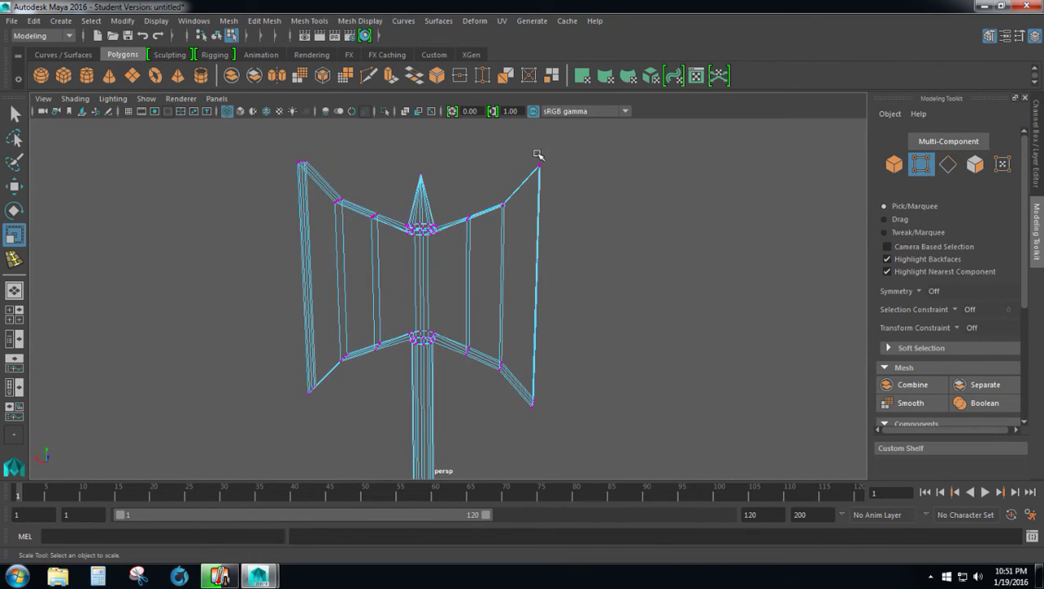
{"action": "left_click_drag", "start_coordinate": [524, 147], "coordinate": [575, 187]}
{"action": "left_click_drag", "start_coordinate": [622, 238], "coordinate": [679, 212], "text": "alt"}
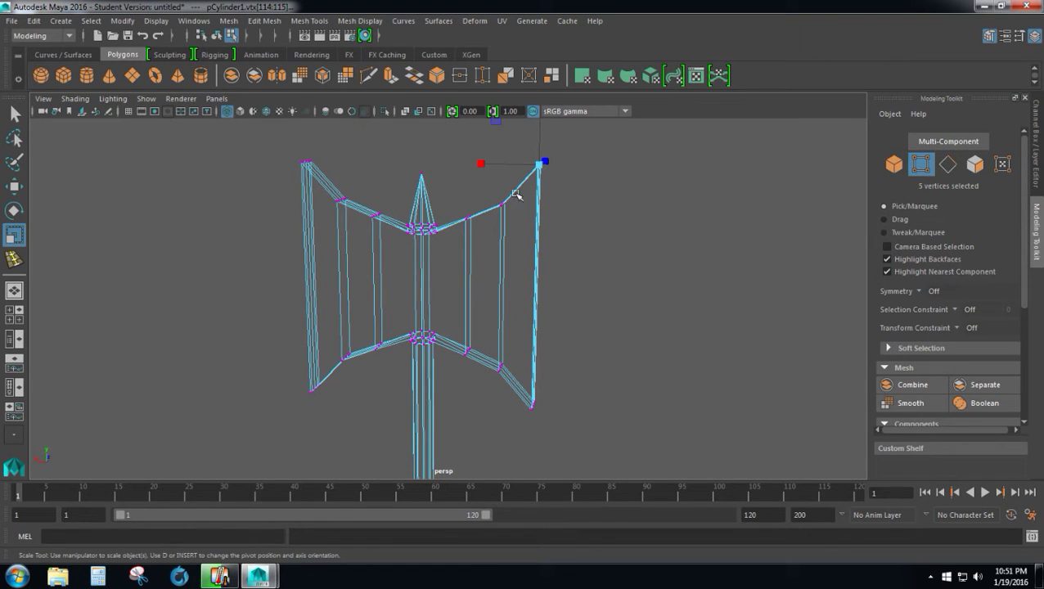
{"action": "left_click", "coordinate": [265, 21]}
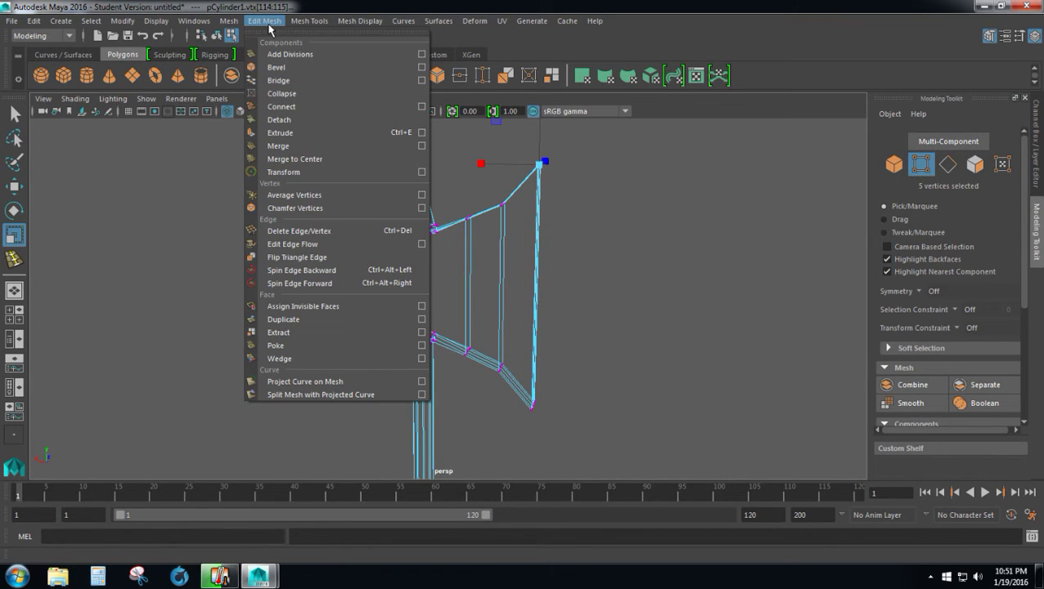
{"action": "left_click", "coordinate": [296, 161]}
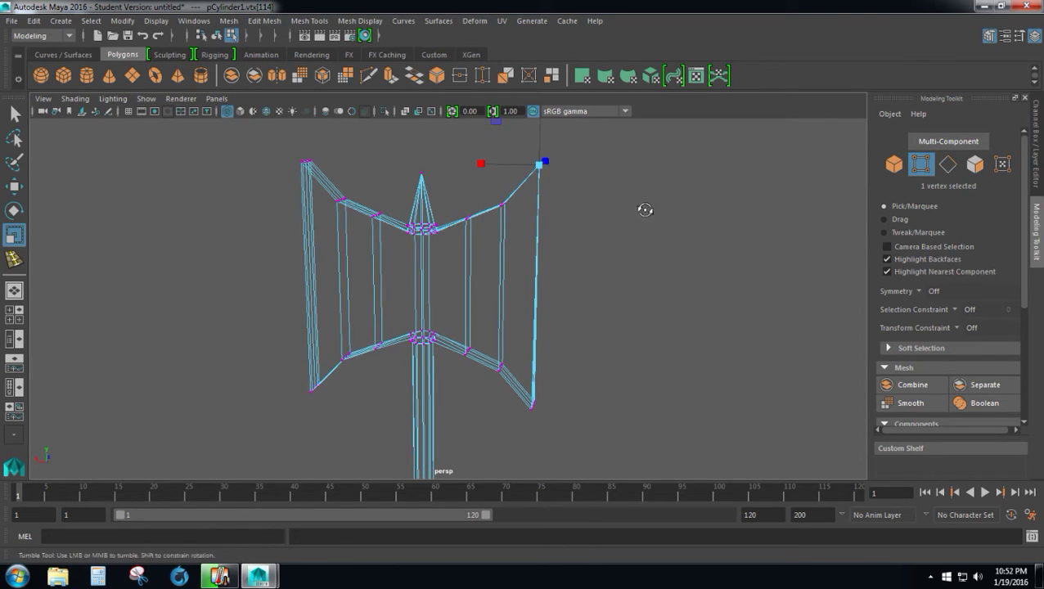
- Merge the five vertices at the right blade's lower outer corner to their center
{"action": "left_click_drag", "start_coordinate": [644, 212], "coordinate": [655, 186], "text": "alt"}
{"action": "left_click_drag", "start_coordinate": [607, 363], "coordinate": [521, 439]}
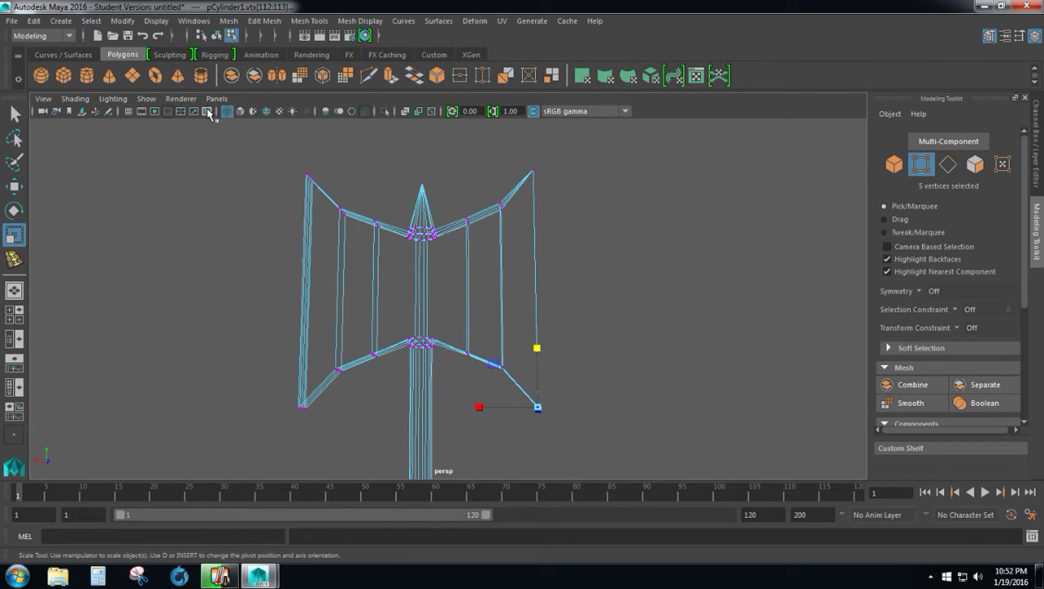
{"action": "left_click", "coordinate": [264, 21]}
{"action": "left_click", "coordinate": [318, 161]}
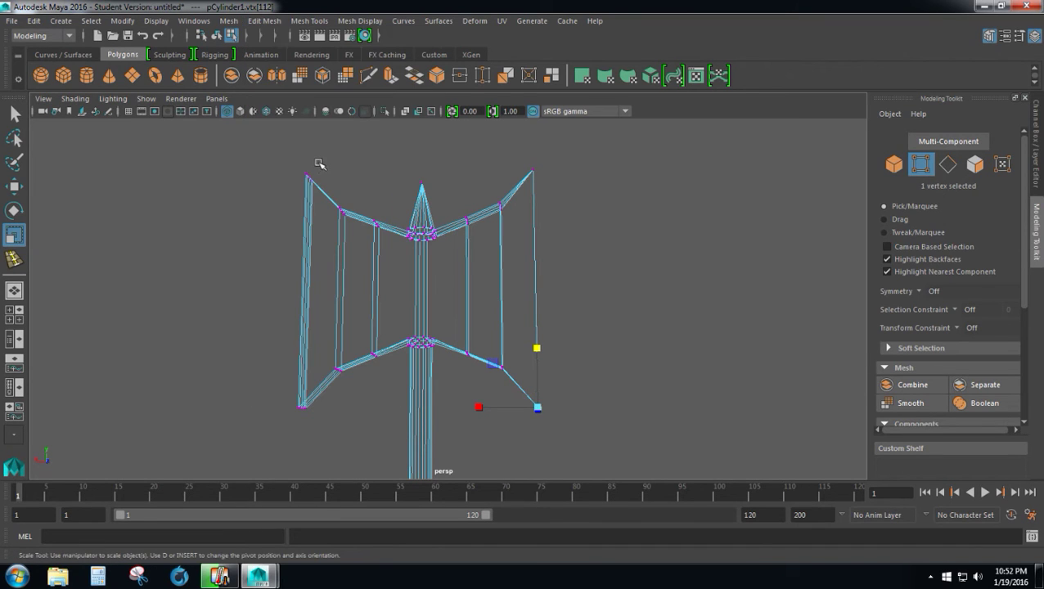
- Merge the five vertices at the left blade's upper outer corner to their center
{"action": "left_click_drag", "start_coordinate": [279, 163], "coordinate": [327, 195]}
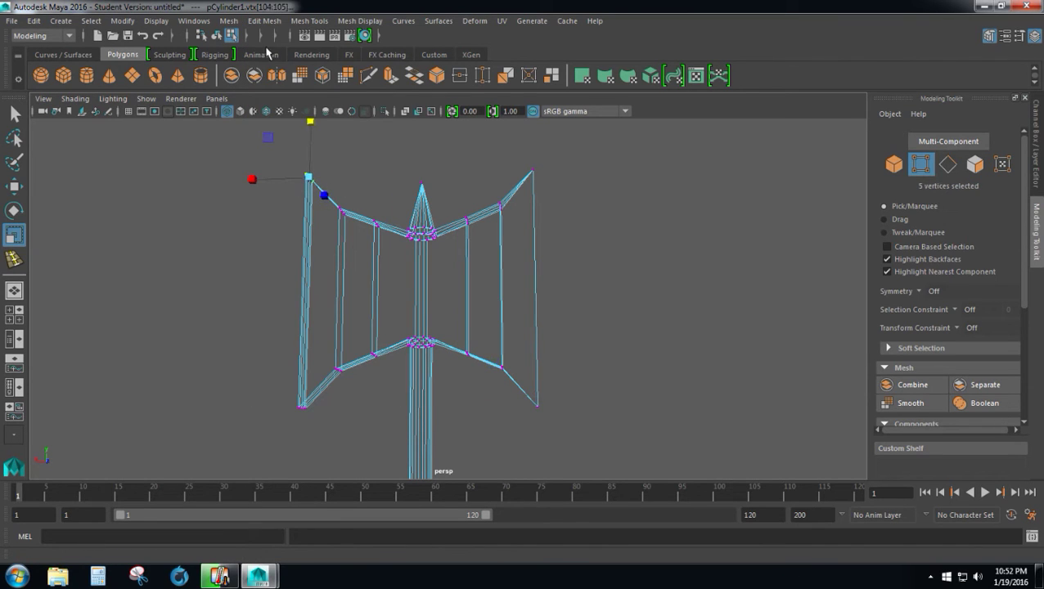
{"action": "left_click", "coordinate": [266, 20]}
{"action": "left_click", "coordinate": [288, 156]}
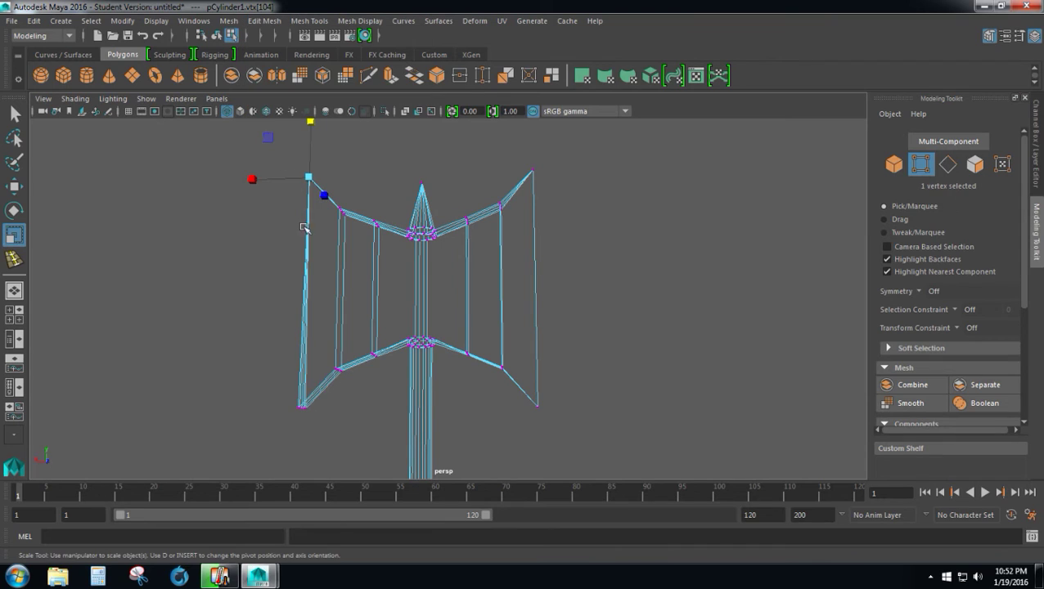
- Merge the five vertices at the left blade's lower outer corner to their center
{"action": "left_click_drag", "start_coordinate": [242, 393], "coordinate": [322, 438]}
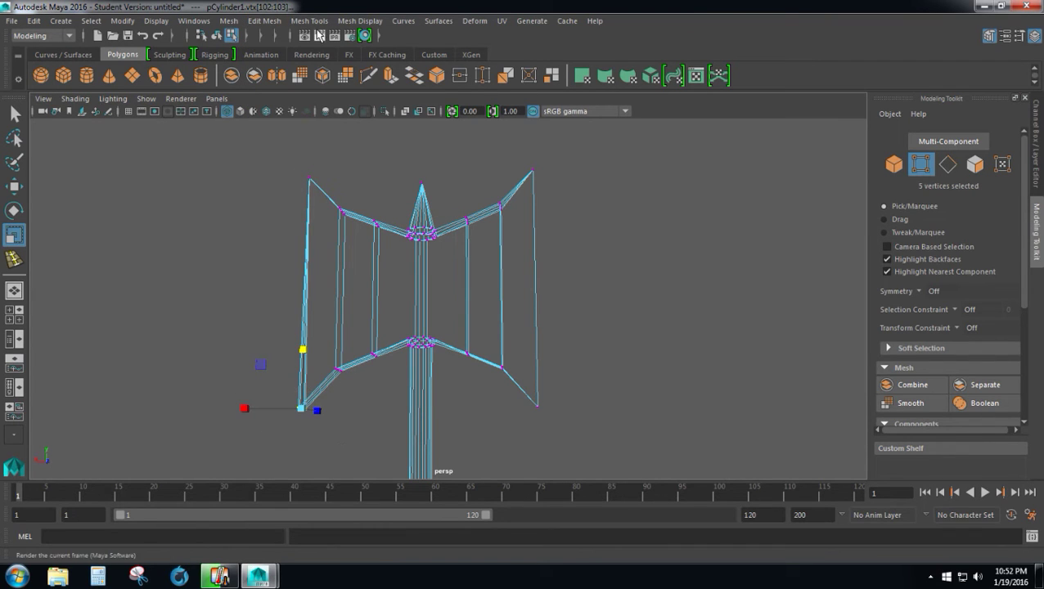
{"action": "left_click", "coordinate": [318, 22]}
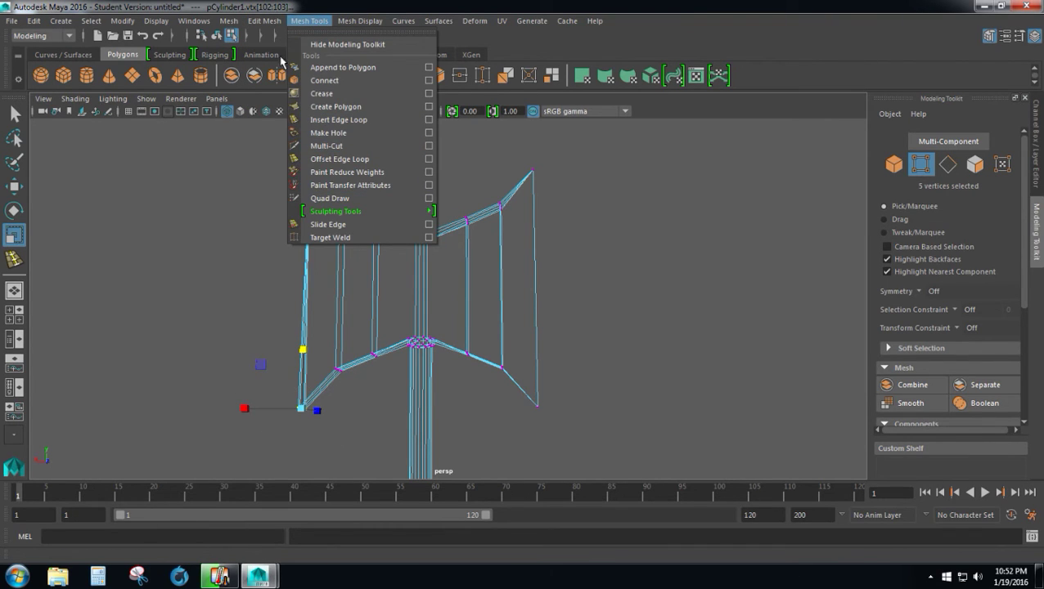
{"action": "mouse_move", "coordinate": [264, 21]}
{"action": "left_click", "coordinate": [290, 158]}
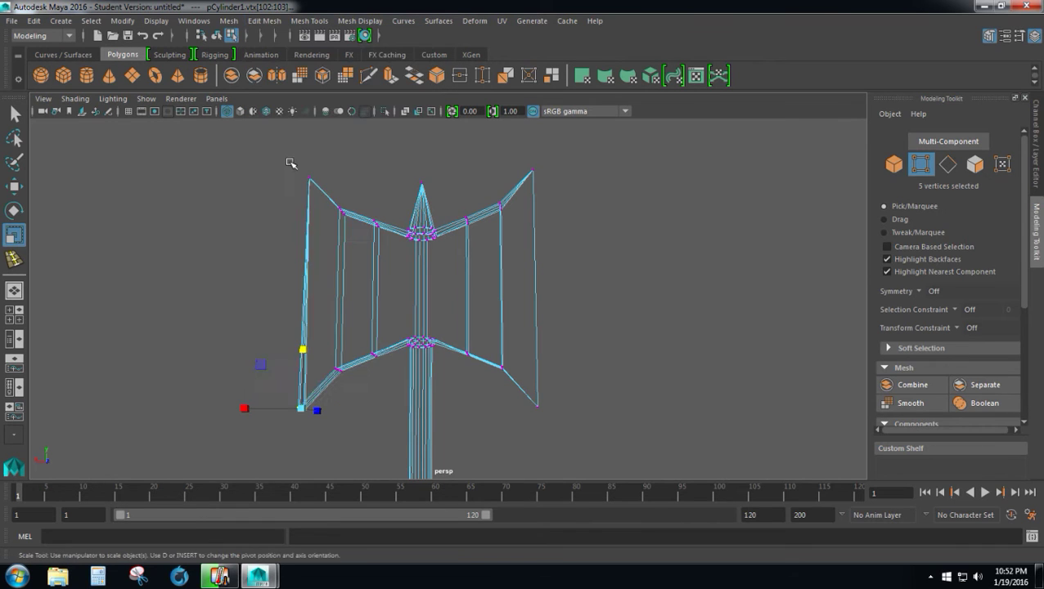
- Select the vertex columns just inside both blades' outer edges and scale them thinner along Z
{"action": "left_click_drag", "start_coordinate": [603, 234], "coordinate": [501, 307], "text": "alt"}
{"action": "left_click_drag", "start_coordinate": [471, 237], "coordinate": [426, 217], "text": "alt"}
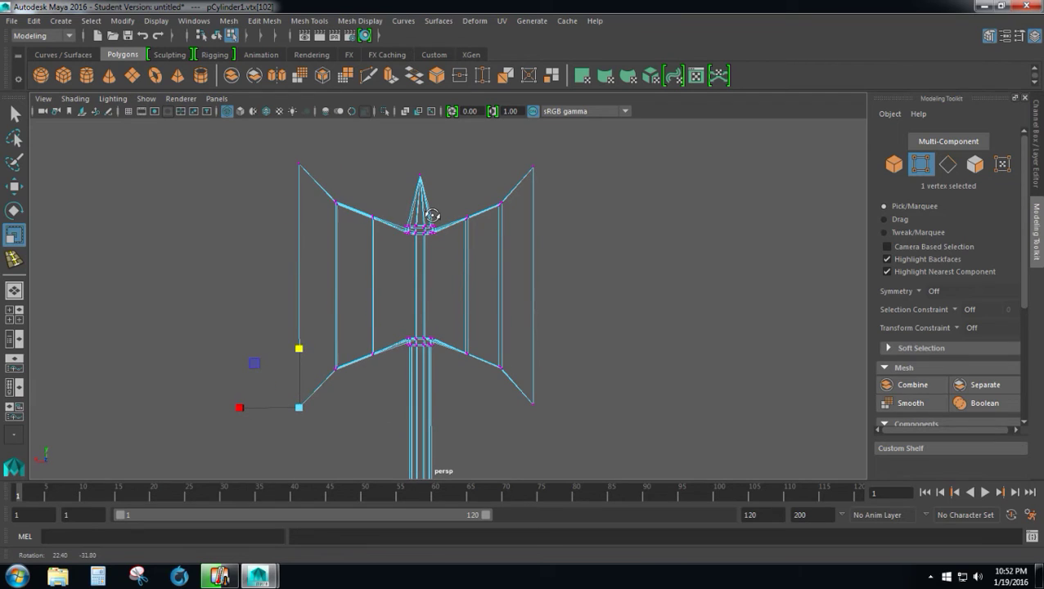
{"action": "left_click_drag", "start_coordinate": [490, 177], "coordinate": [513, 389]}
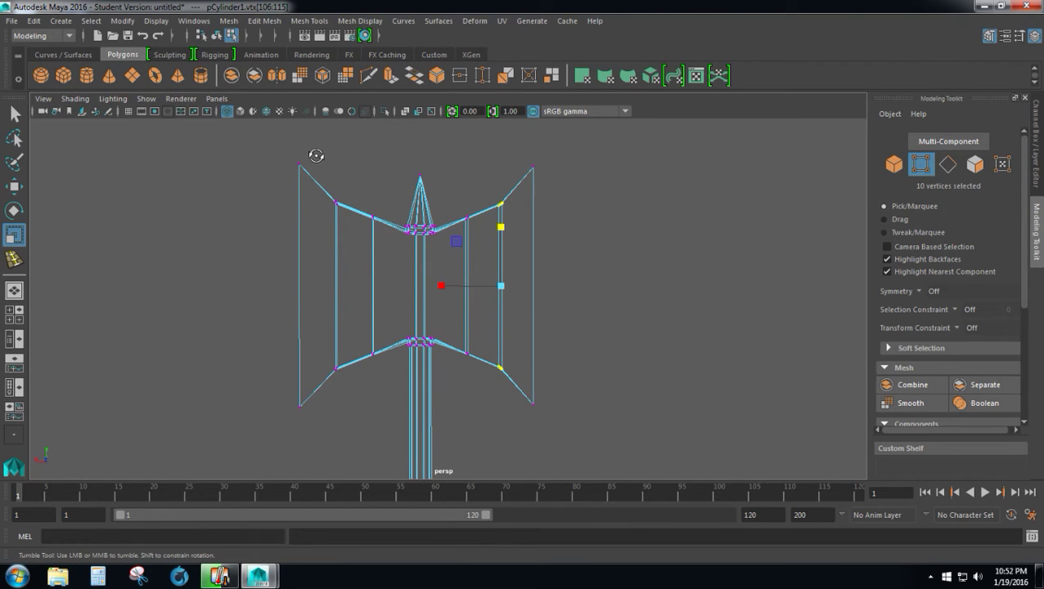
{"action": "left_click_drag", "start_coordinate": [317, 158], "coordinate": [357, 429], "text": "shift"}
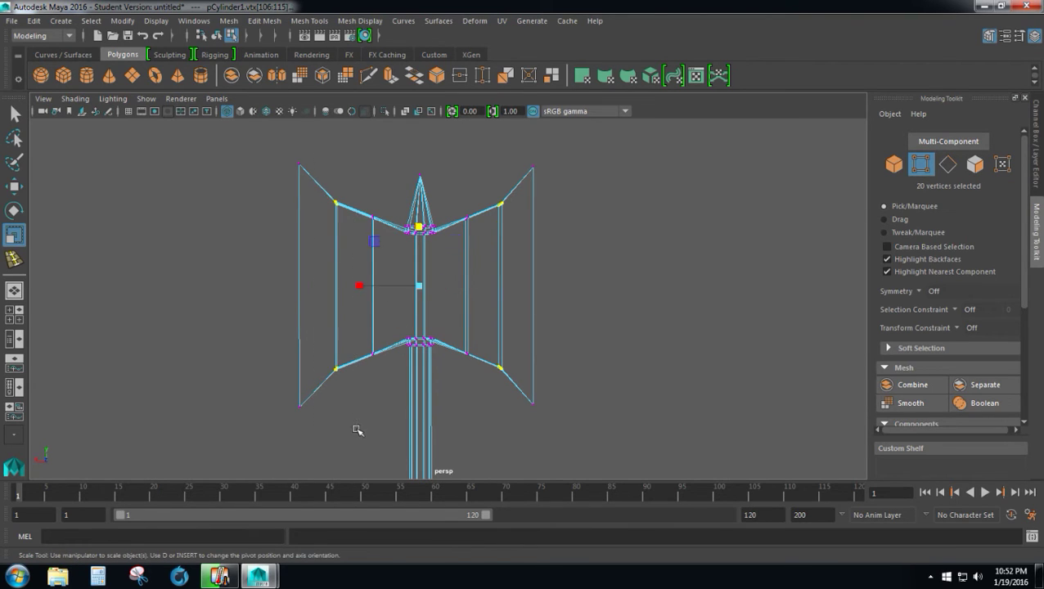
{"action": "left_click_drag", "start_coordinate": [640, 298], "coordinate": [616, 350], "text": "alt"}
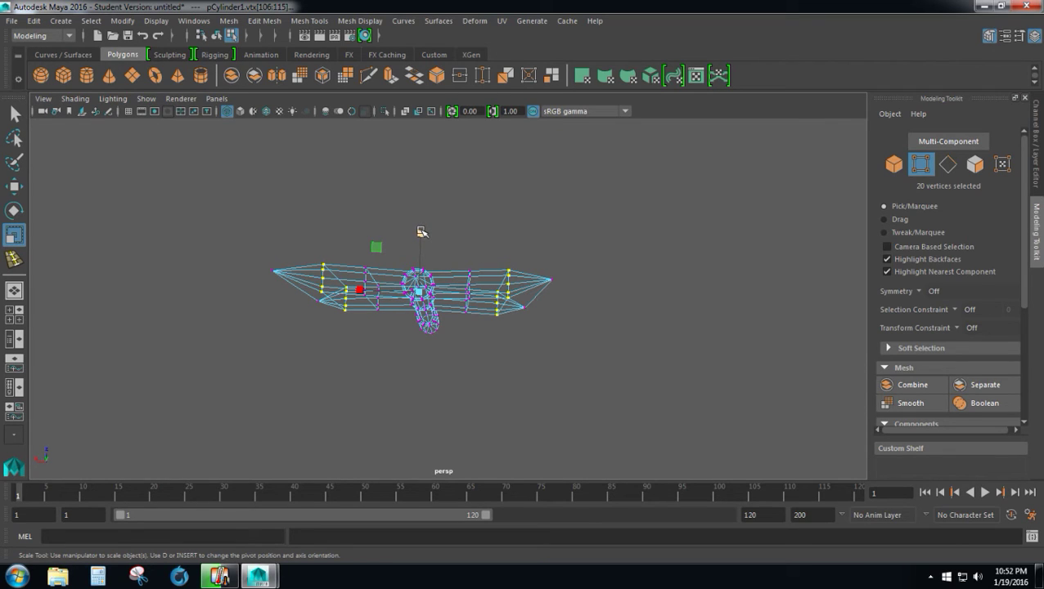
{"action": "left_click_drag", "start_coordinate": [421, 233], "coordinate": [451, 246]}
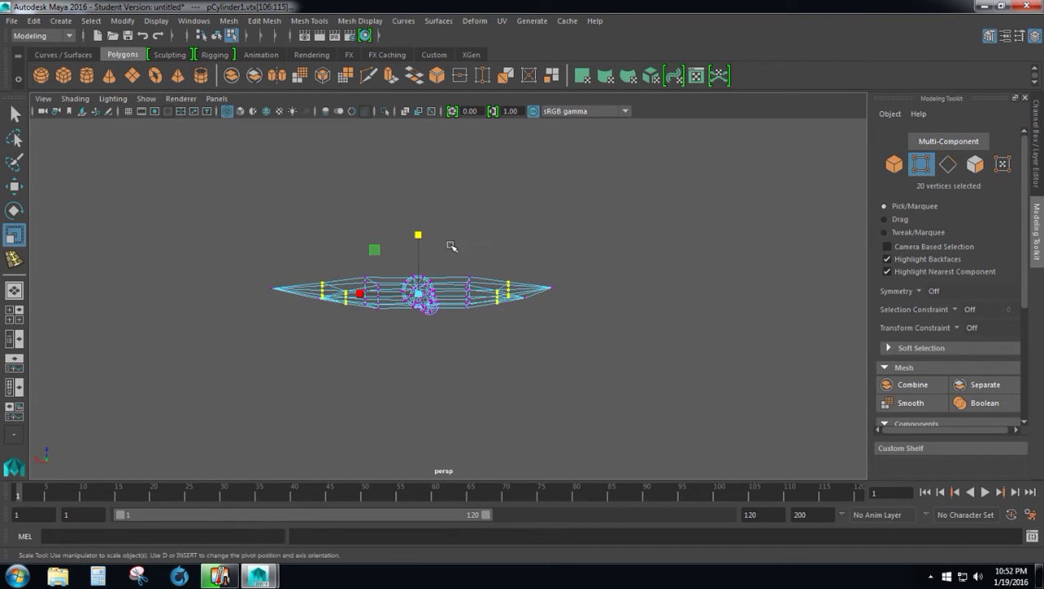
- Display the axe smooth shaded and scale the two vertex columns nearest the handle slightly thinner along Z
{"action": "left_click", "coordinate": [240, 112]}
{"action": "mouse_move", "coordinate": [628, 277]}
{"action": "left_mouse_down", "text": "alt"}
{"action": "mouse_move", "coordinate": [624, 356]}
{"action": "mouse_move", "coordinate": [538, 266]}
{"action": "mouse_move", "coordinate": [510, 297]}
{"action": "mouse_move", "coordinate": [556, 321]}
{"action": "mouse_move", "coordinate": [641, 274]}
{"action": "mouse_move", "coordinate": [635, 333]}
{"action": "mouse_move", "coordinate": [651, 360]}
{"action": "mouse_move", "coordinate": [622, 359]}
{"action": "mouse_move", "coordinate": [613, 305]}
{"action": "mouse_move", "coordinate": [622, 273]}
{"action": "mouse_move", "coordinate": [624, 299]}
{"action": "mouse_move", "coordinate": [626, 271]}
{"action": "left_mouse_up", "text": "alt"}
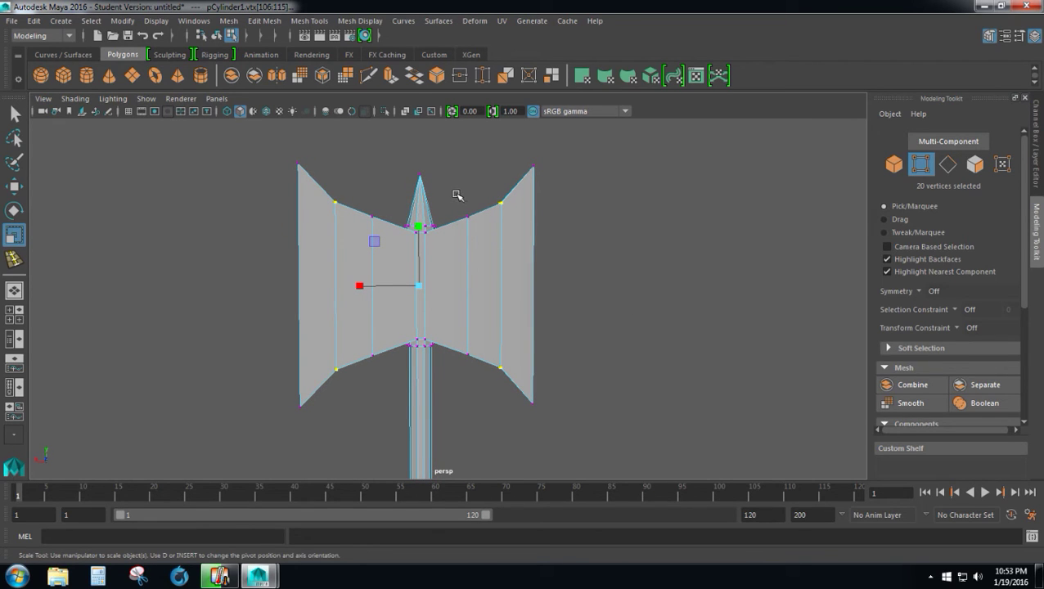
{"action": "left_click_drag", "start_coordinate": [456, 194], "coordinate": [482, 396]}
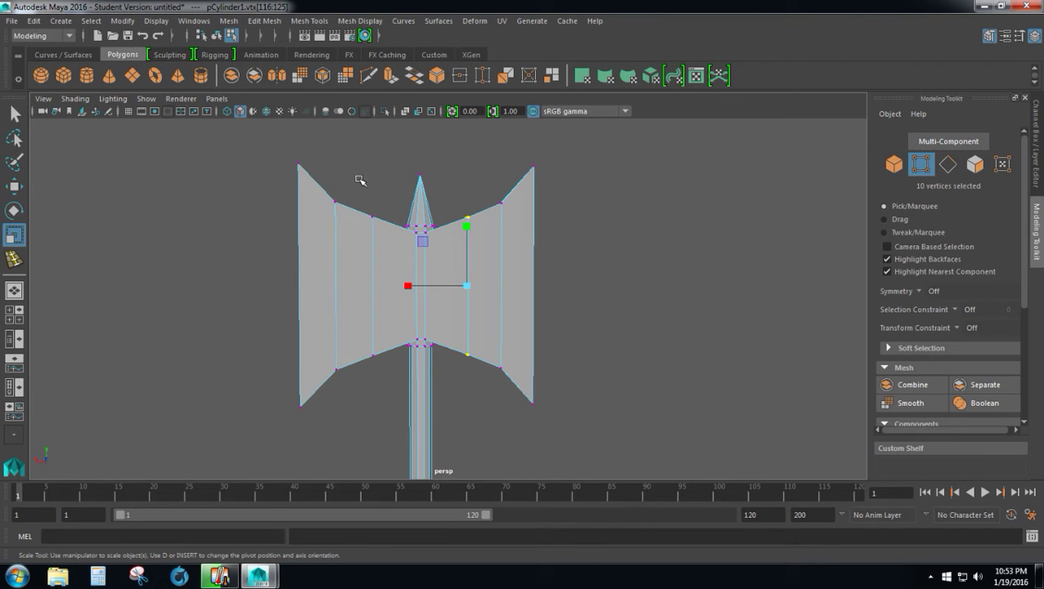
{"action": "left_click_drag", "start_coordinate": [361, 198], "coordinate": [394, 422], "text": "shift"}
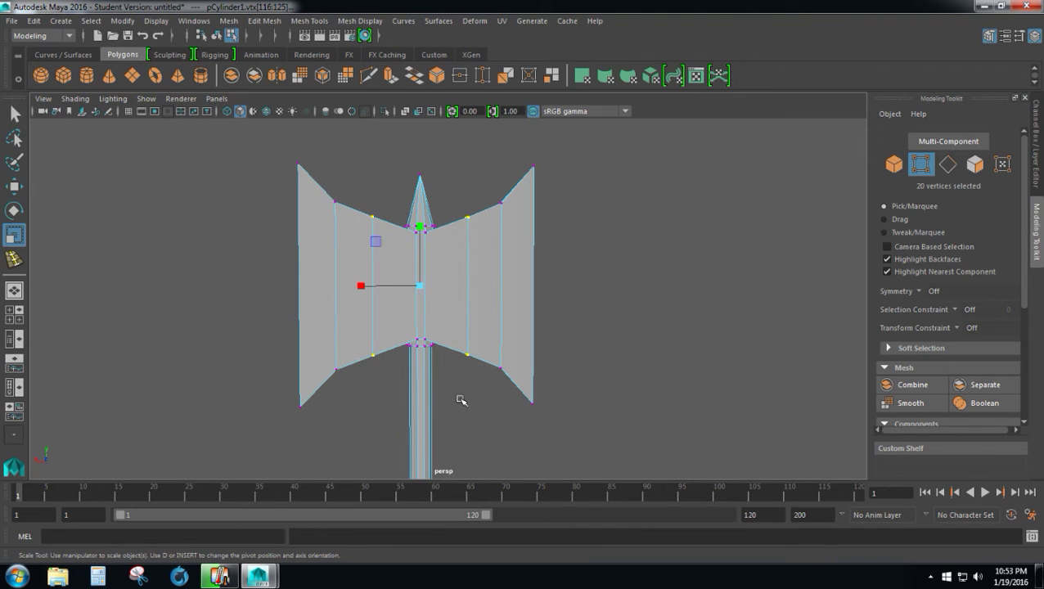
{"action": "left_click_drag", "start_coordinate": [643, 205], "coordinate": [605, 289], "text": "alt"}
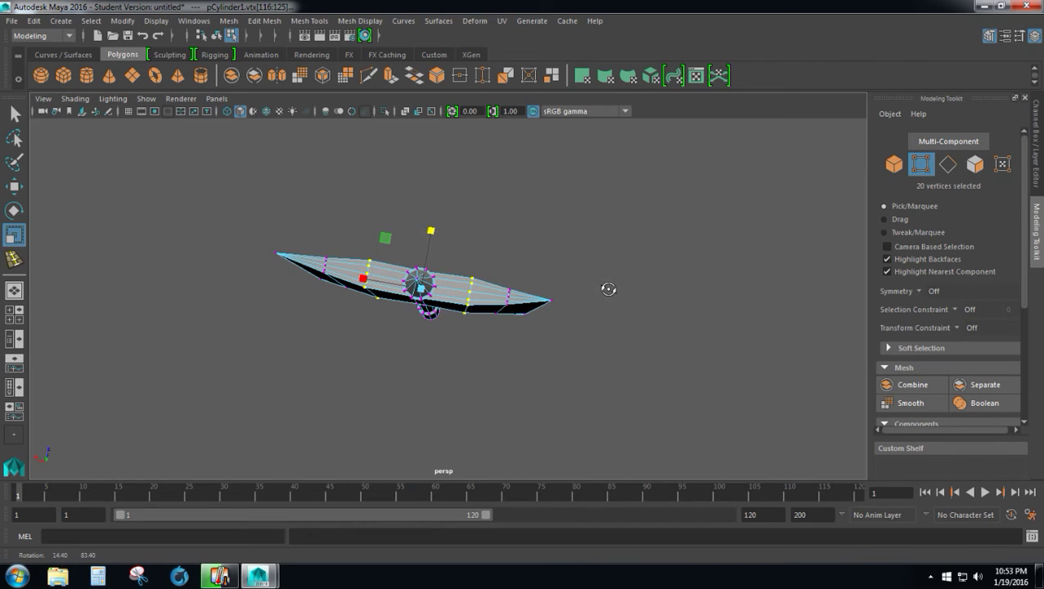
{"action": "left_click_drag", "start_coordinate": [433, 230], "coordinate": [520, 254]}
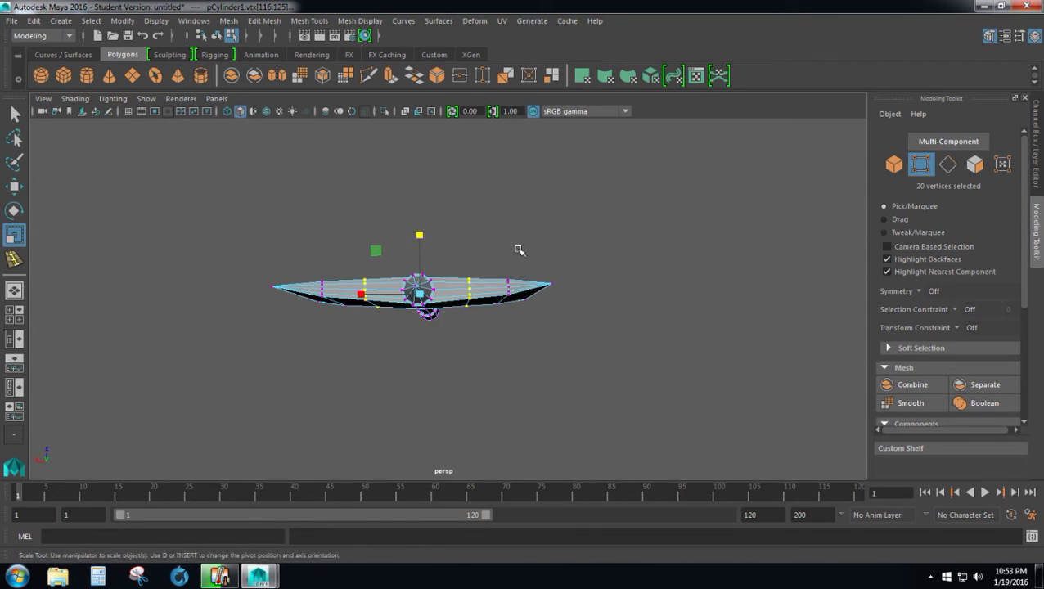
- Use Multi-Cut to add three evenly spaced vertices along the right blade's outer edge
{"action": "left_click_drag", "start_coordinate": [592, 355], "coordinate": [611, 271], "text": "alt"}
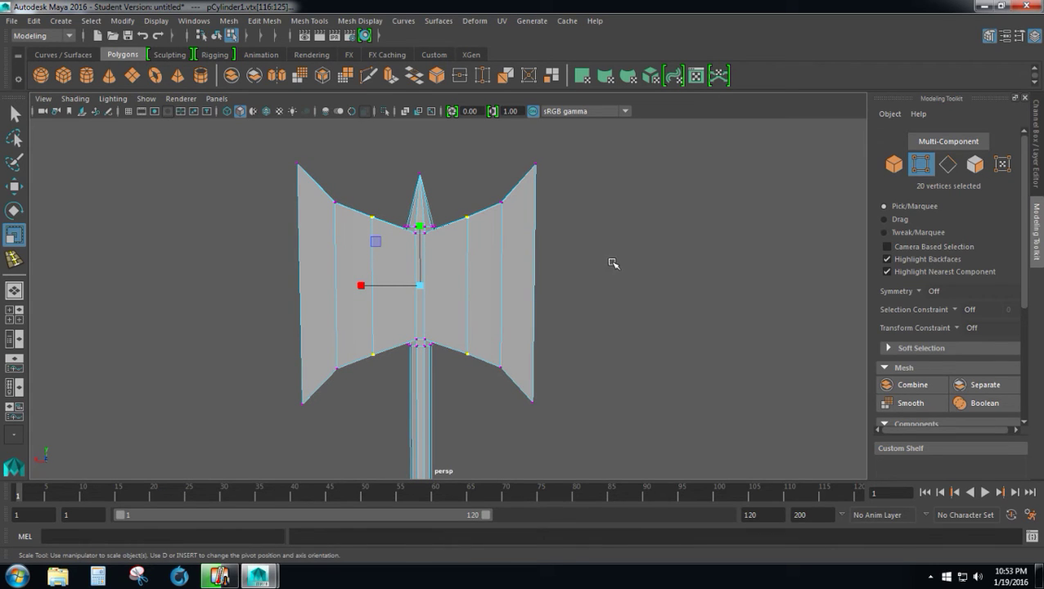
{"action": "scroll", "coordinate": [628, 301], "scroll_direction": "down", "scroll_amount": 2}
{"action": "mouse_move", "coordinate": [624, 311]}
{"action": "left_mouse_down", "text": "alt"}
{"action": "mouse_move", "coordinate": [608, 275]}
{"action": "mouse_move", "coordinate": [613, 308]}
{"action": "left_mouse_up", "text": "alt"}
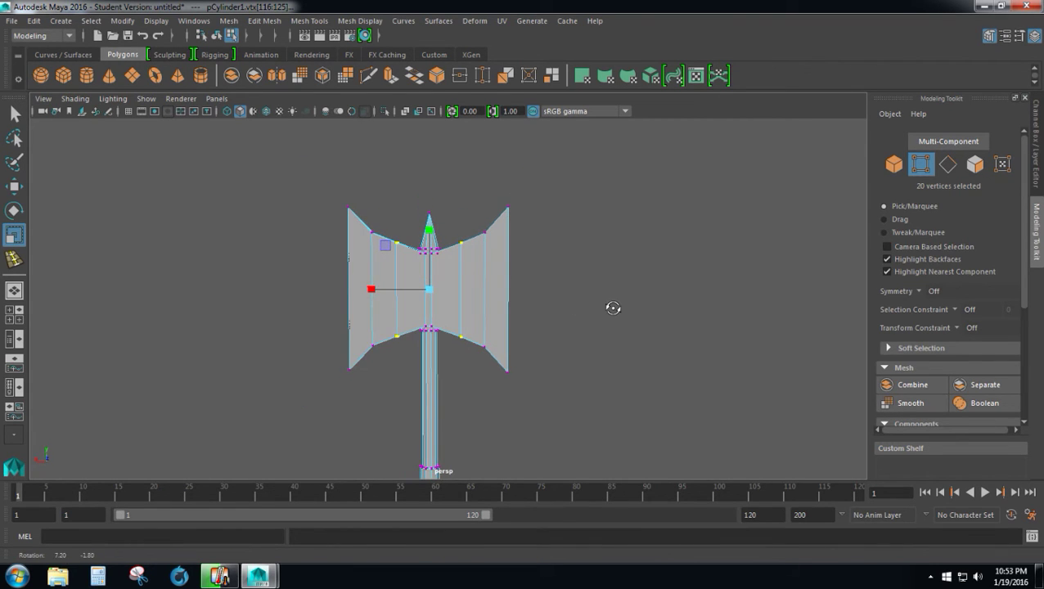
{"action": "left_click", "coordinate": [368, 77]}
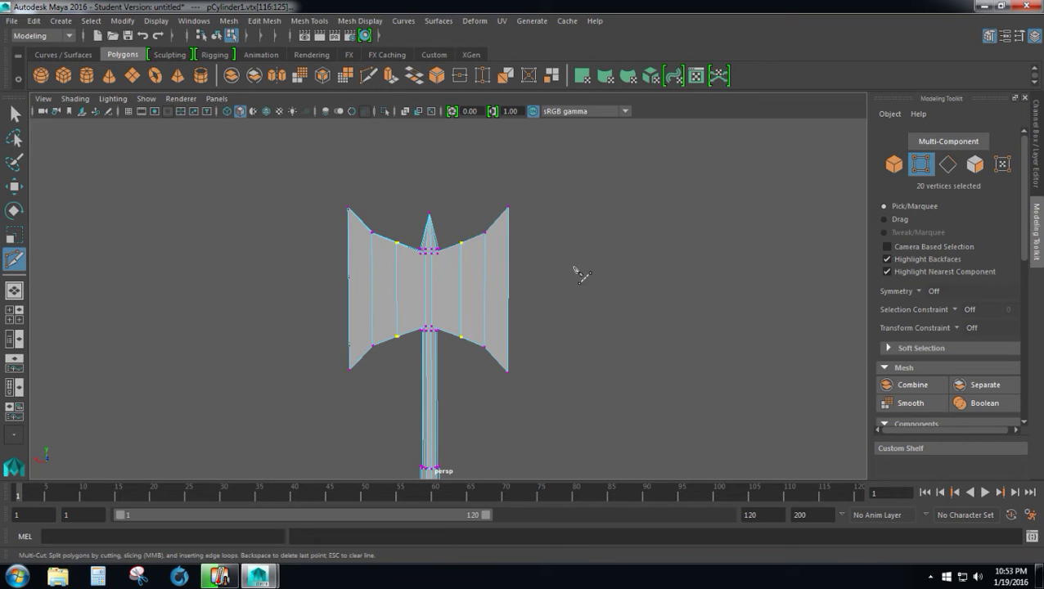
{"action": "scroll", "coordinate": [552, 282], "scroll_direction": "up", "scroll_amount": 3}
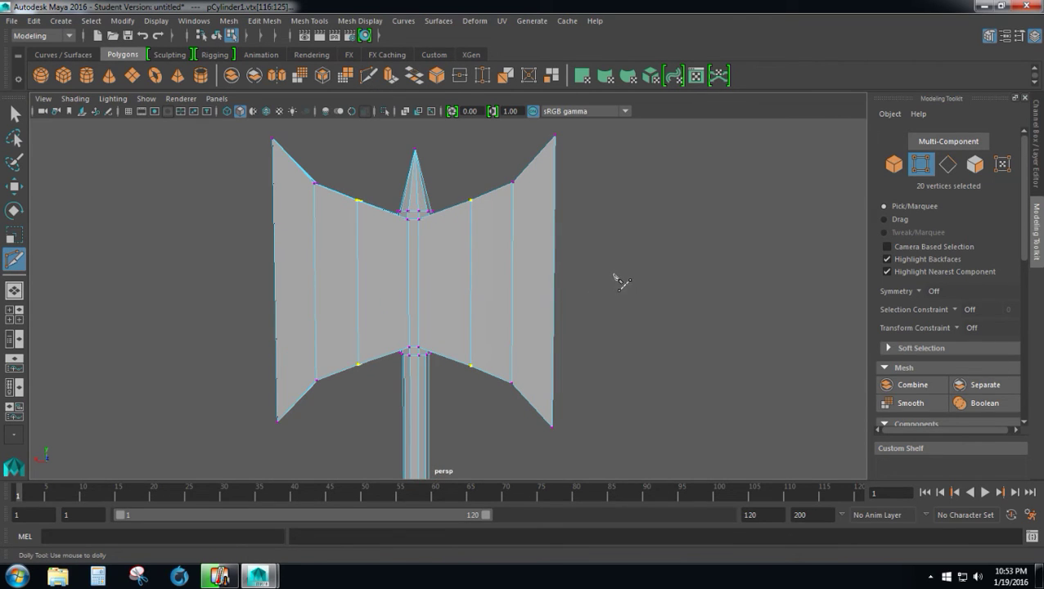
{"action": "left_click", "coordinate": [554, 284]}
{"action": "key", "text": "Return"}
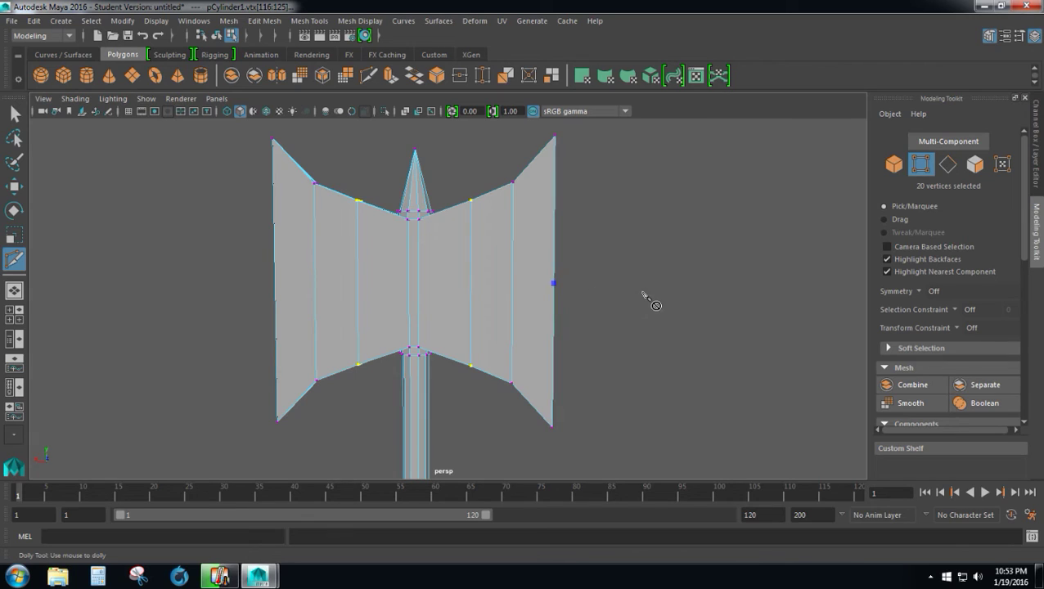
{"action": "left_click", "coordinate": [554, 285]}
{"action": "key", "text": "Return"}
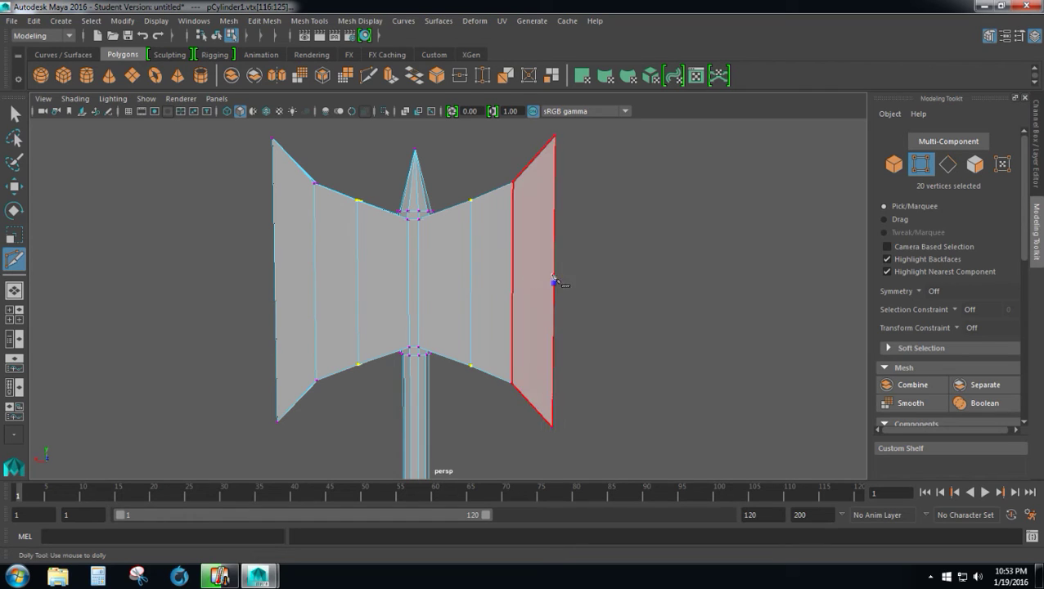
{"action": "left_click", "coordinate": [661, 257]}
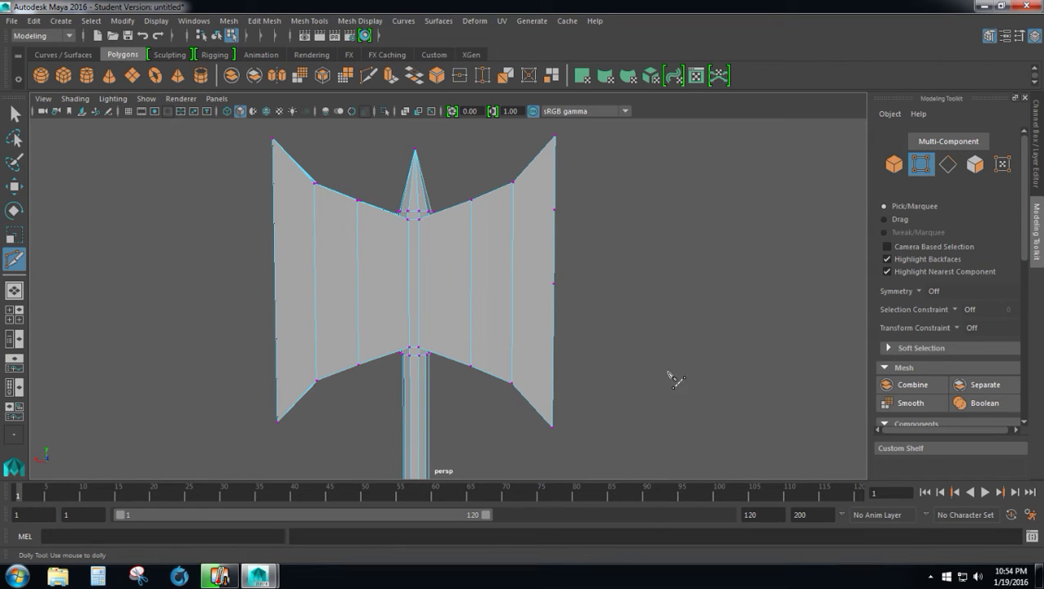
{"action": "left_click", "coordinate": [554, 364]}
- Add three evenly spaced Multi-Cut vertices along the left blade's outer edge
{"action": "left_click", "coordinate": [273, 210]}
{"action": "left_click", "coordinate": [286, 357]}
{"action": "mouse_move", "coordinate": [671, 279]}
{"action": "left_mouse_down", "text": "alt"}
{"action": "mouse_move", "coordinate": [573, 281]}
{"action": "mouse_move", "coordinate": [673, 238]}
{"action": "mouse_move", "coordinate": [678, 284]}
{"action": "mouse_move", "coordinate": [670, 283]}
{"action": "left_mouse_up", "text": "alt"}
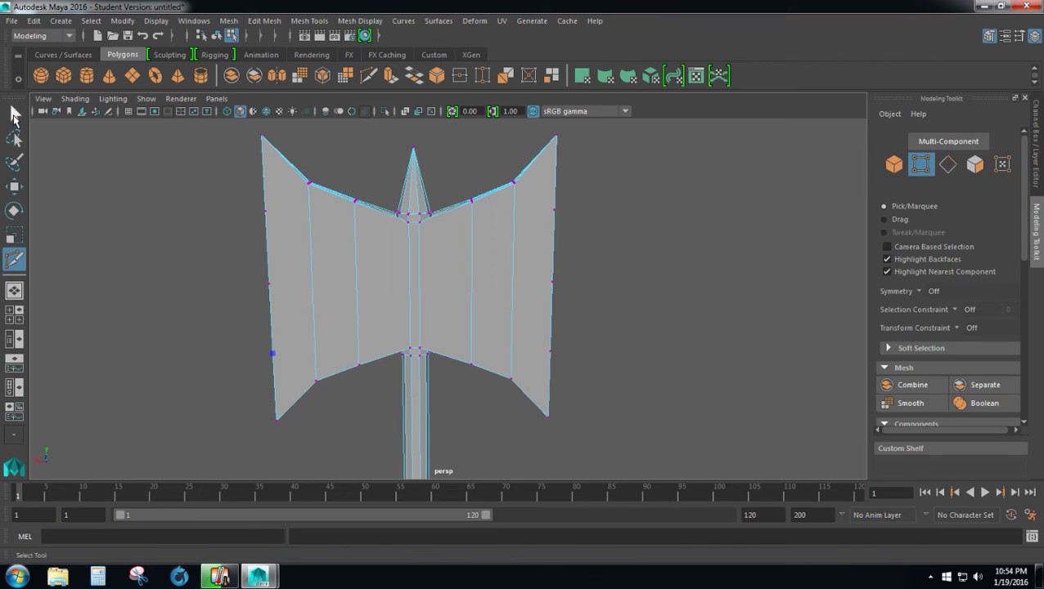
- Select the middle vertex on the right blade's outer edge and set its X value to -2
{"action": "left_click", "coordinate": [15, 115]}
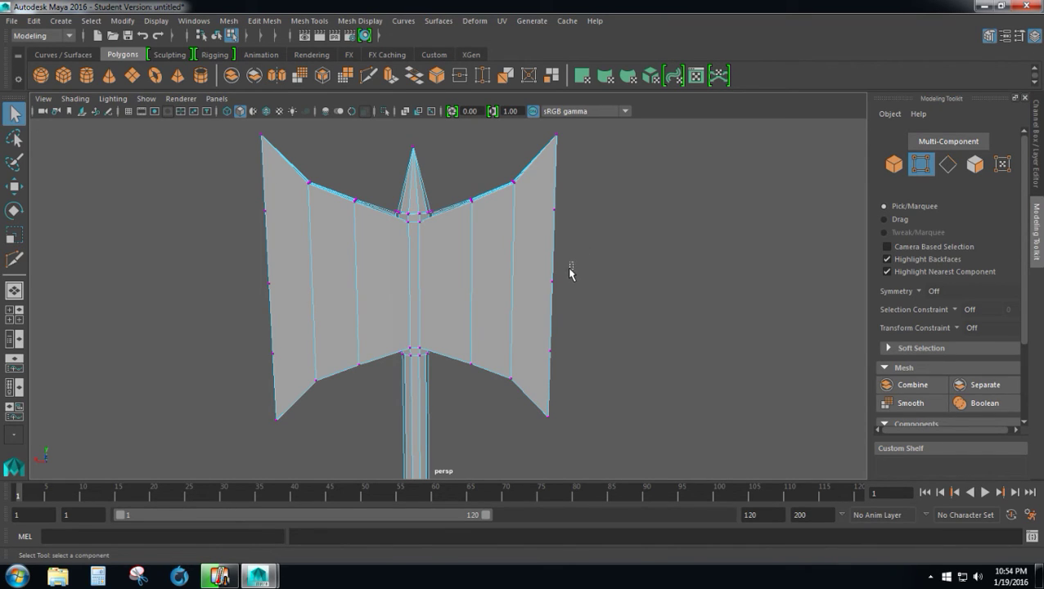
{"action": "left_click_drag", "start_coordinate": [570, 273], "coordinate": [536, 308]}
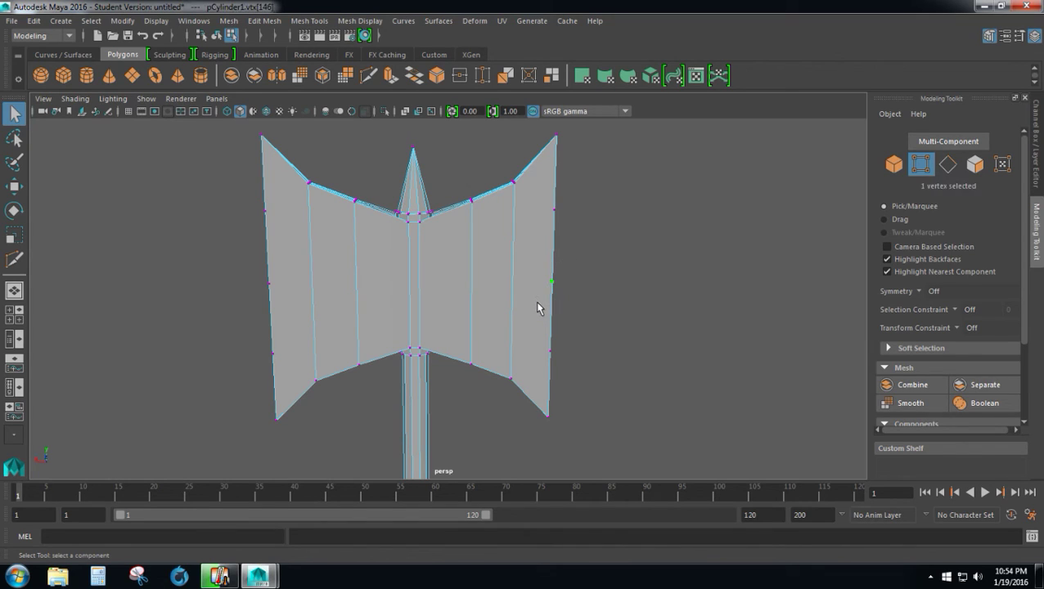
{"action": "left_click", "coordinate": [1026, 98]}
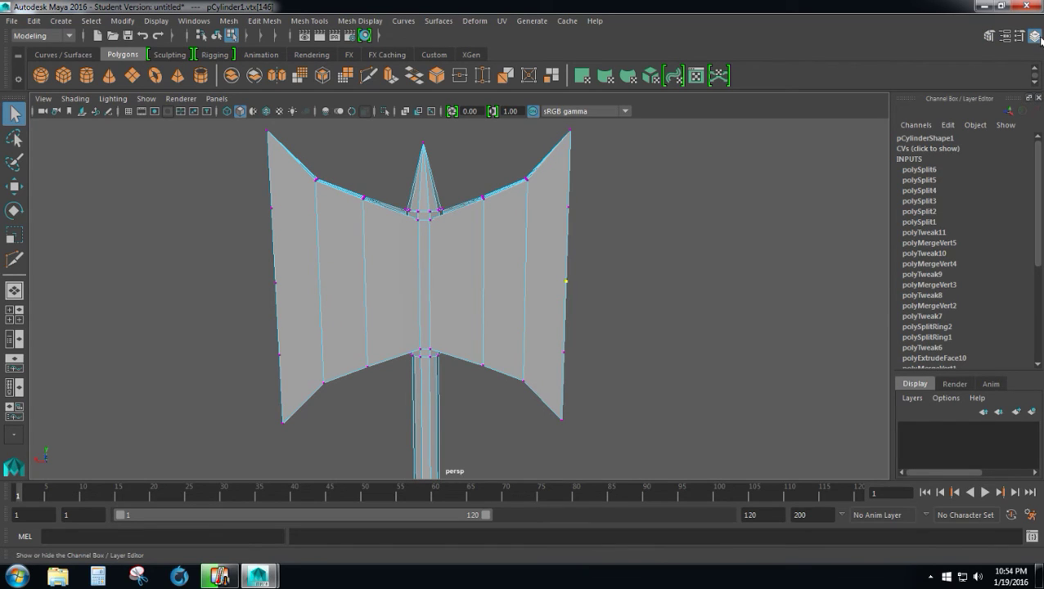
{"action": "left_click", "coordinate": [923, 149]}
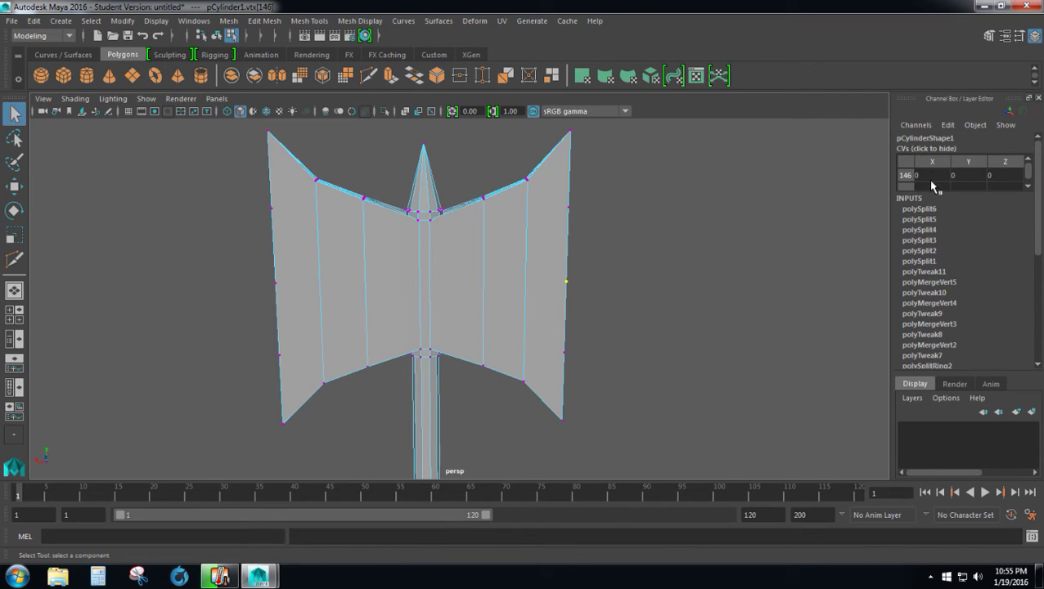
{"action": "double_click", "coordinate": [932, 177]}
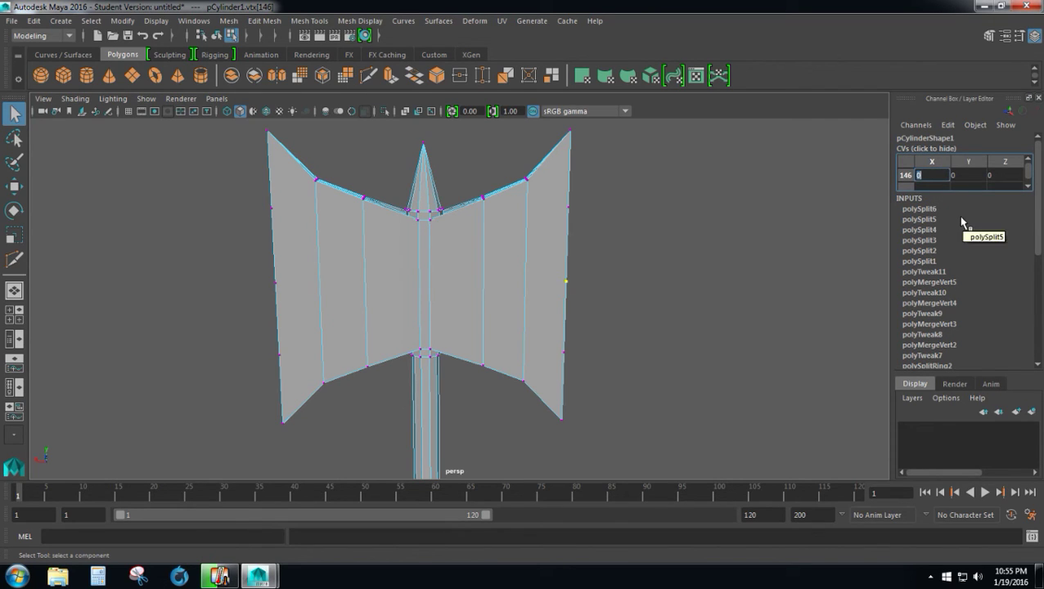
{"action": "type", "text": "2"}
{"action": "key", "text": "Return"}
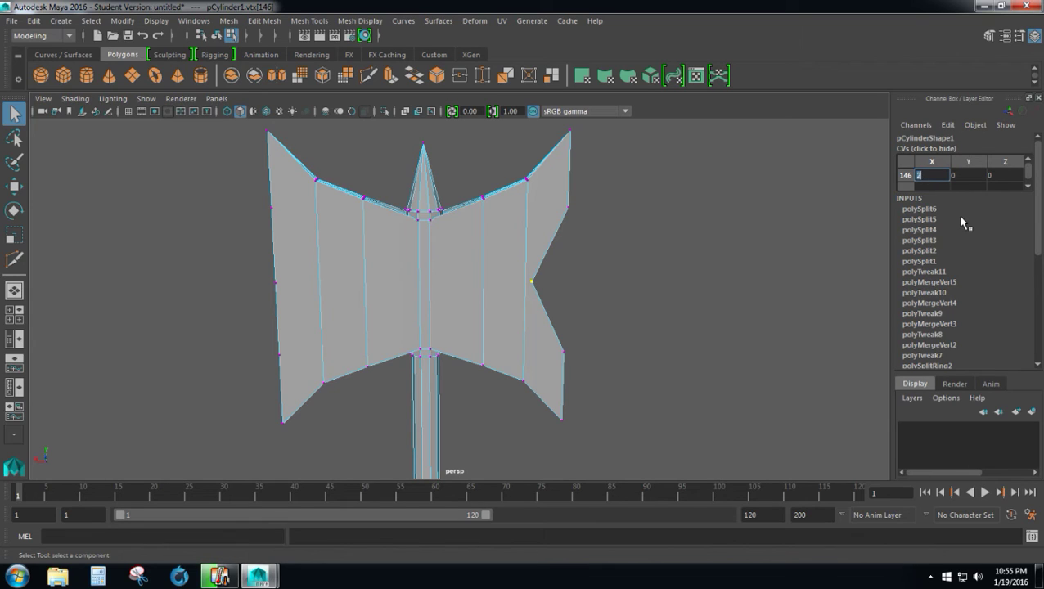
{"action": "type", "text": "-2"}
{"action": "key", "text": "Return"}
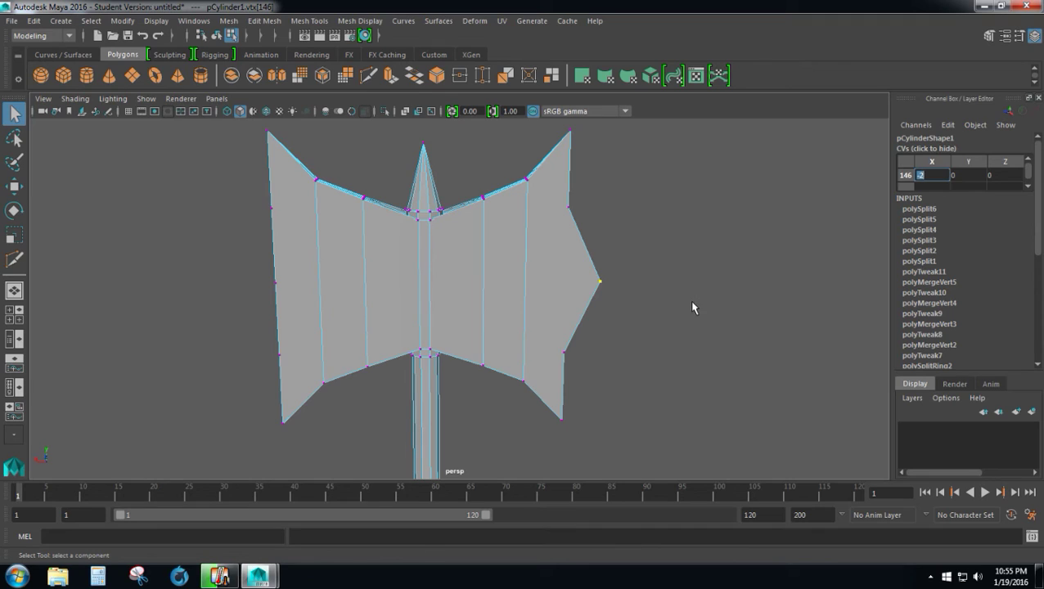
- Set the X value of the middle vertex on the left blade's outer edge to 2
{"action": "left_click_drag", "start_coordinate": [240, 264], "coordinate": [283, 302]}
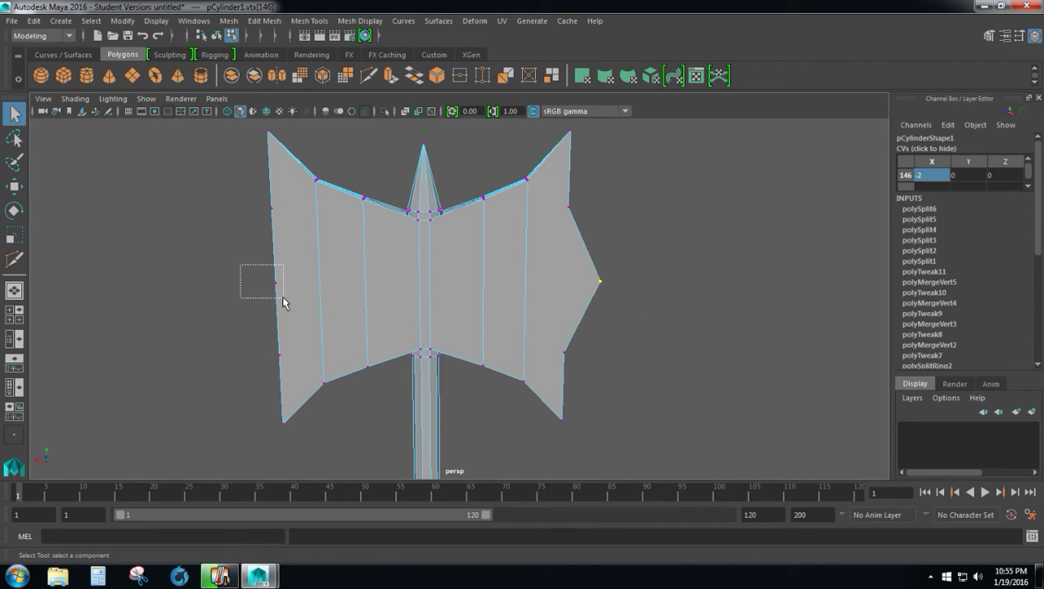
{"action": "left_click_drag", "start_coordinate": [284, 303], "coordinate": [285, 303]}
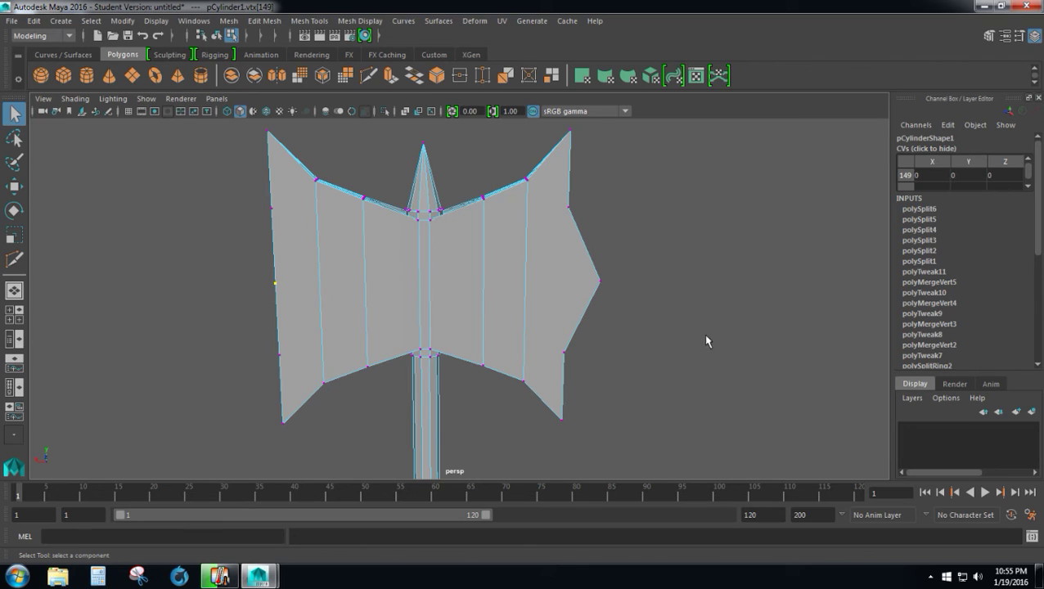
{"action": "left_click", "coordinate": [932, 176]}
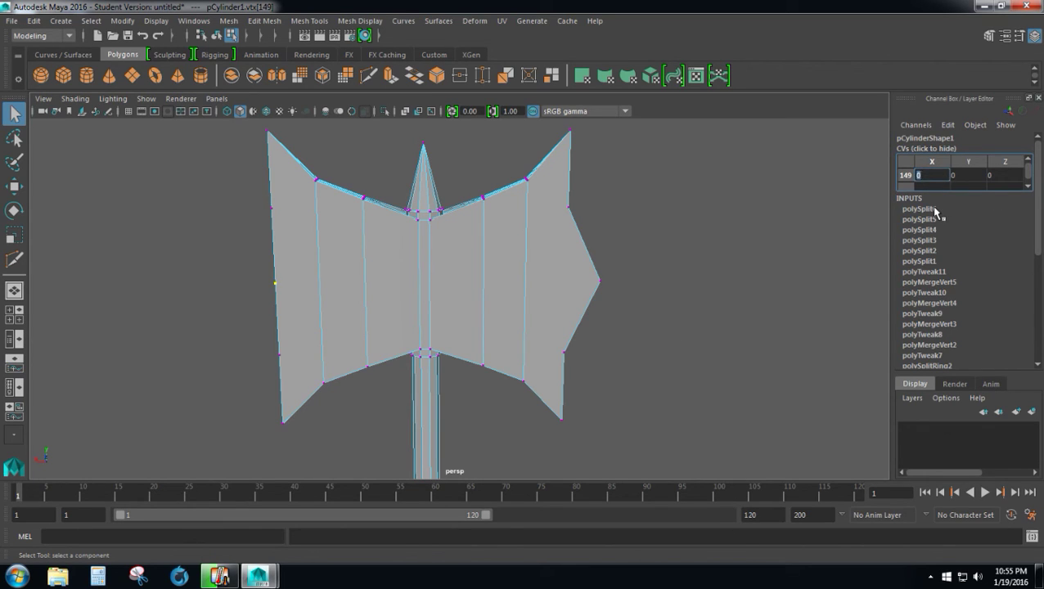
{"action": "type", "text": "2"}
{"action": "key", "text": "Return"}
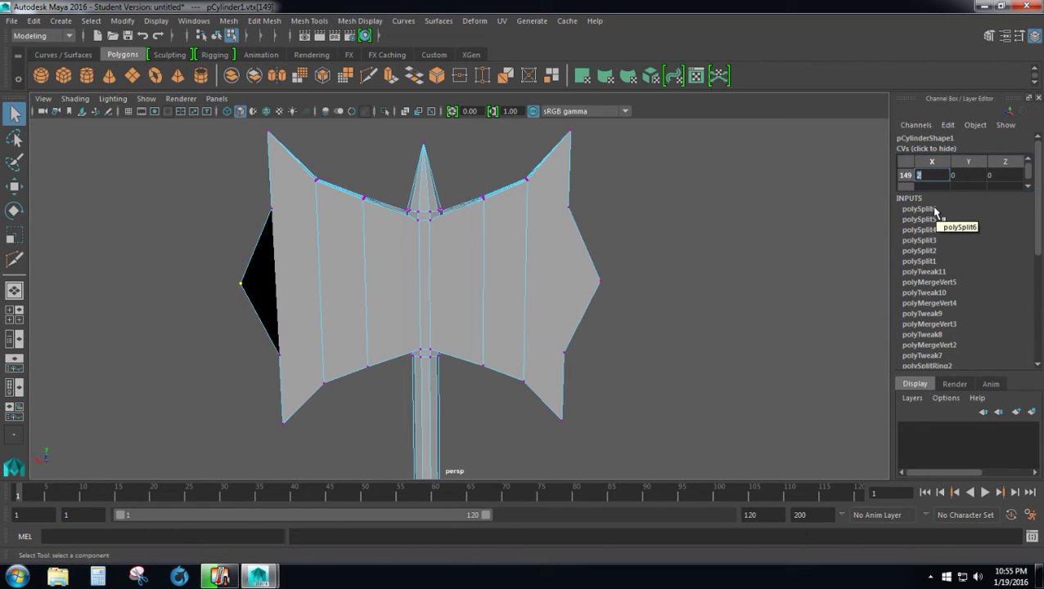
{"action": "left_click", "coordinate": [662, 233]}
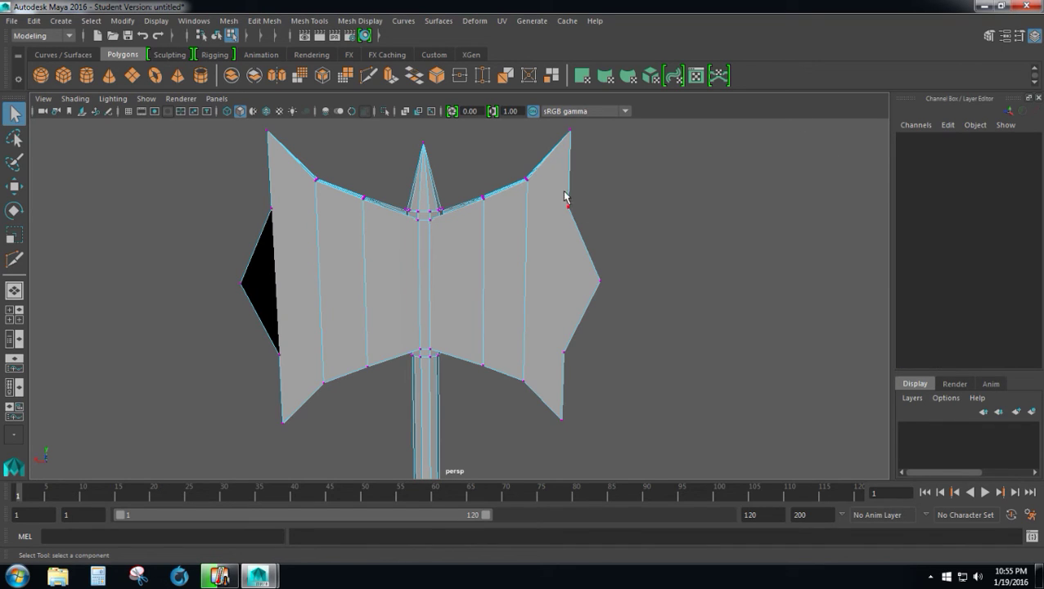
- Set the X value of the upper and lower added vertices on the right blade's outer edge to -1.5
{"action": "left_click_drag", "start_coordinate": [577, 212], "coordinate": [580, 220]}
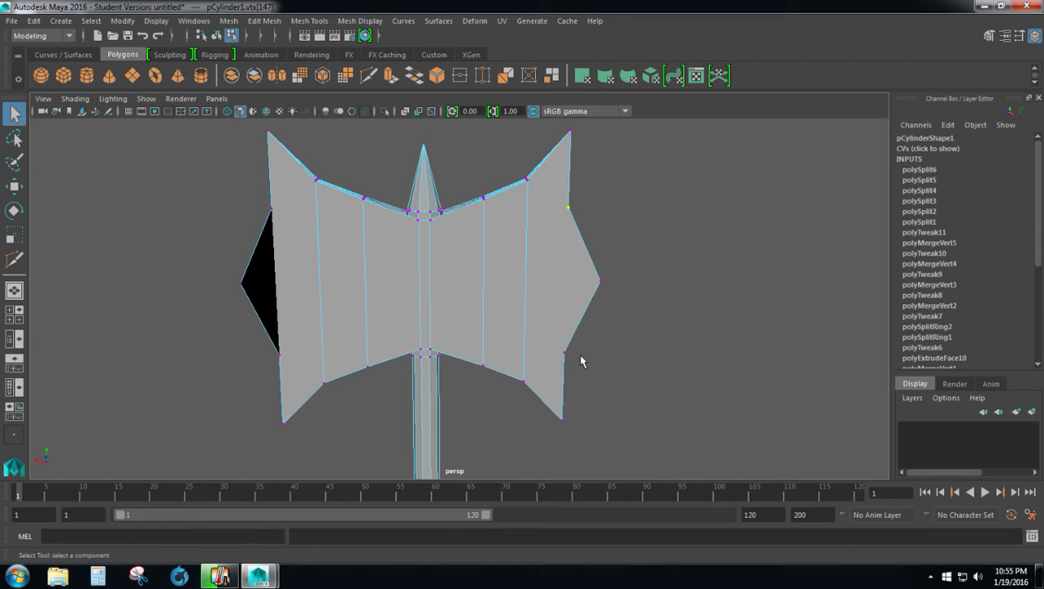
{"action": "left_click", "coordinate": [917, 150]}
{"action": "double_click", "coordinate": [932, 176]}
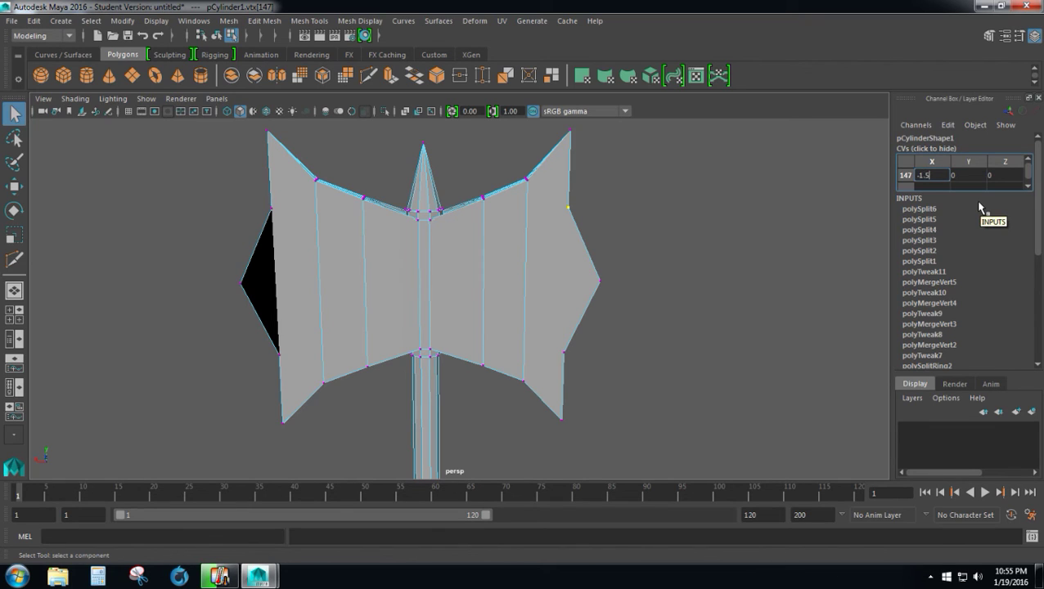
{"action": "type", "text": "-1.5"}
{"action": "key", "text": "Return"}
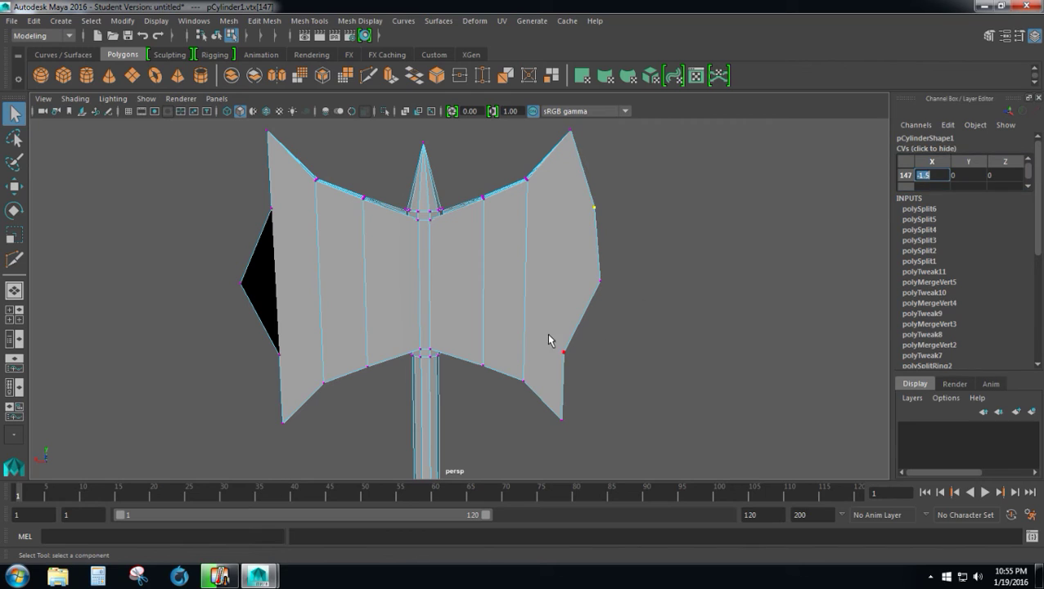
{"action": "left_click_drag", "start_coordinate": [548, 341], "coordinate": [588, 373]}
{"action": "left_click", "coordinate": [929, 179]}
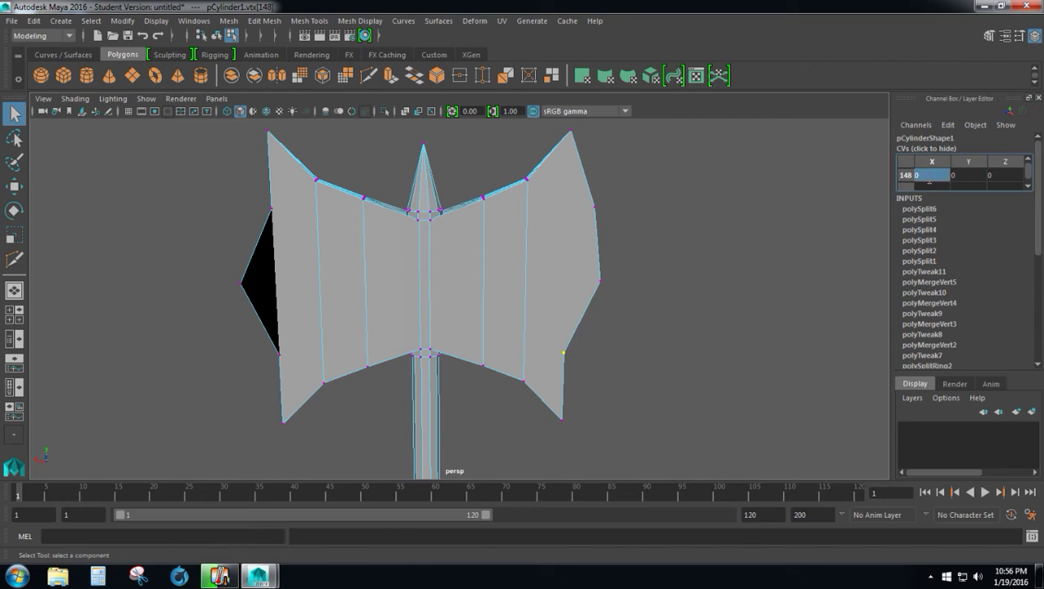
{"action": "left_click", "coordinate": [929, 177]}
{"action": "key", "text": "Return"}
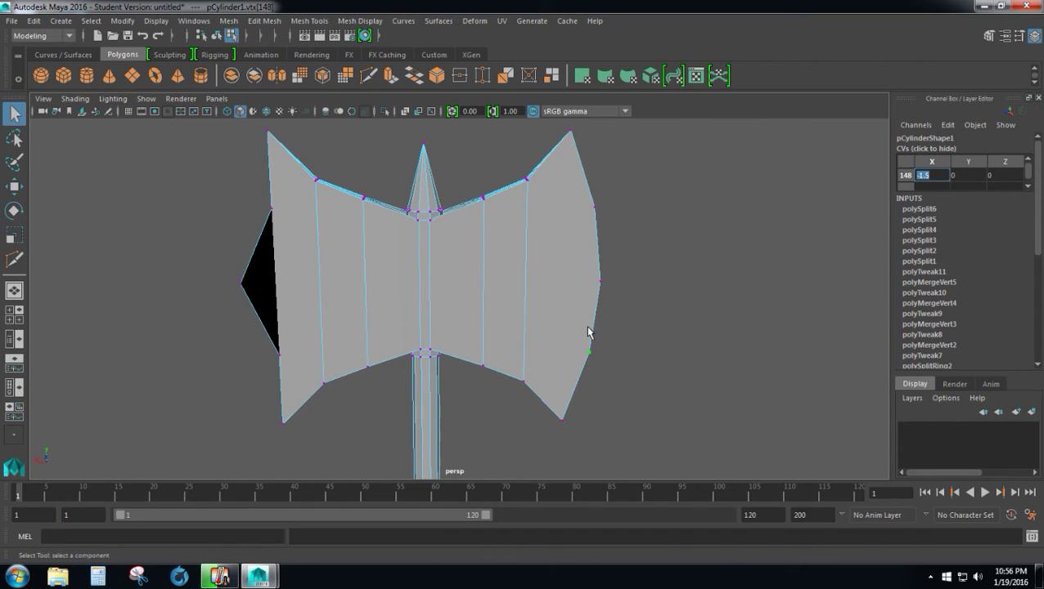
- Set the X value of the upper and lower added vertices on the left blade's outer edge to 1.5 and return to object mode
{"action": "left_click_drag", "start_coordinate": [239, 190], "coordinate": [275, 228]}
{"action": "double_click", "coordinate": [933, 176]}
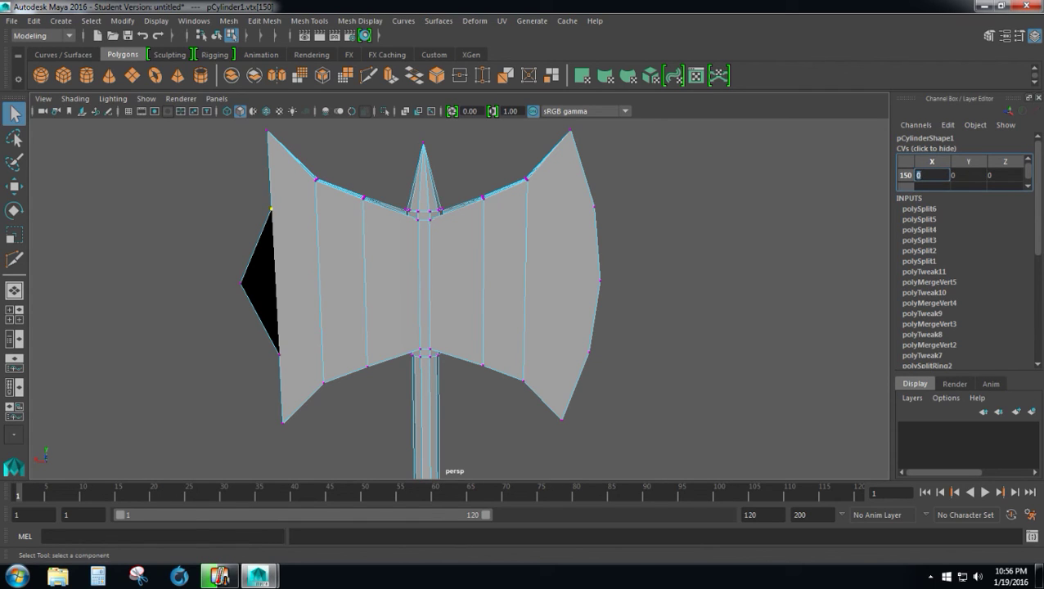
{"action": "type", "text": "1.5"}
{"action": "key", "text": "Return"}
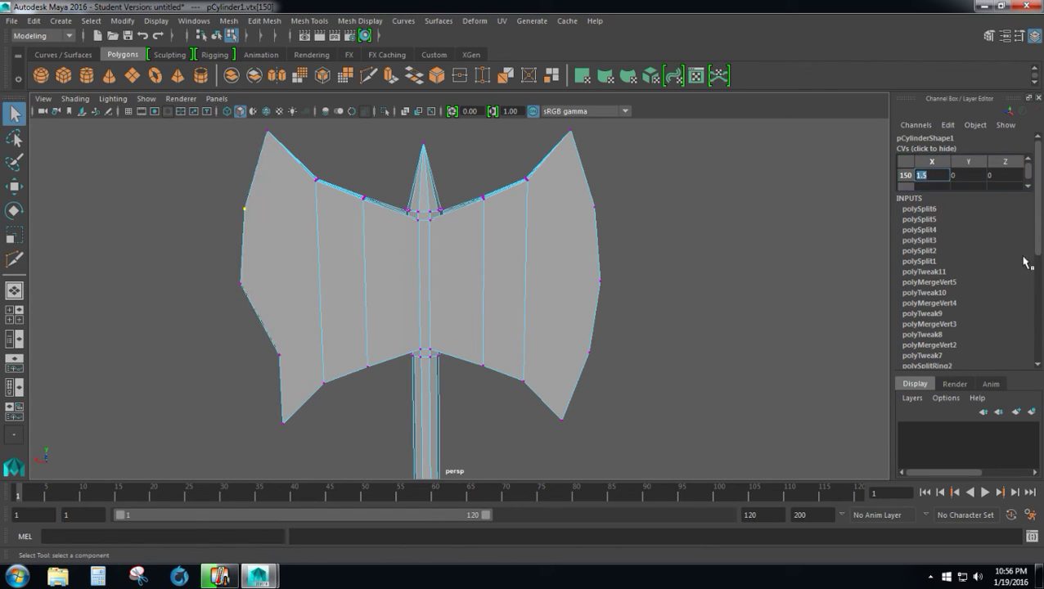
{"action": "left_click_drag", "start_coordinate": [300, 343], "coordinate": [270, 381]}
{"action": "double_click", "coordinate": [927, 175]}
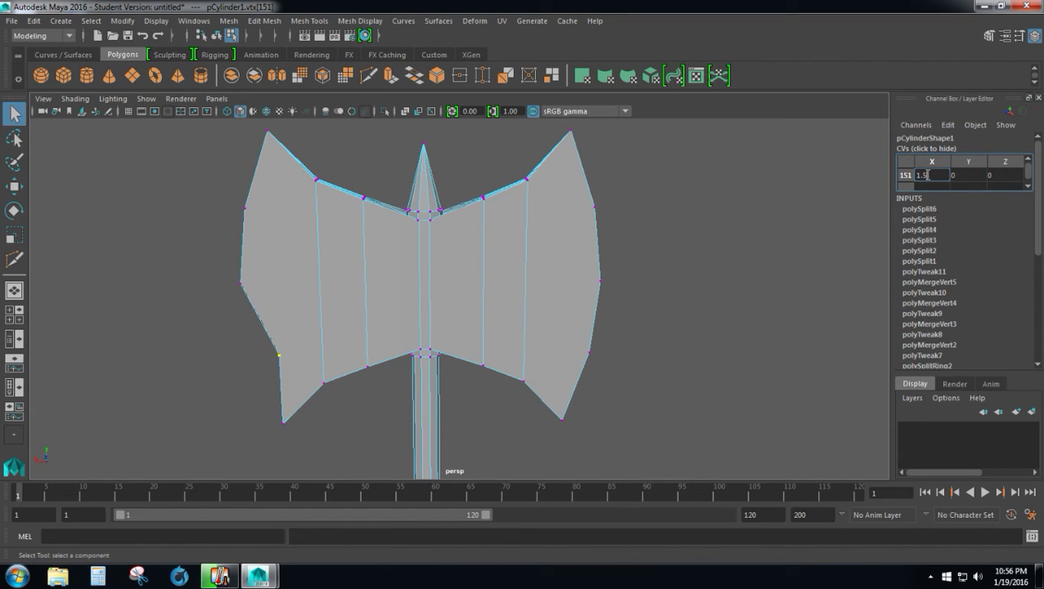
{"action": "key", "text": "Return"}
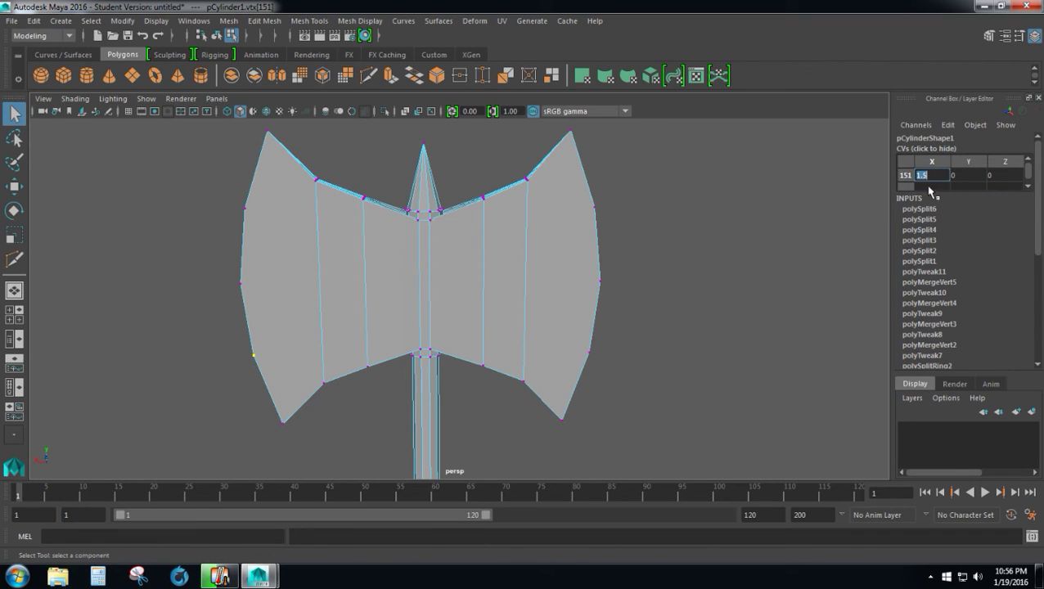
{"action": "right_click", "coordinate": [473, 275]}
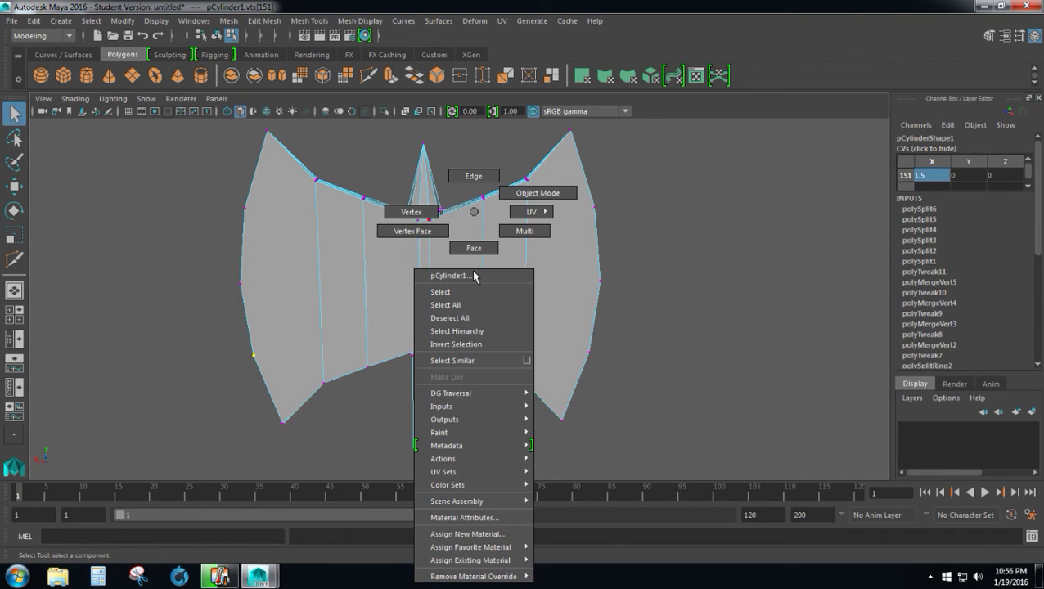
{"action": "left_click", "coordinate": [537, 193]}
{"action": "left_click", "coordinate": [682, 253]}
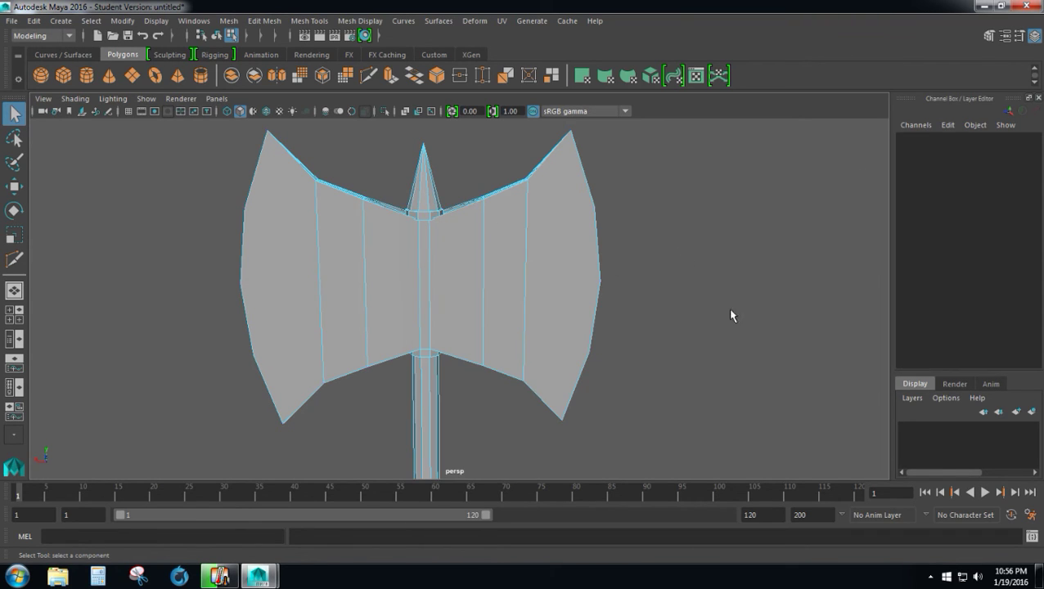
- Select the ten cap faces at the bottom of the handle, extrude them and scale them slightly outward
{"action": "left_click_drag", "start_coordinate": [728, 307], "coordinate": [510, 387], "text": "alt"}
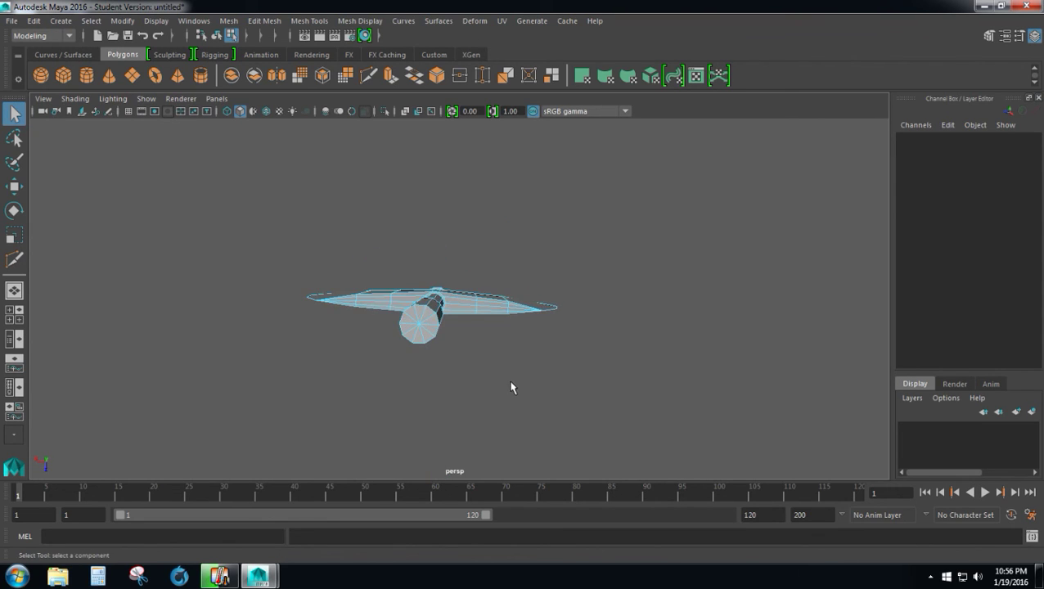
{"action": "left_click", "coordinate": [989, 37]}
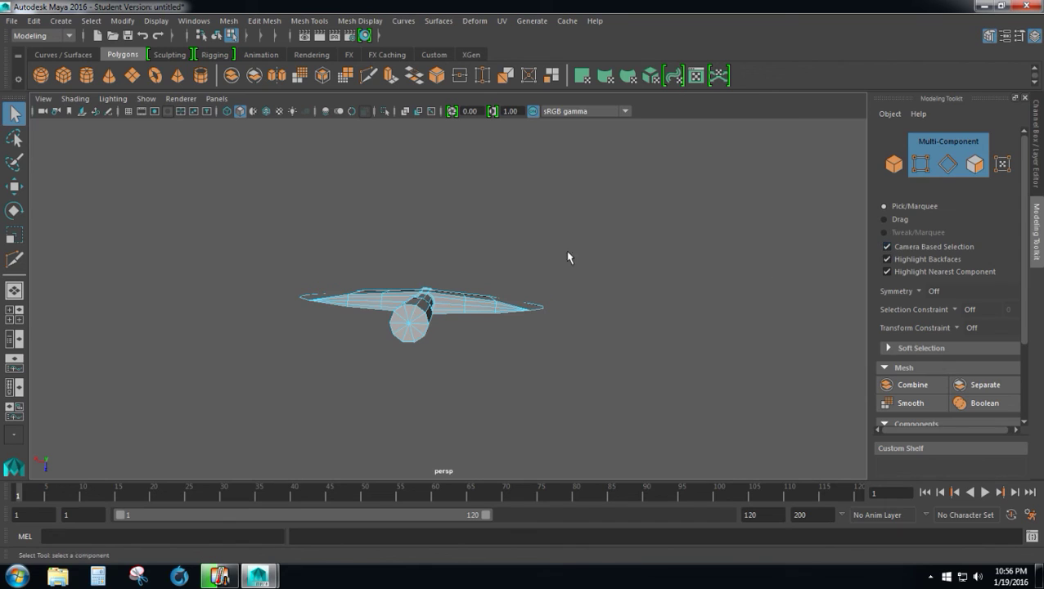
{"action": "right_click_drag", "start_coordinate": [409, 331], "coordinate": [404, 252]}
{"action": "scroll", "coordinate": [409, 270], "scroll_direction": "up", "scroll_amount": 3}
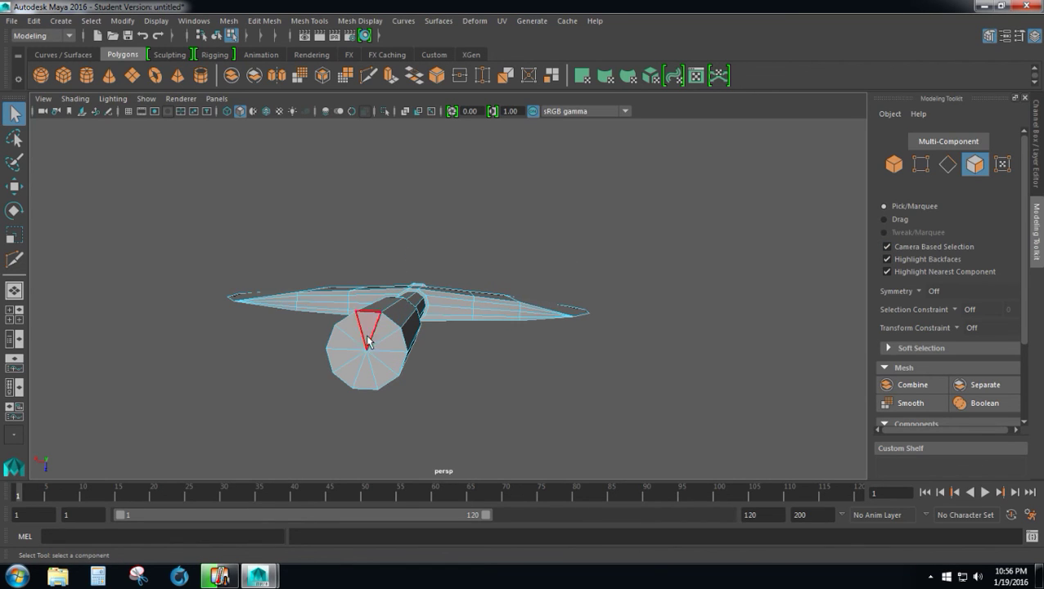
{"action": "left_click_drag", "start_coordinate": [354, 335], "coordinate": [505, 369]}
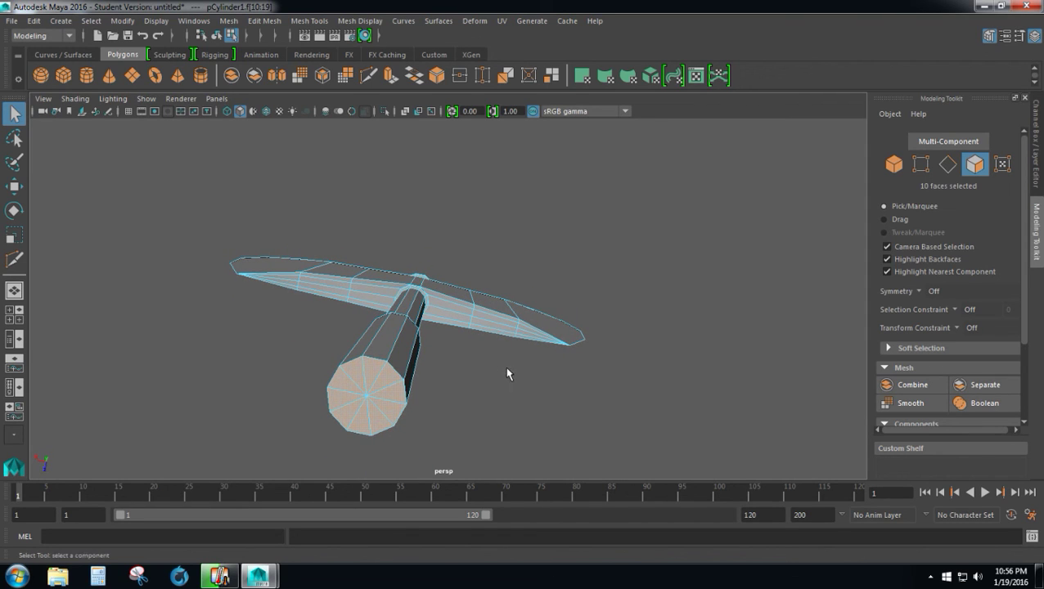
{"action": "key", "text": "ctrl+e"}
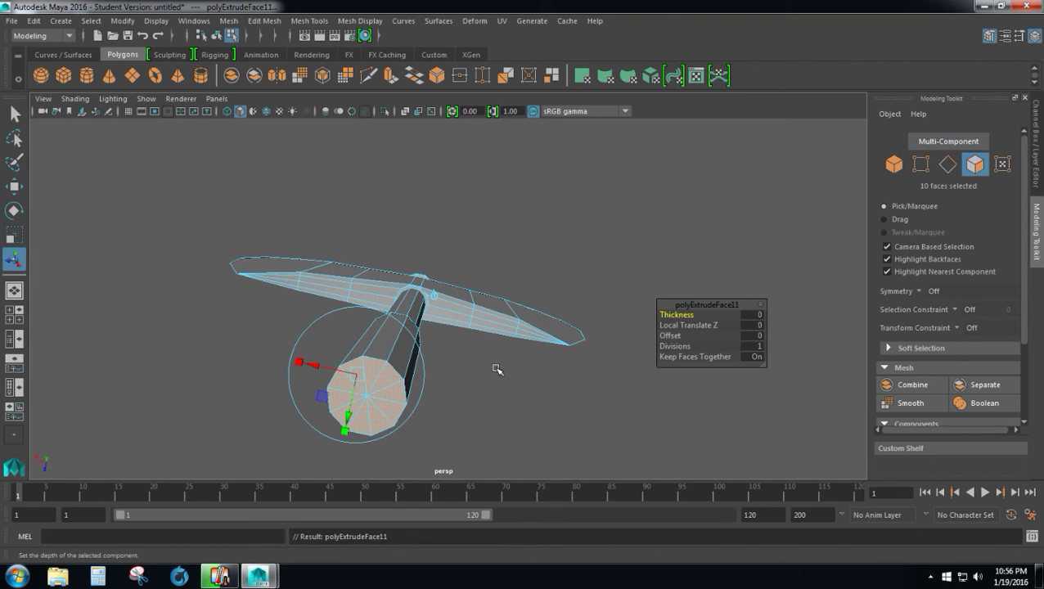
{"action": "key", "text": "r"}
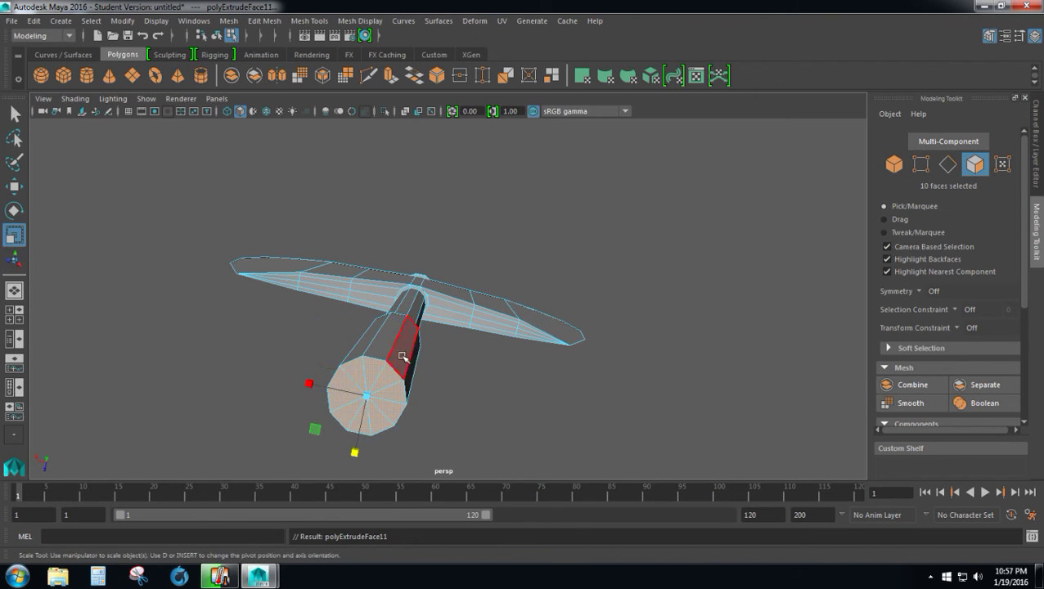
{"action": "left_click_drag", "start_coordinate": [319, 433], "coordinate": [317, 438]}
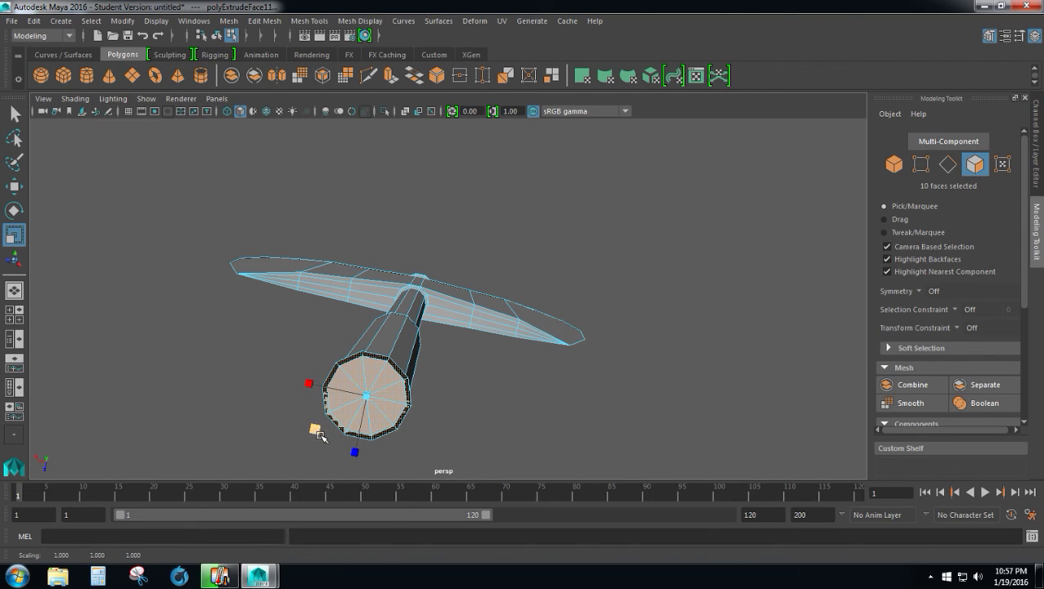
- Extrude the enlarged handle cap faces downward with a Local Translate Z of about 0.18 to form a thin rim
{"action": "key", "text": "ctrl+e"}
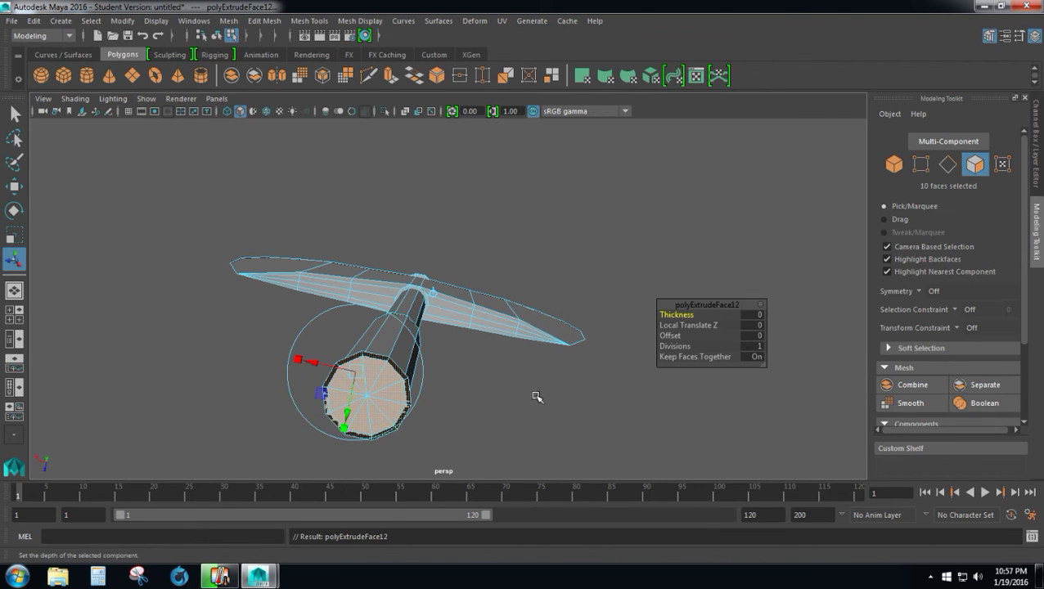
{"action": "left_click_drag", "start_coordinate": [536, 397], "coordinate": [532, 441], "text": "alt"}
{"action": "key", "text": "f"}
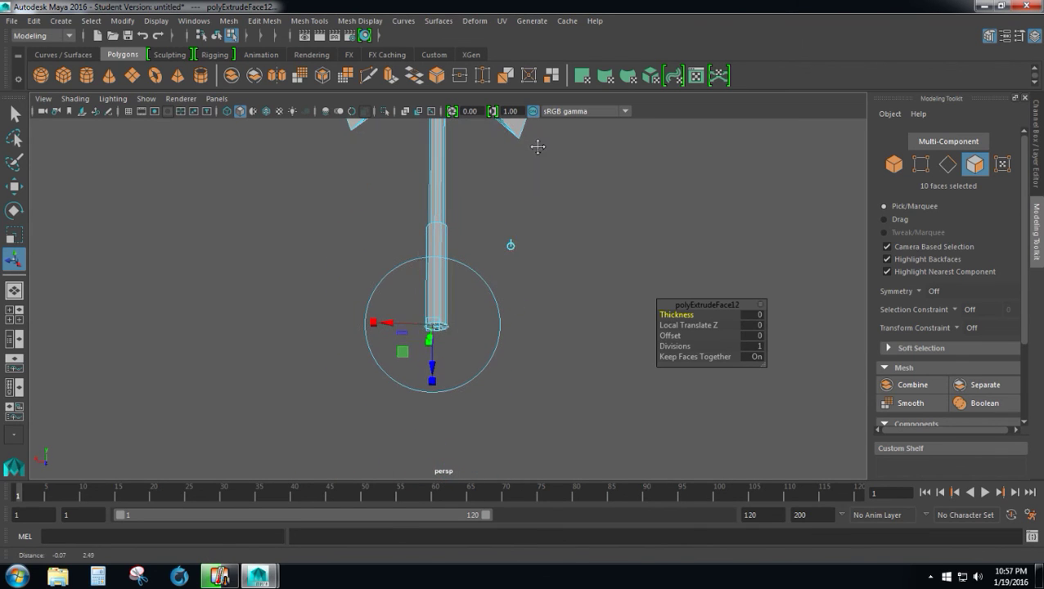
{"action": "left_click_drag", "start_coordinate": [439, 386], "coordinate": [435, 366]}
{"action": "scroll", "coordinate": [467, 344], "scroll_direction": "up", "scroll_amount": 6}
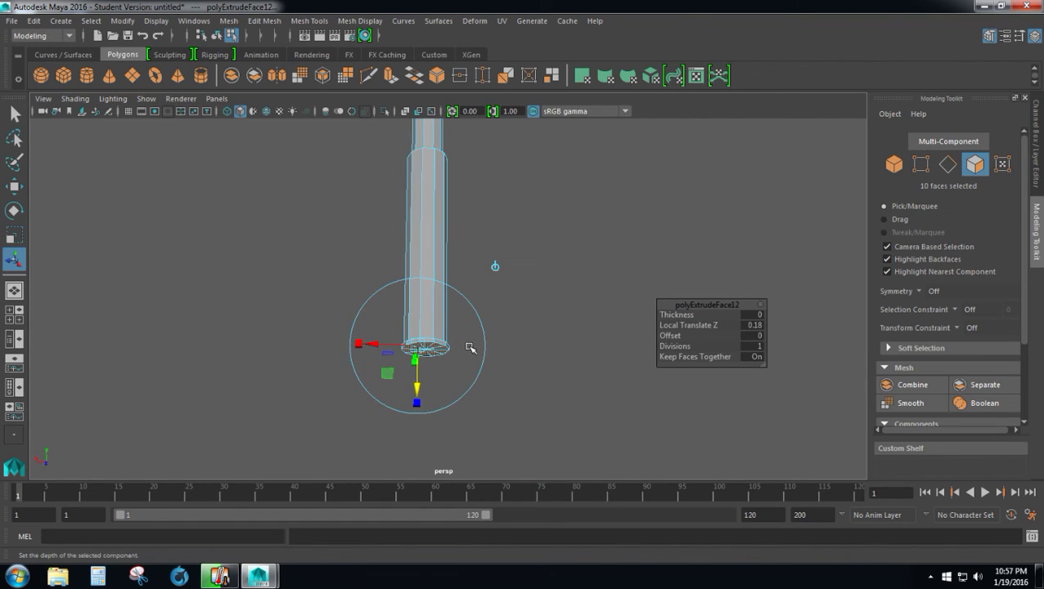
{"action": "scroll", "coordinate": [467, 363], "scroll_direction": "up", "scroll_amount": 2}
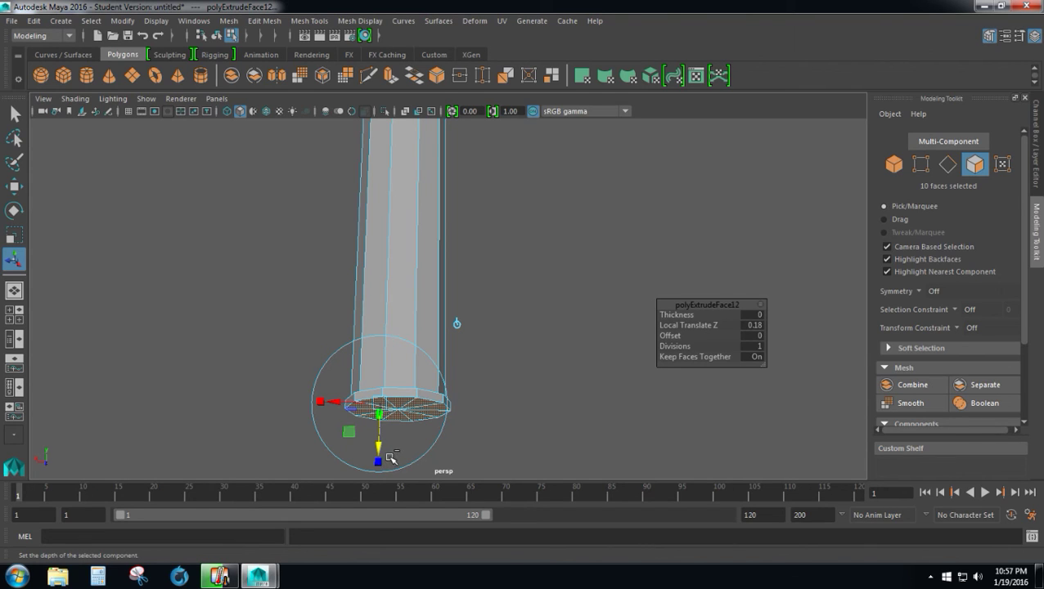
- Extrude the rim's bottom faces once more and scale them slightly inward
{"action": "key", "text": "ctrl+e"}
{"action": "key", "text": "r"}
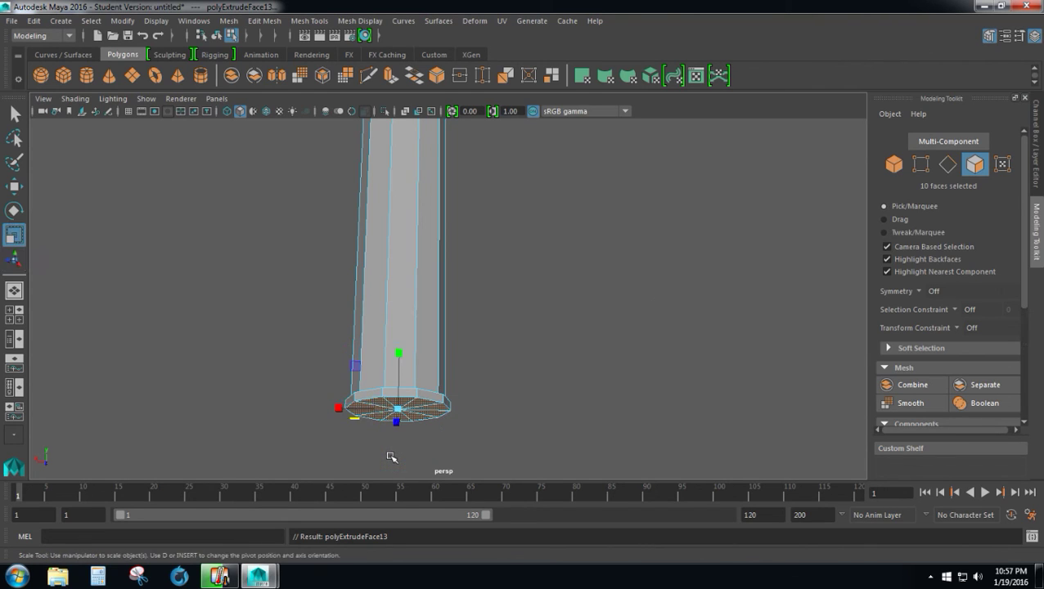
{"action": "left_click_drag", "start_coordinate": [412, 446], "coordinate": [407, 420], "text": "alt"}
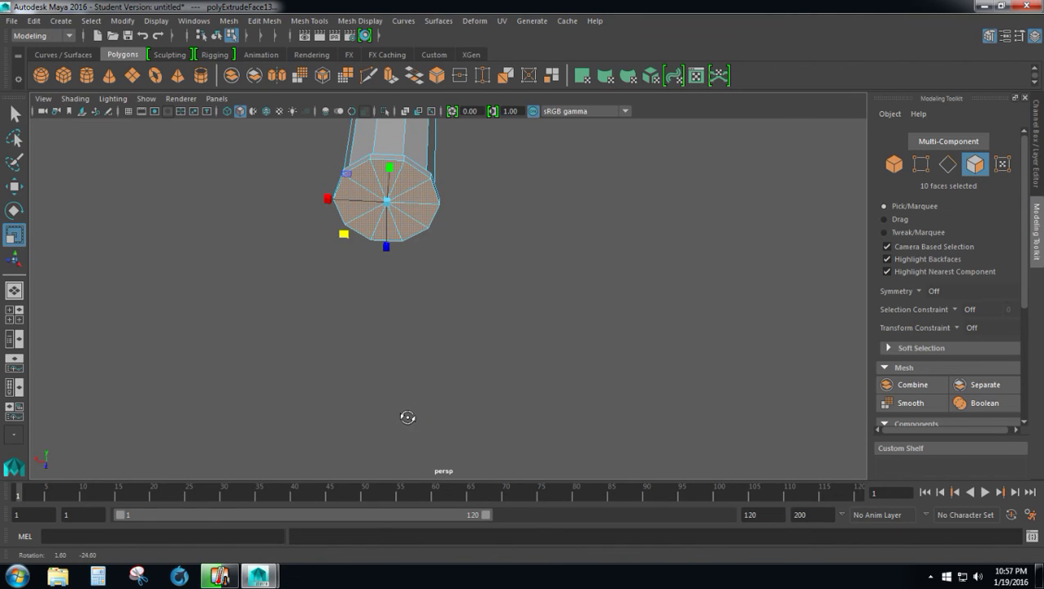
{"action": "left_click_drag", "start_coordinate": [347, 239], "coordinate": [345, 236]}
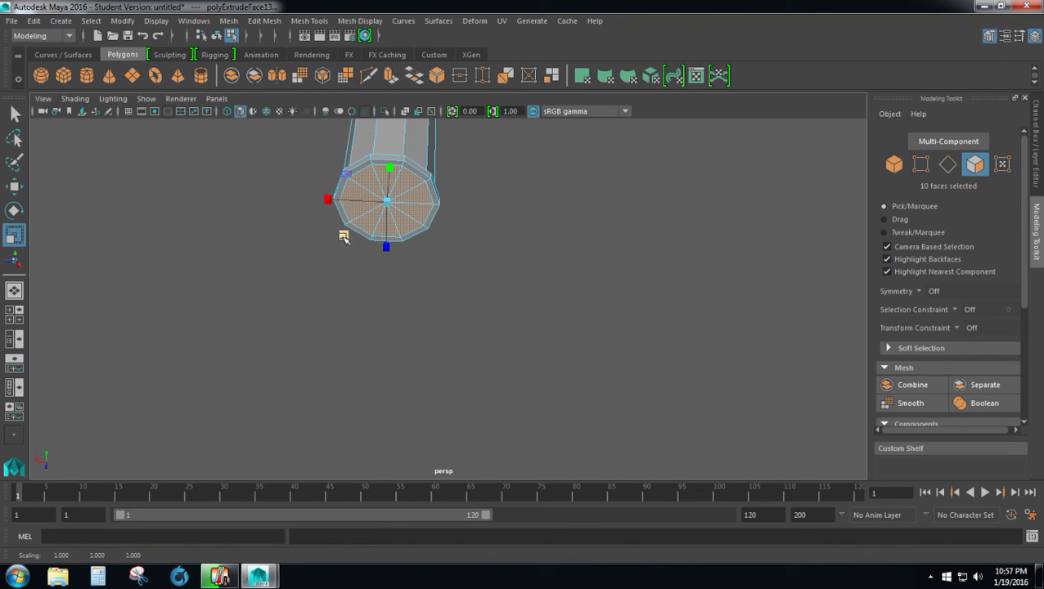
- Extrude the inset faces downward below the rim with a Local Translate Z of about 2.186
{"action": "key", "text": "ctrl+e"}
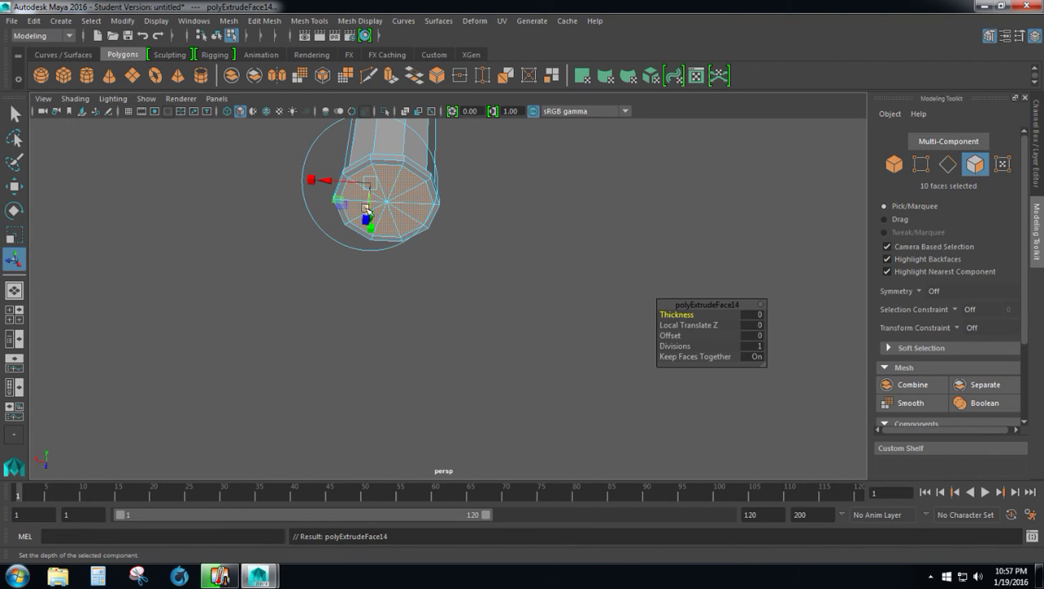
{"action": "left_click_drag", "start_coordinate": [457, 216], "coordinate": [483, 253], "text": "alt"}
{"action": "left_click_drag", "start_coordinate": [404, 378], "coordinate": [403, 432]}
{"action": "scroll", "coordinate": [444, 397], "scroll_direction": "down", "scroll_amount": 2}
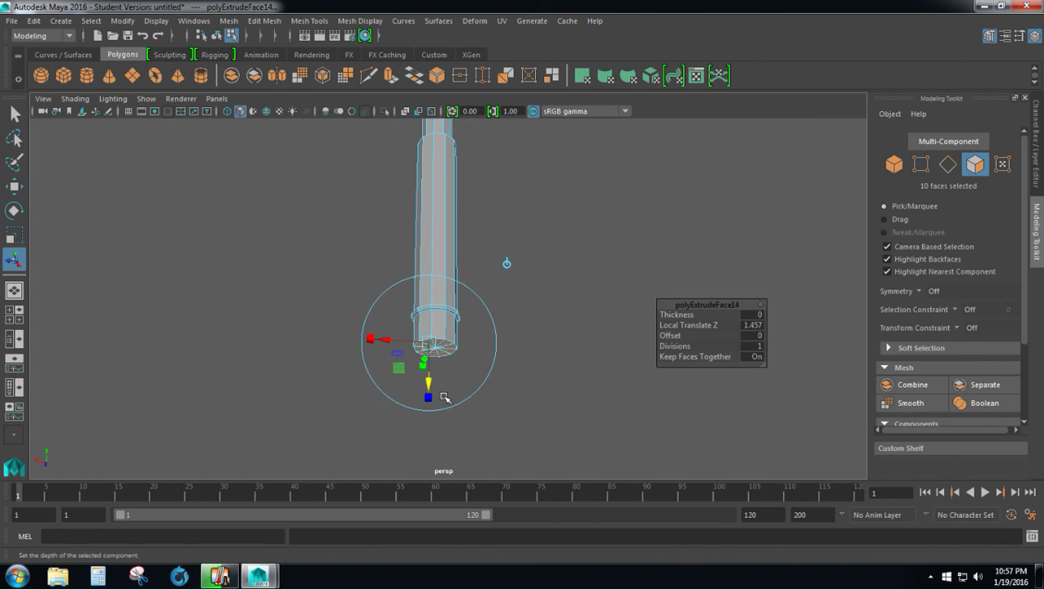
{"action": "mouse_move", "coordinate": [428, 384]}
{"action": "left_mouse_down"}
{"action": "mouse_move", "coordinate": [427, 402]}
{"action": "mouse_move", "coordinate": [430, 393]}
{"action": "left_mouse_up"}
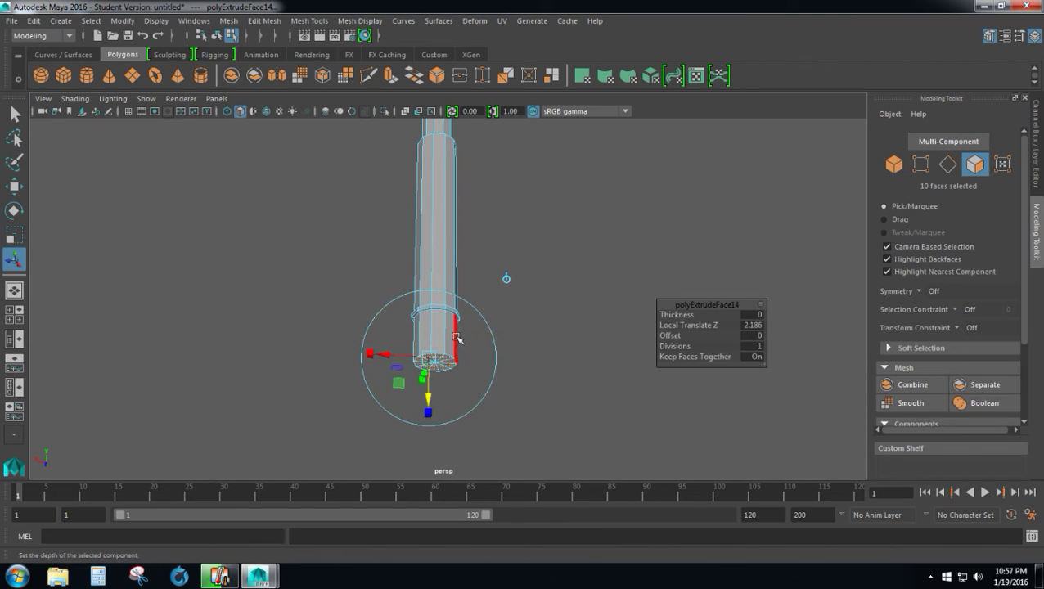
- Select all 11 vertices at the handle's bottom end and merge them to the center to form a pointed pommel
{"action": "right_click_drag", "start_coordinate": [437, 212], "coordinate": [380, 218]}
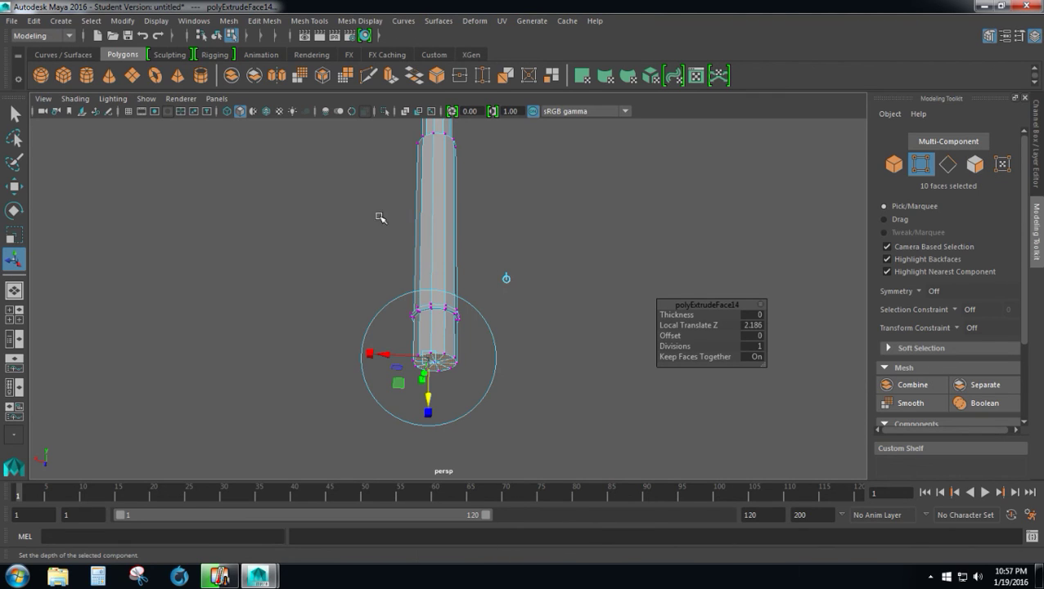
{"action": "left_click_drag", "start_coordinate": [509, 344], "coordinate": [379, 414]}
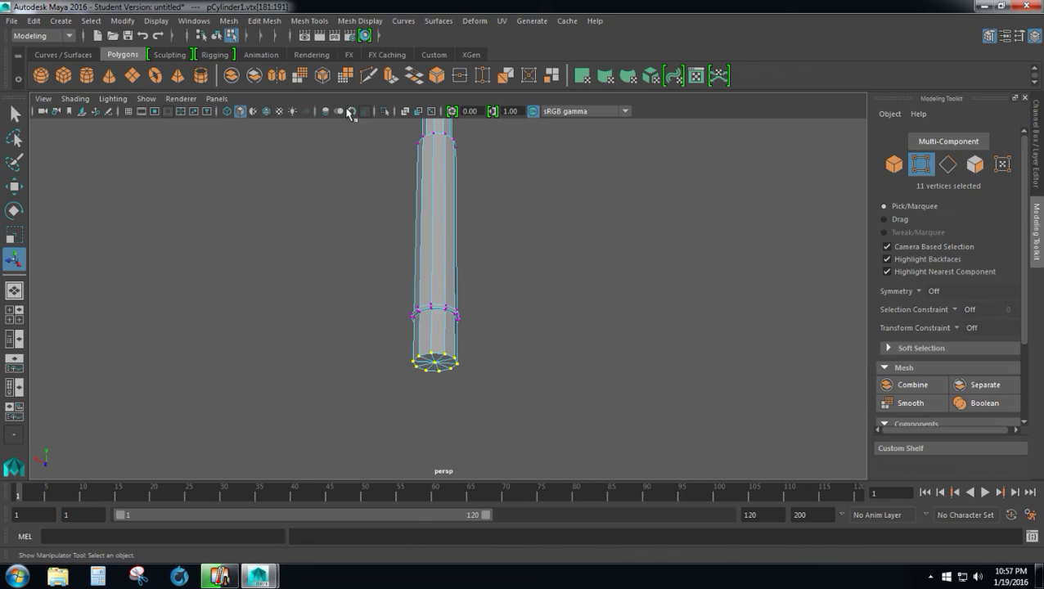
{"action": "left_click", "coordinate": [271, 22]}
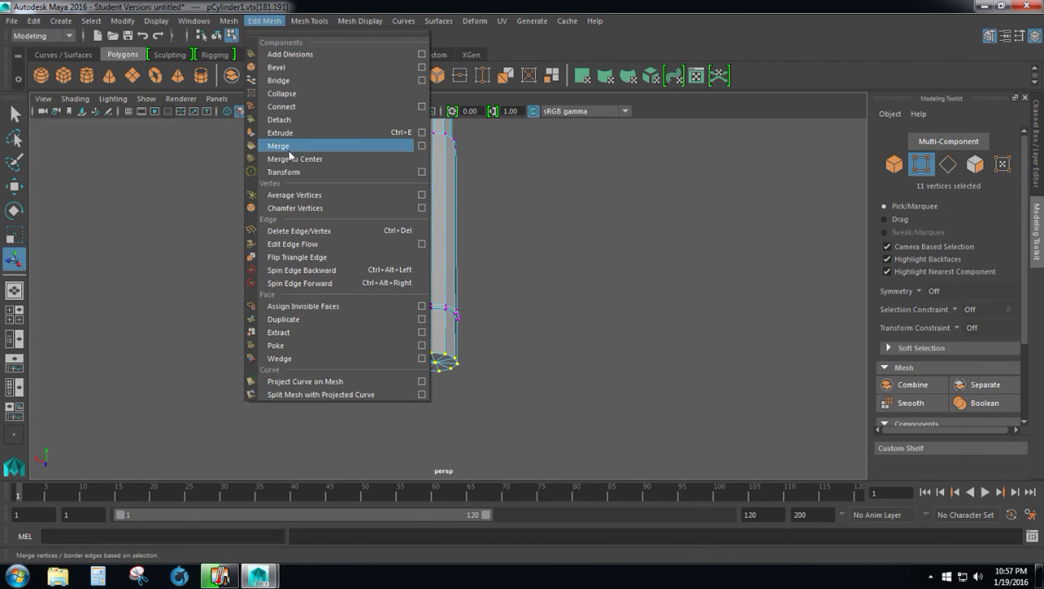
{"action": "left_click", "coordinate": [339, 160]}
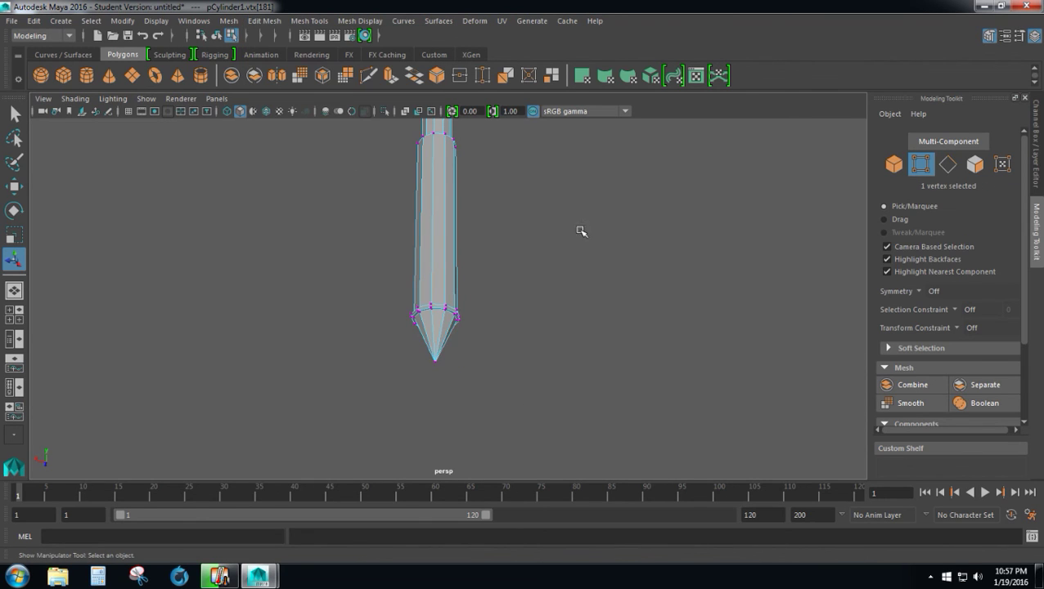
- Return the axe to object mode, deselect it and inspect the whole model from several angles
{"action": "scroll", "coordinate": [608, 299], "scroll_direction": "down", "scroll_amount": 5}
{"action": "left_click_drag", "start_coordinate": [585, 228], "coordinate": [543, 247], "text": "alt"}
{"action": "scroll", "coordinate": [545, 249], "scroll_direction": "down", "scroll_amount": 5}
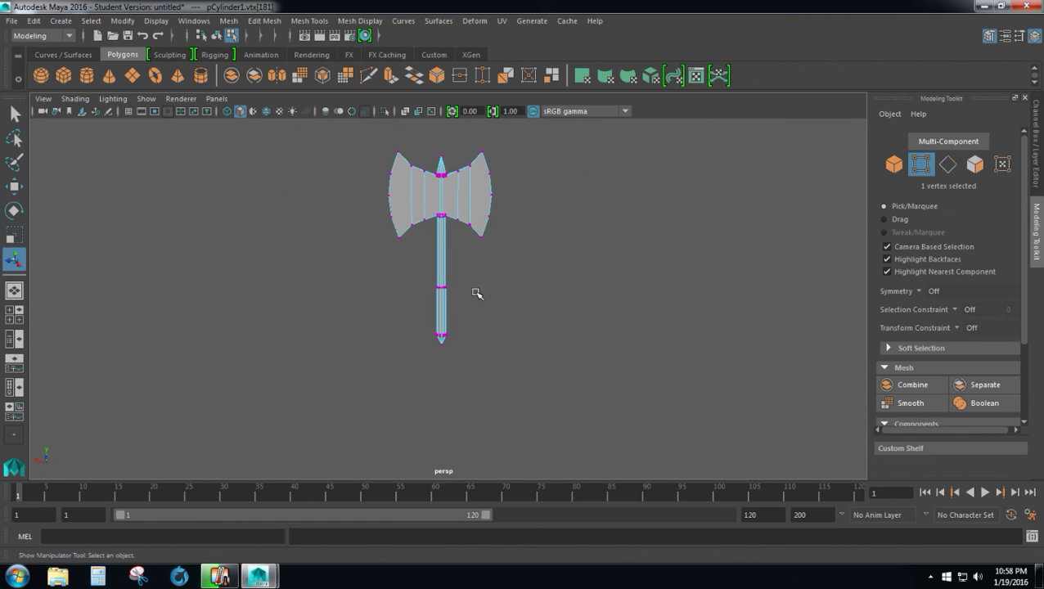
{"action": "right_click_drag", "start_coordinate": [477, 294], "coordinate": [522, 192]}
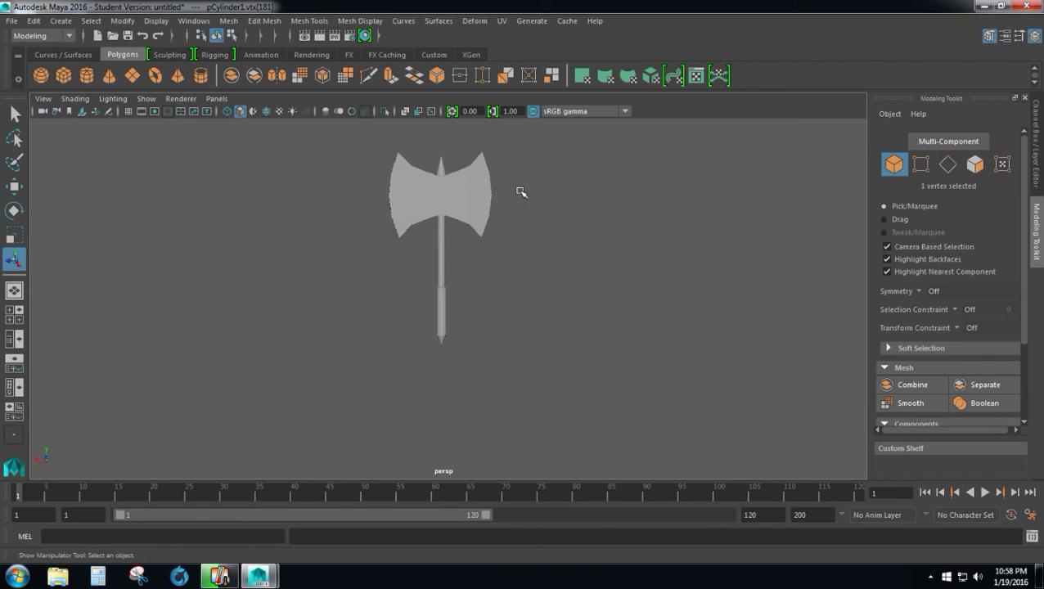
{"action": "left_click", "coordinate": [518, 279]}
{"action": "mouse_move", "coordinate": [575, 268]}
{"action": "left_mouse_down", "text": "alt"}
{"action": "mouse_move", "coordinate": [553, 266]}
{"action": "mouse_move", "coordinate": [585, 242]}
{"action": "mouse_move", "coordinate": [497, 313]}
{"action": "mouse_move", "coordinate": [373, 230]}
{"action": "mouse_move", "coordinate": [411, 264]}
{"action": "mouse_move", "coordinate": [568, 268]}
{"action": "mouse_move", "coordinate": [646, 256]}
{"action": "mouse_move", "coordinate": [695, 267]}
{"action": "mouse_move", "coordinate": [415, 310]}
{"action": "mouse_move", "coordinate": [506, 307]}
{"action": "mouse_move", "coordinate": [522, 349]}
{"action": "mouse_move", "coordinate": [497, 333]}
{"action": "left_mouse_up", "text": "alt"}
{"action": "left_click_drag", "start_coordinate": [656, 319], "coordinate": [615, 322], "text": "alt"}
{"action": "scroll", "coordinate": [487, 318], "scroll_direction": "up", "scroll_amount": 4}
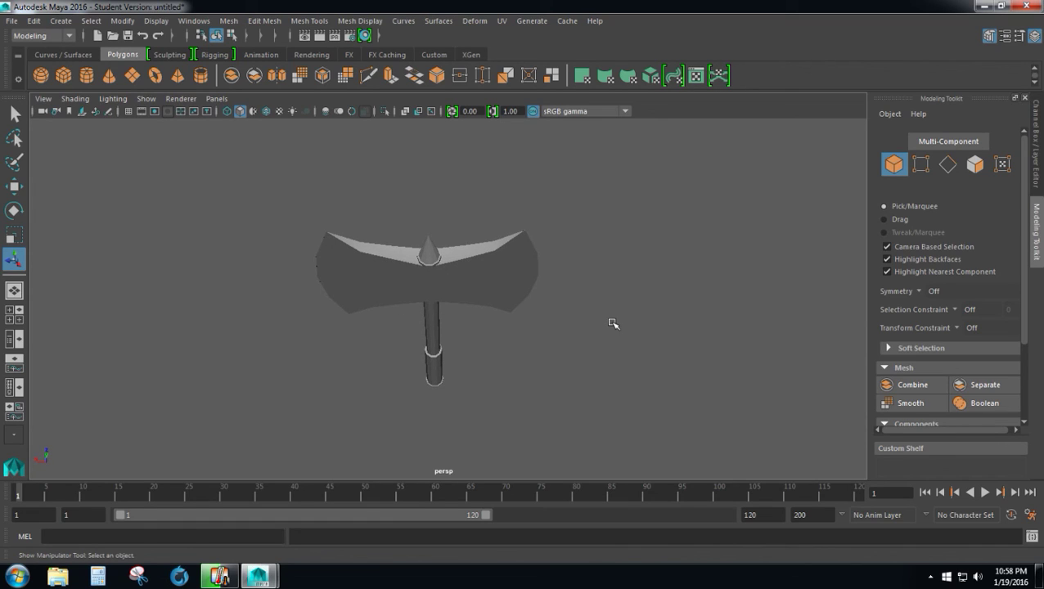